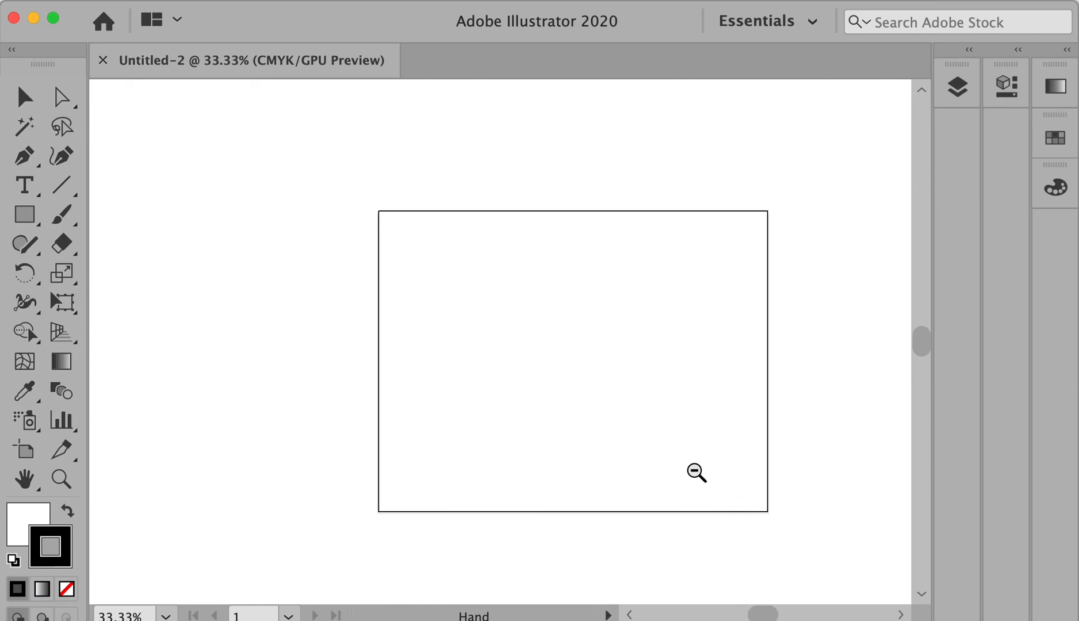
Step: Place the image Brainstorm and Sketches.jpg into the document
scroll(621, 409, "down", 5)
left_click_drag(455, 330, 723, 468)
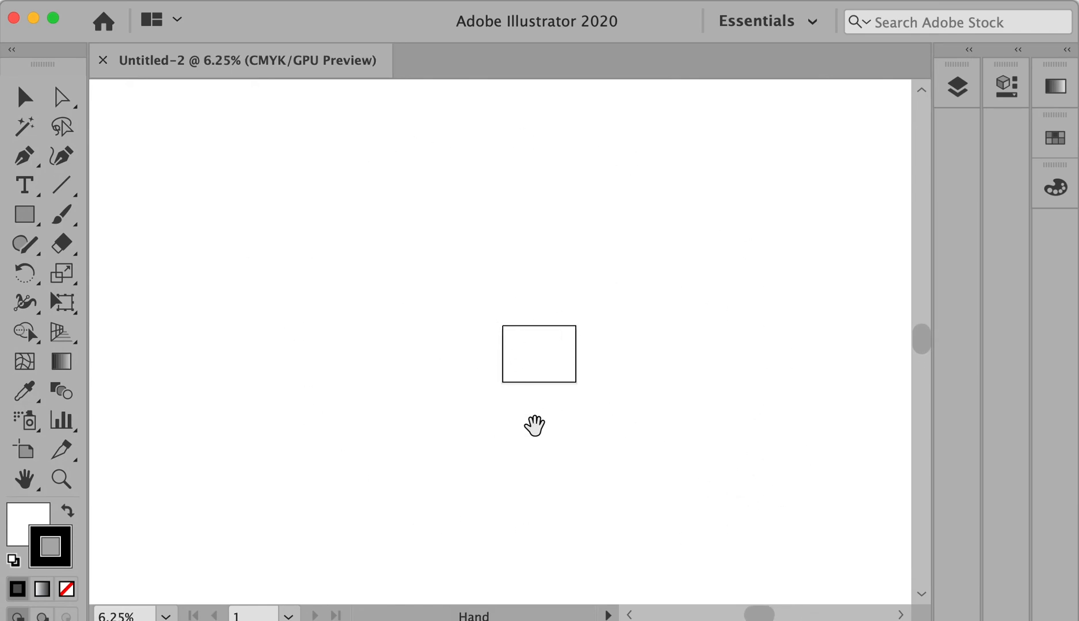
scroll(556, 398, "up", 3)
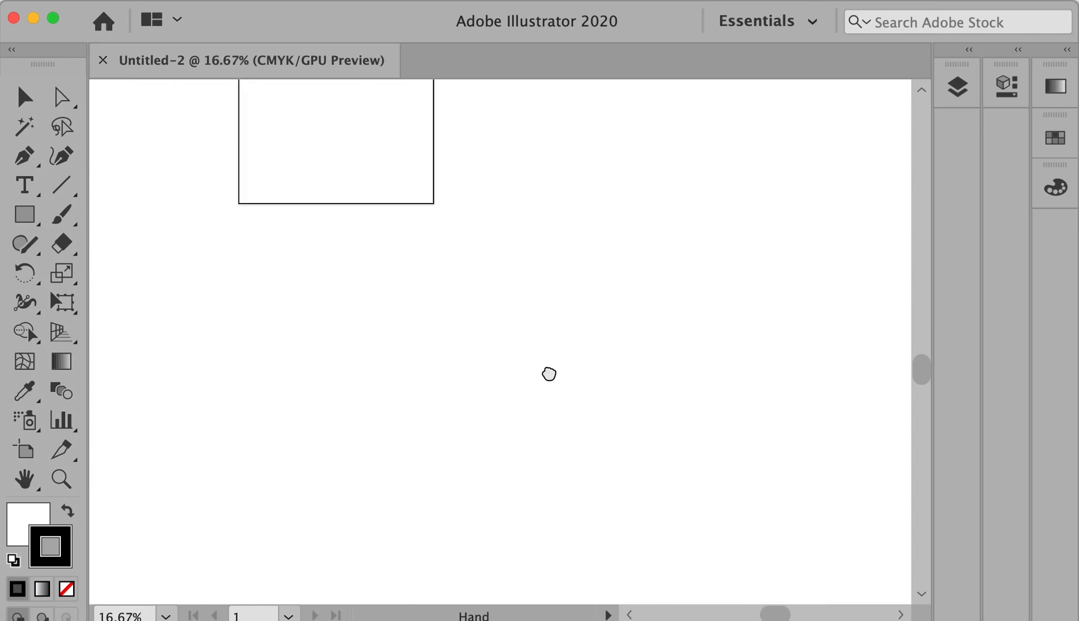
left_click(395, 244, "super")
left_click_drag(649, 364, 444, 234)
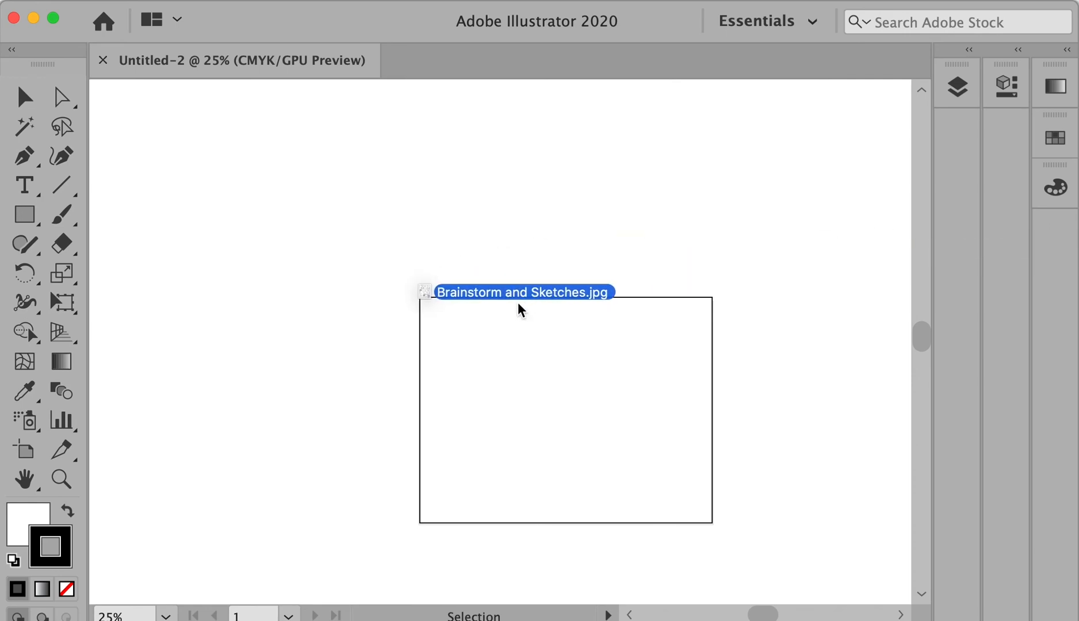
left_click_drag(518, 309, 499, 317)
scroll(663, 364, "left", 5)
scroll(662, 364, "up", 2)
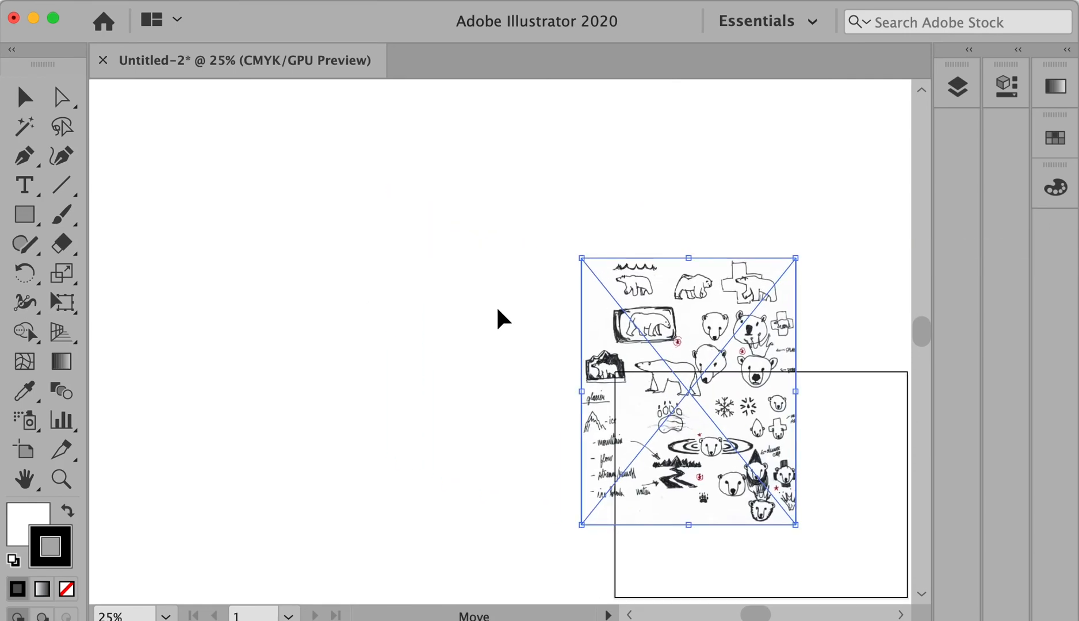
Step: Move the placed sketch image to the left of the artboard
mouse_move(735, 338)
left_mouse_down()
mouse_move(417, 306)
mouse_move(487, 304)
mouse_move(434, 395)
left_mouse_up()
left_click(468, 332, "super")
left_click(467, 332, "super")
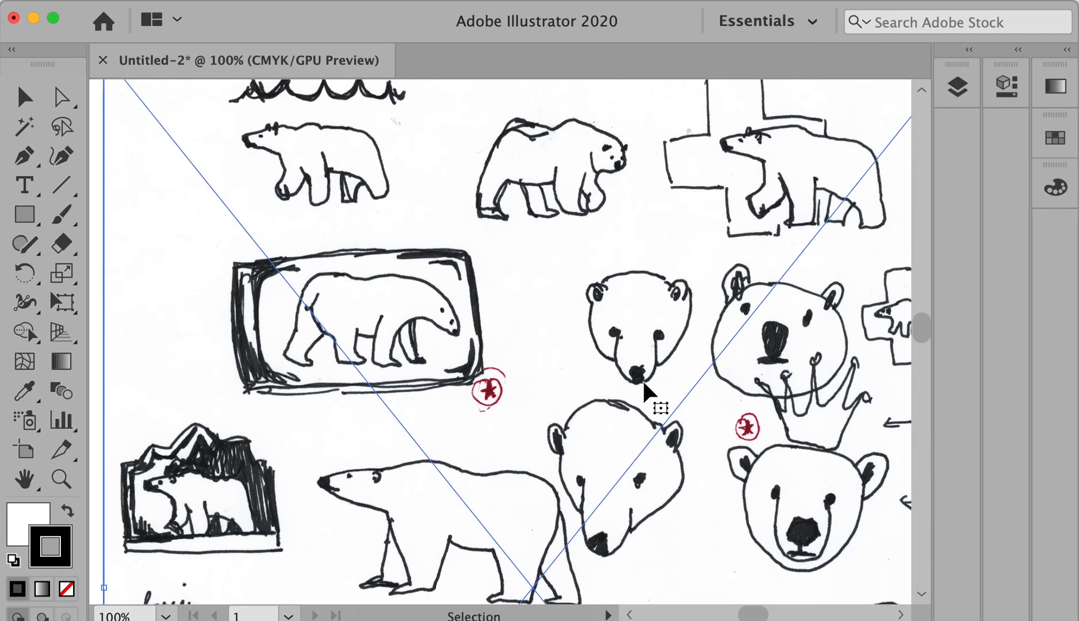
key("super+space")
mouse_move(647, 396)
left_mouse_down()
mouse_move(460, 285)
mouse_move(568, 335)
mouse_move(489, 299)
left_mouse_up()
key("a")
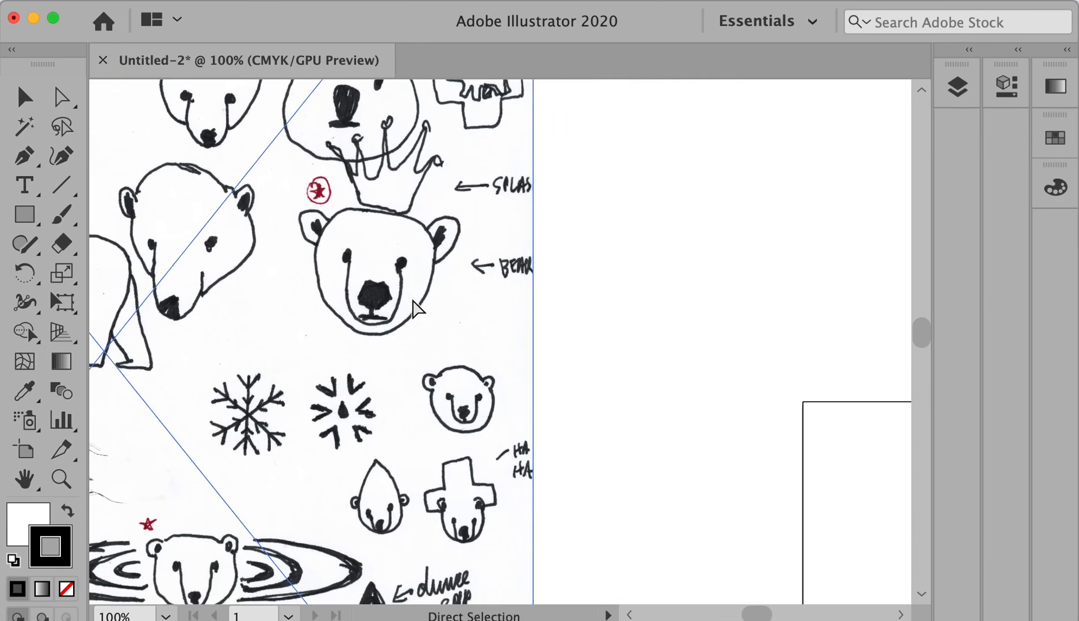
Step: Move the placed sketch image to the blank area right of the artboard
mouse_move(391, 304)
left_mouse_down()
mouse_move(876, 308)
mouse_move(336, 327)
left_mouse_up()
key("space")
left_click(336, 327, "alt+super")
left_click(336, 327, "alt+super")
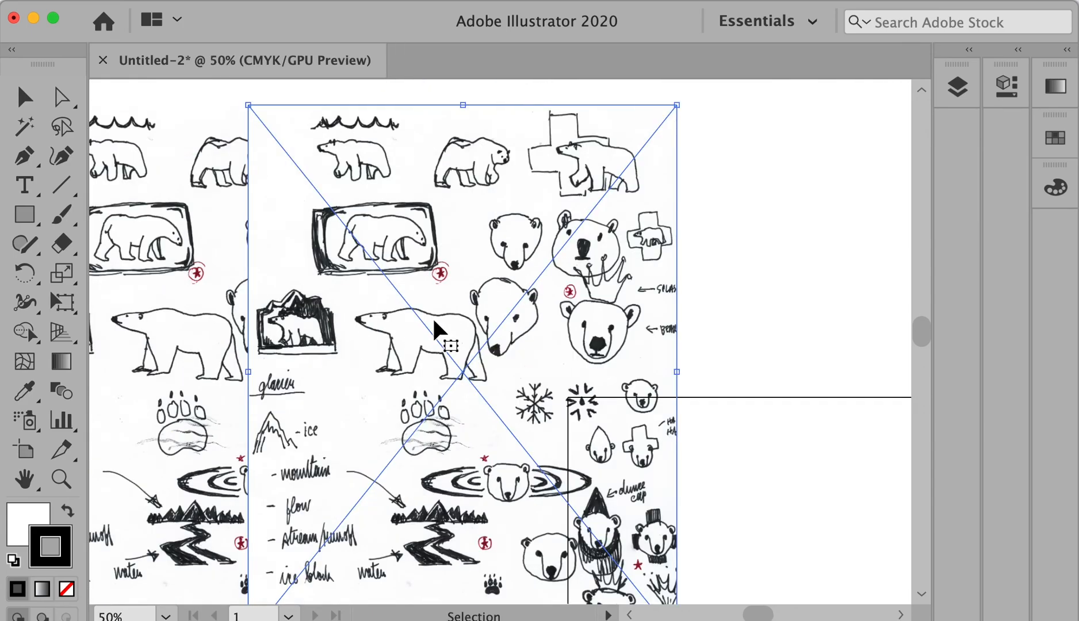
left_click_drag(442, 322, 658, 327)
key("space")
mouse_move(619, 328)
left_mouse_down()
mouse_move(94, 289)
mouse_move(816, 303)
mouse_move(293, 314)
mouse_move(475, 312)
left_mouse_up()
key("space")
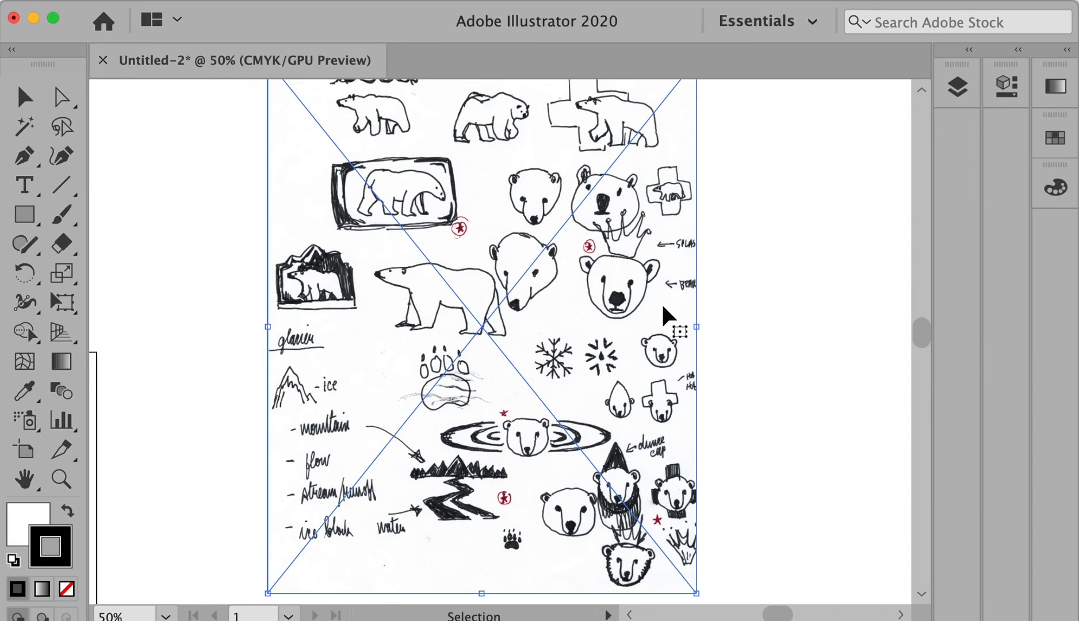
Step: Draw an ellipse about 1.15 in wide and 1.40 in high over the crowned bear's head and align it with the sketched outline
key("space")
left_click_drag(661, 304, 592, 316)
left_click(619, 318, "super")
left_click(620, 318, "super")
left_click(619, 318, "super")
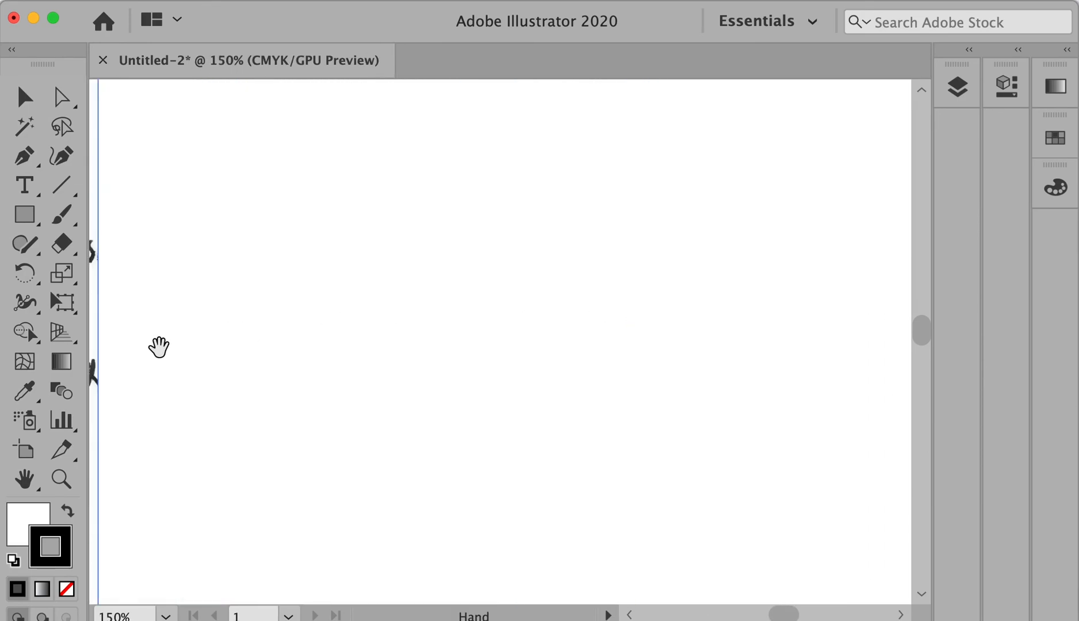
left_click_drag(158, 347, 698, 296)
left_click_drag(564, 321, 733, 334)
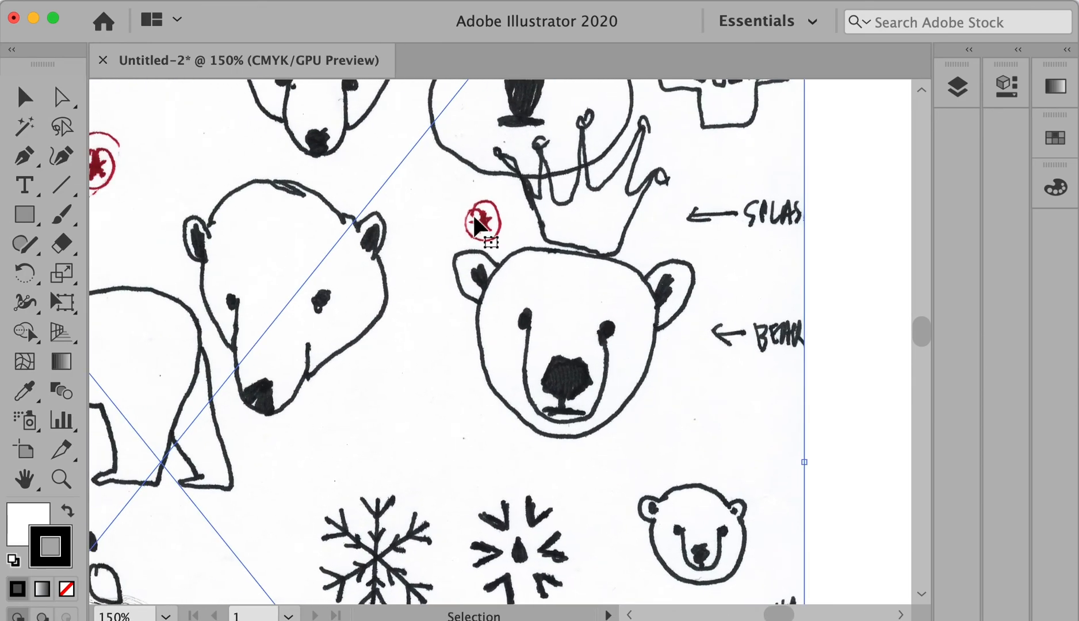
left_click(28, 218)
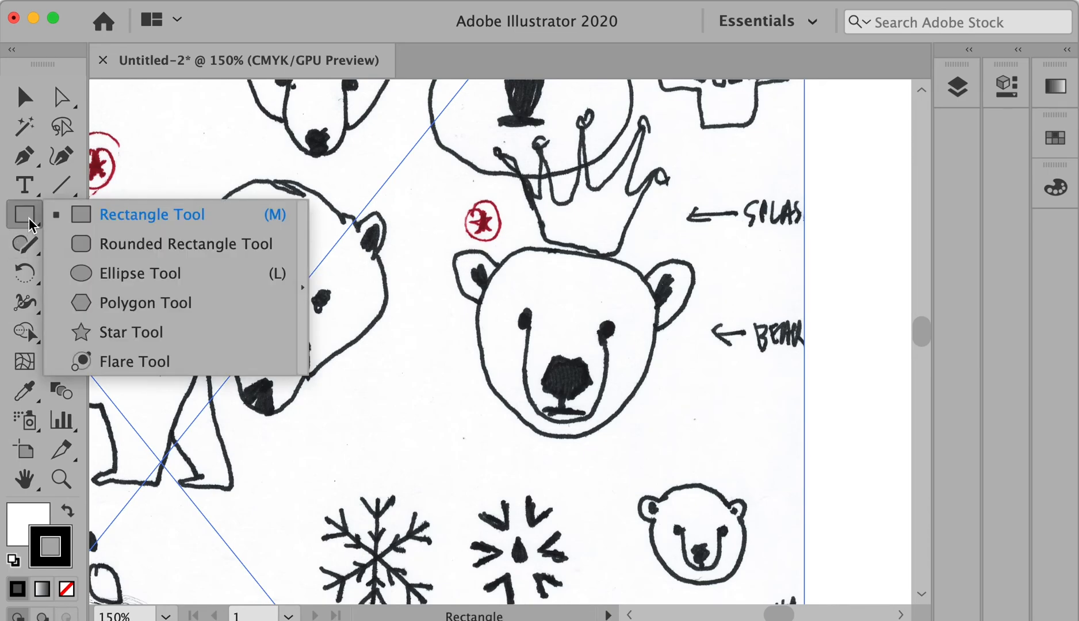
left_click(110, 271)
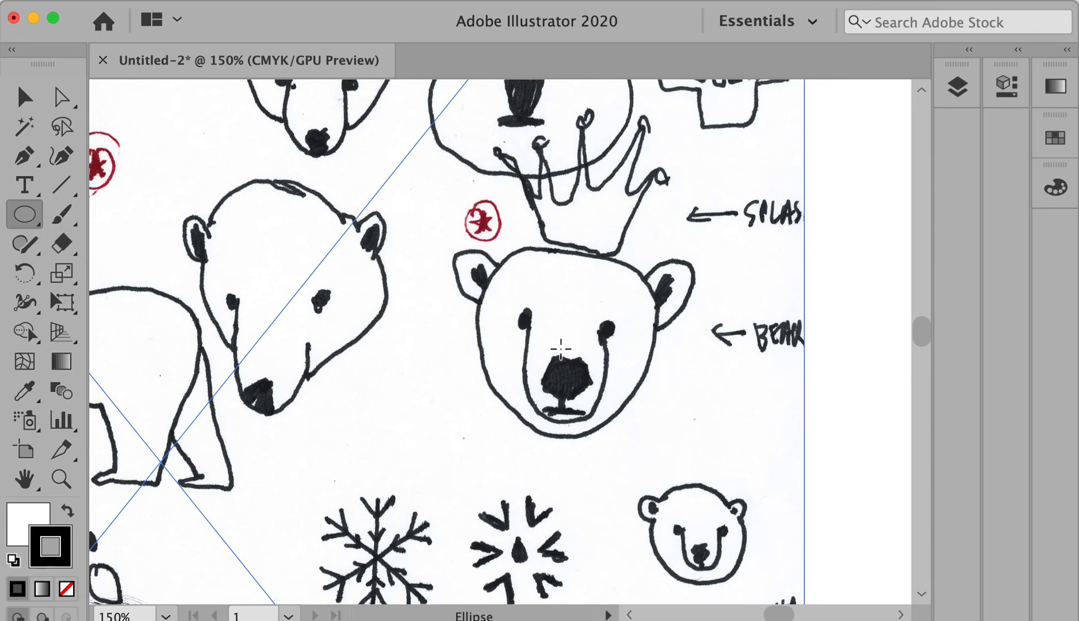
left_click_drag(561, 348, 655, 457)
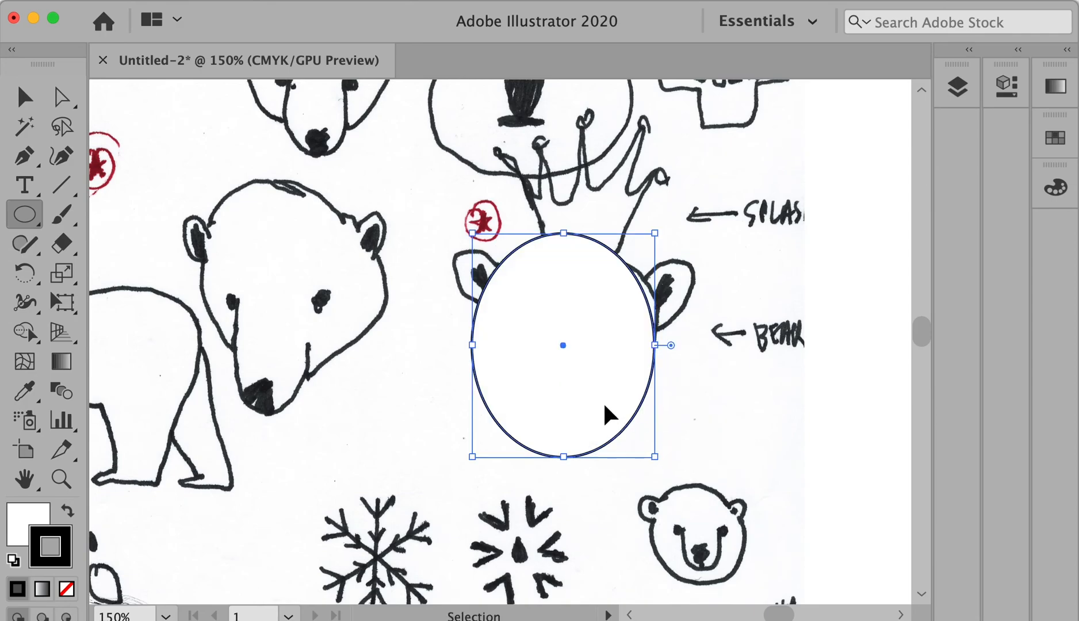
left_click_drag(603, 401, 606, 389)
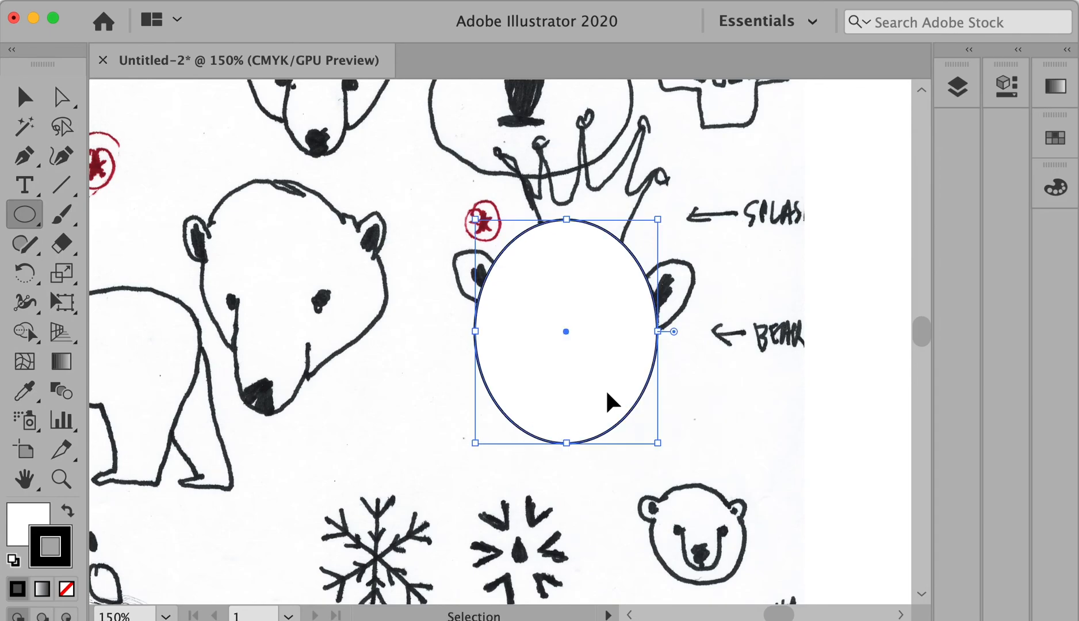
Step: Set the head ellipse's fill to None and its stroke to CMYK Magenta
left_click(1007, 86)
left_click(696, 341)
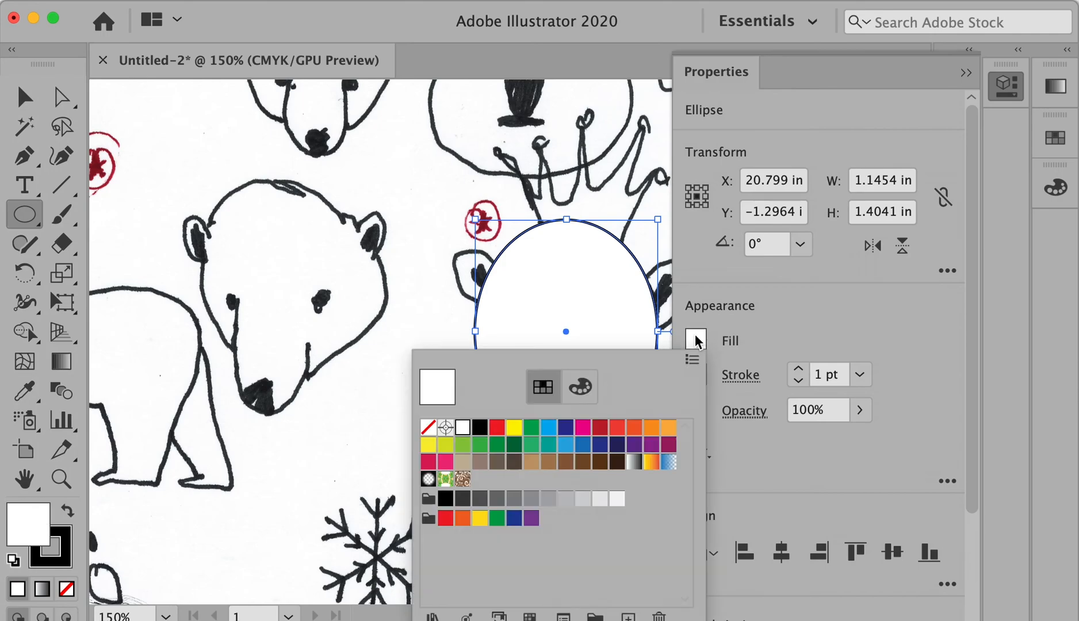
left_click(427, 428)
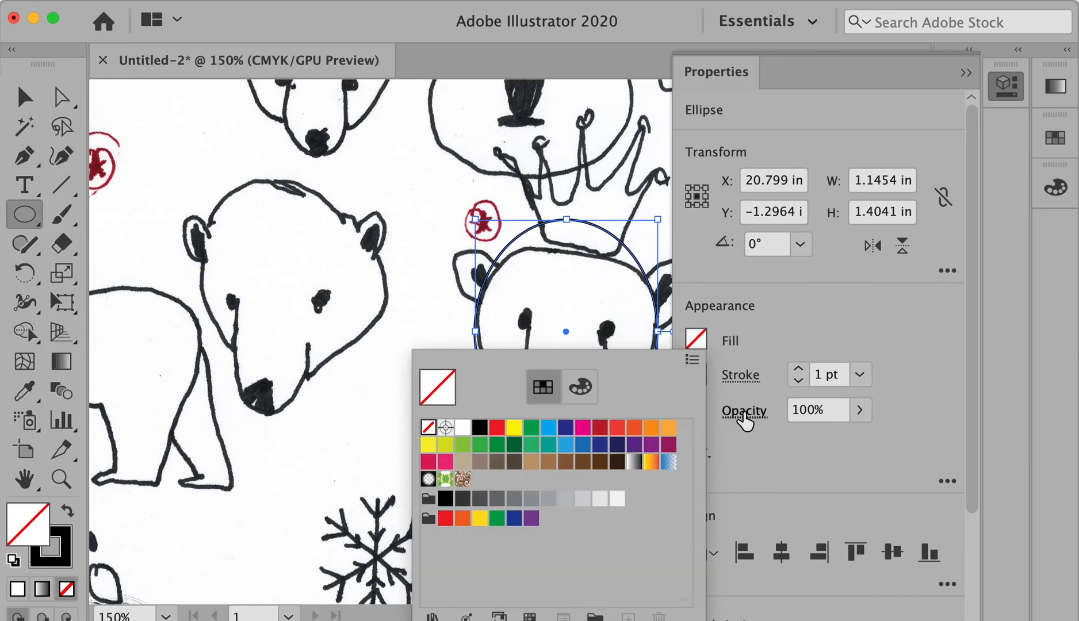
left_click(750, 455)
left_click(696, 377)
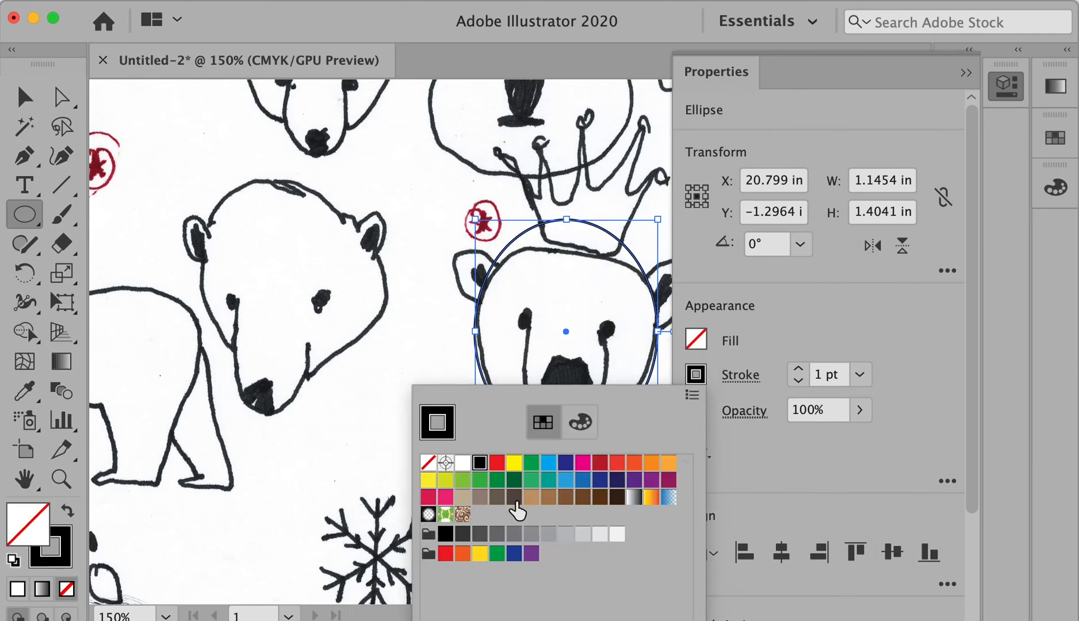
left_click(583, 464)
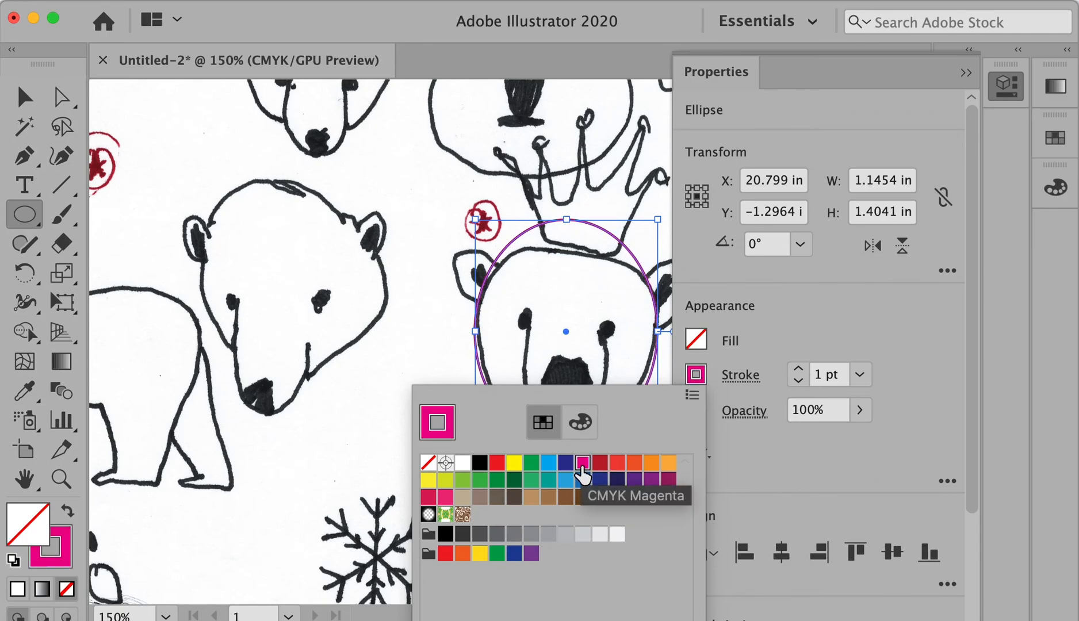
left_click(805, 475)
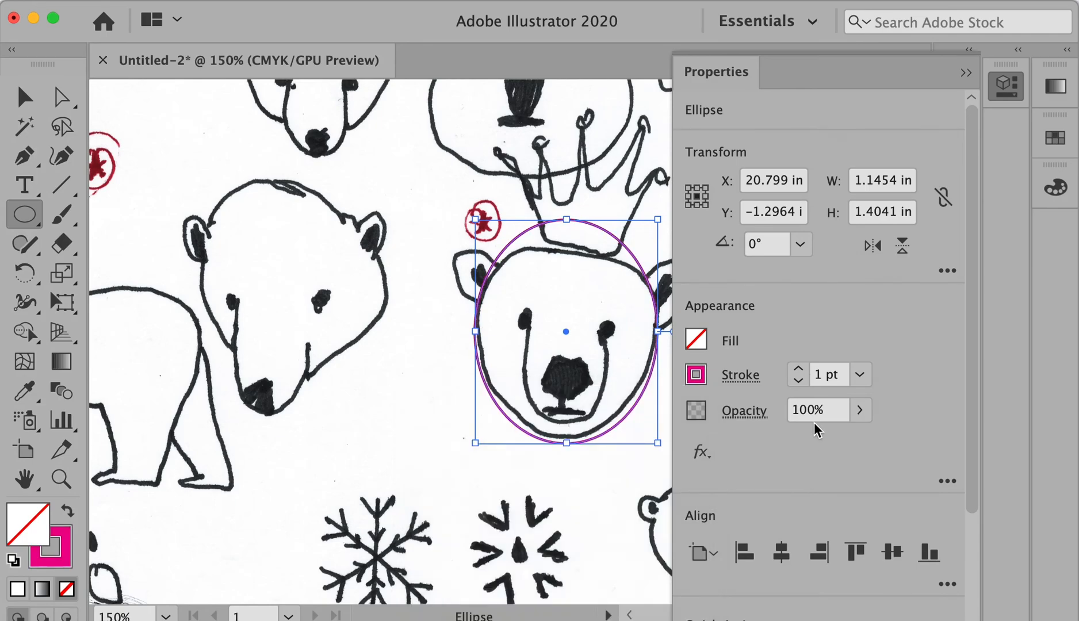
Step: Select the placed sketch image and lock it
key("a")
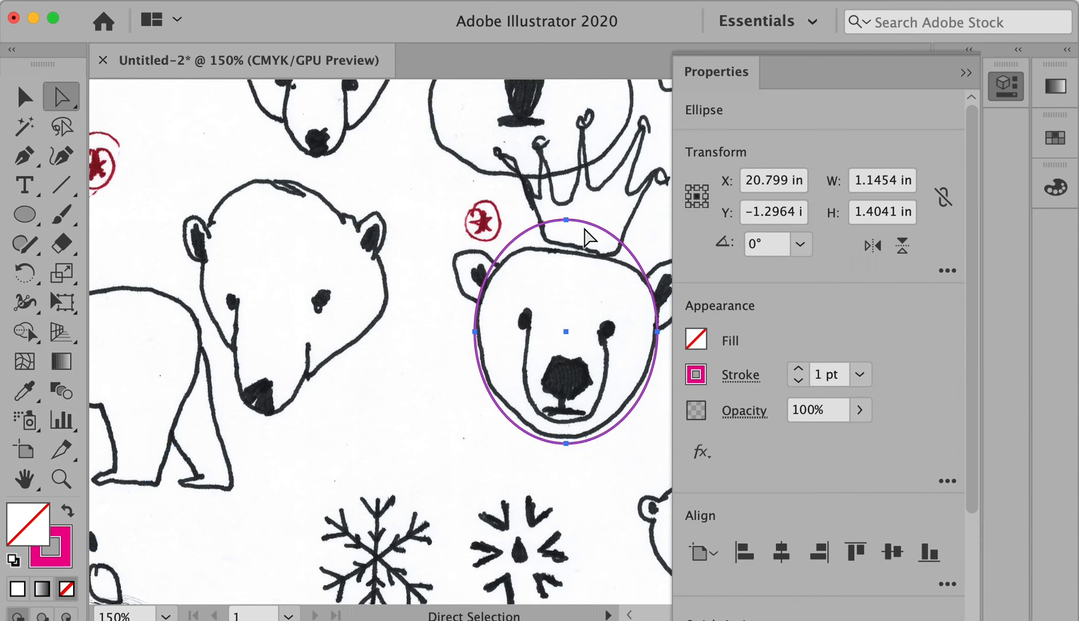
left_click(443, 193)
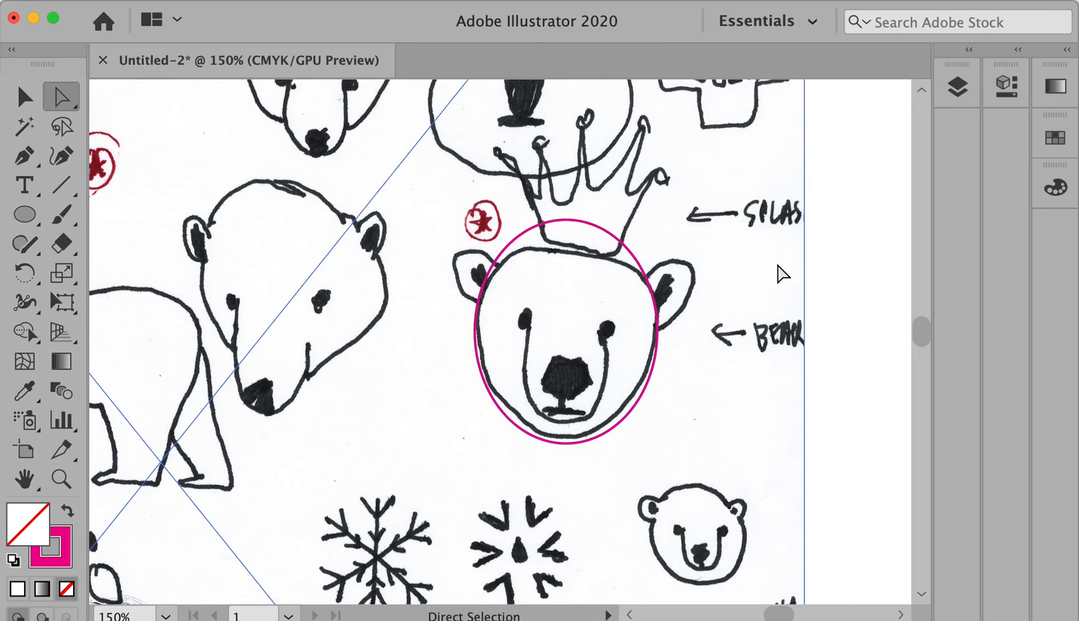
left_click(171, 1)
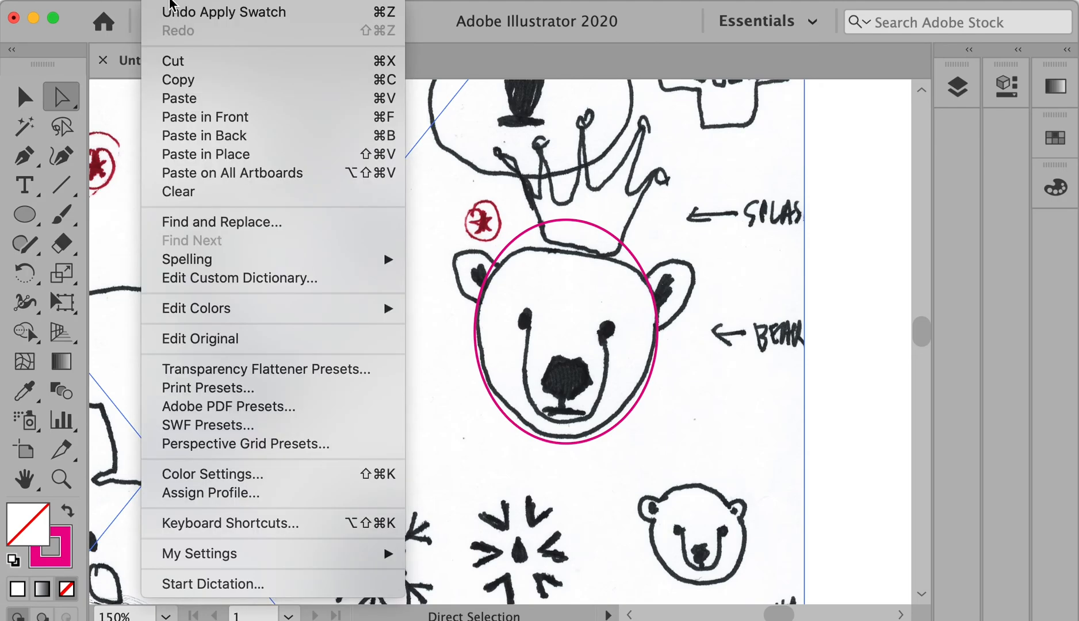
mouse_move(209, 2)
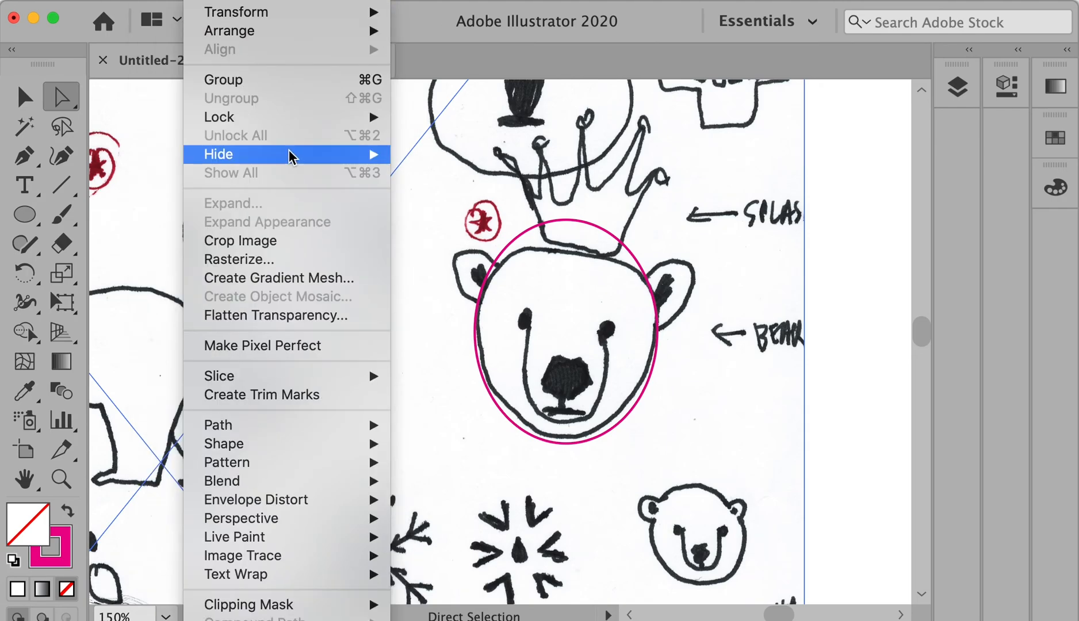
mouse_move(287, 117)
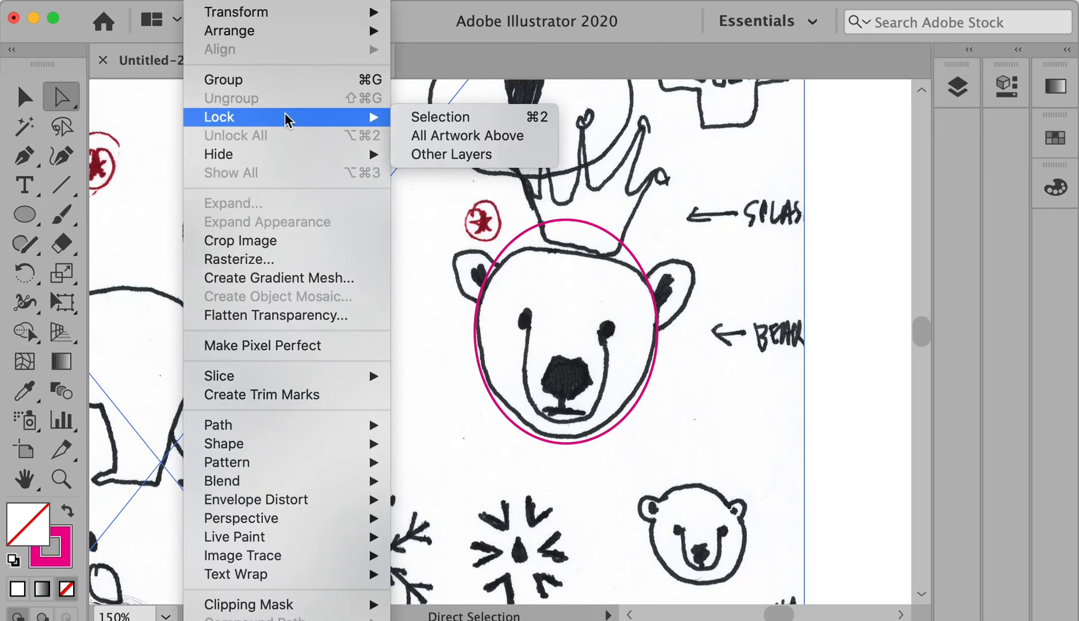
left_click(539, 122)
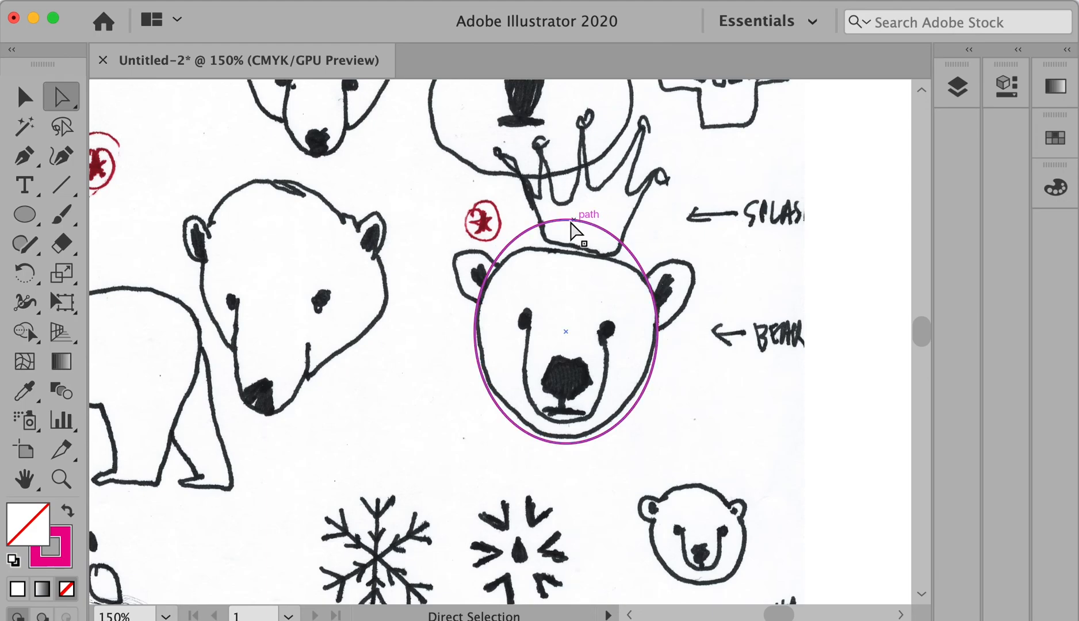
Step: Lower the head ellipse's top anchor point to flatten the curve along the crown line of the sketched bear head
left_click_drag(566, 221, 566, 248)
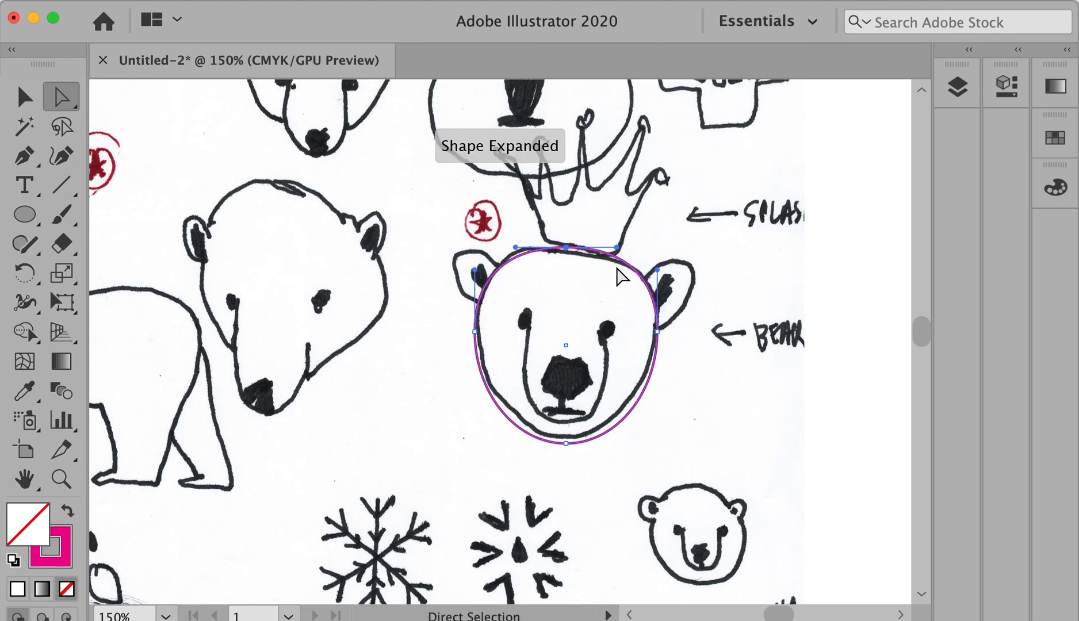
left_click(687, 354)
left_click(423, 320)
left_click_drag(412, 321, 625, 343)
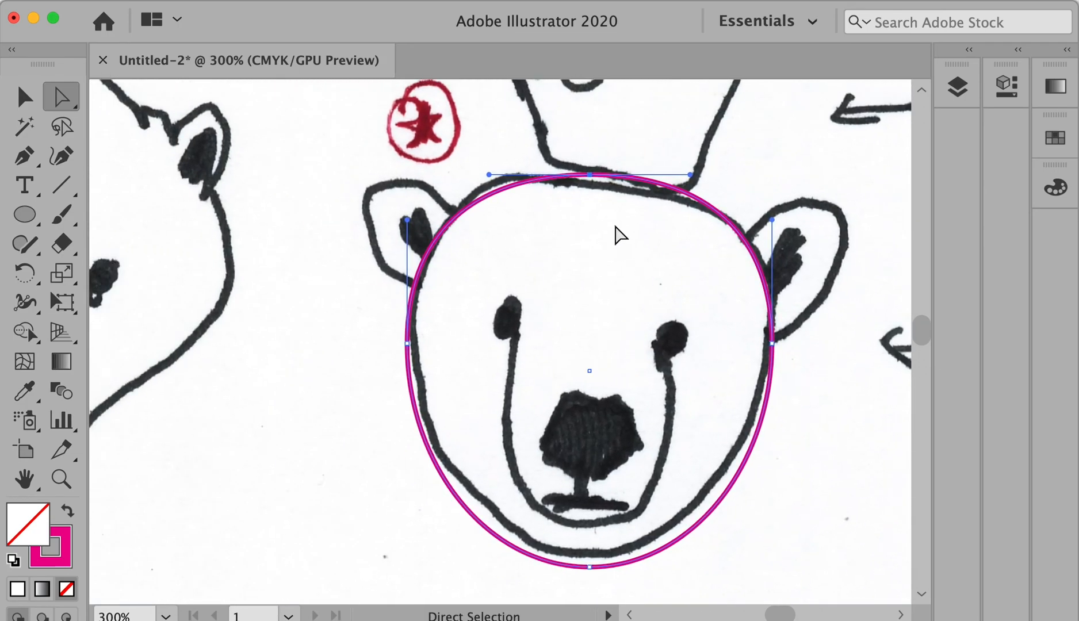
left_click_drag(593, 177, 589, 190)
left_click(321, 236)
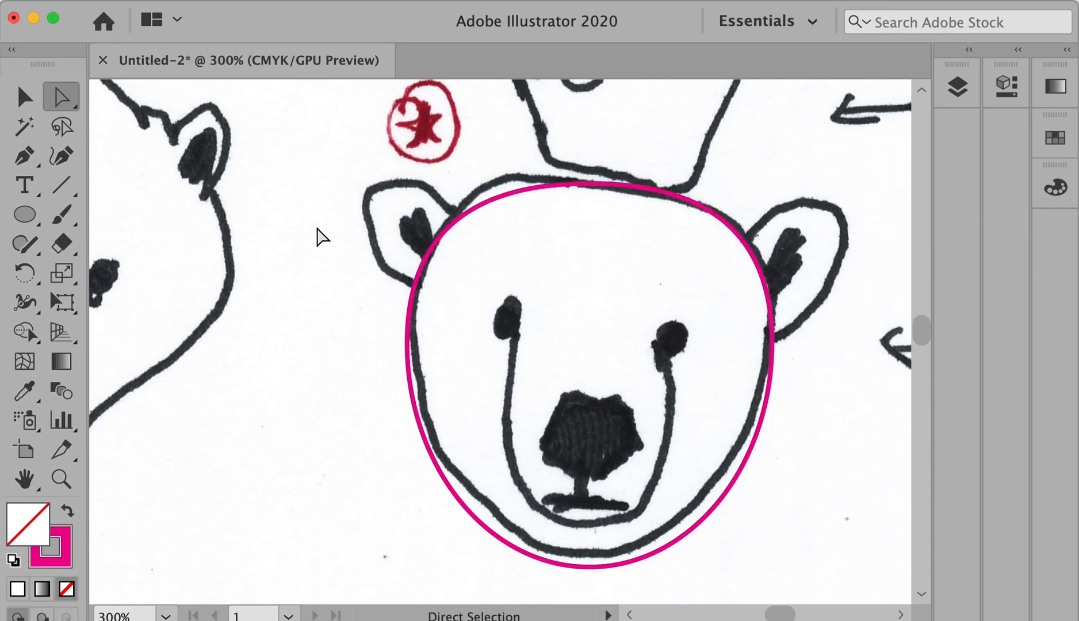
left_click(25, 214)
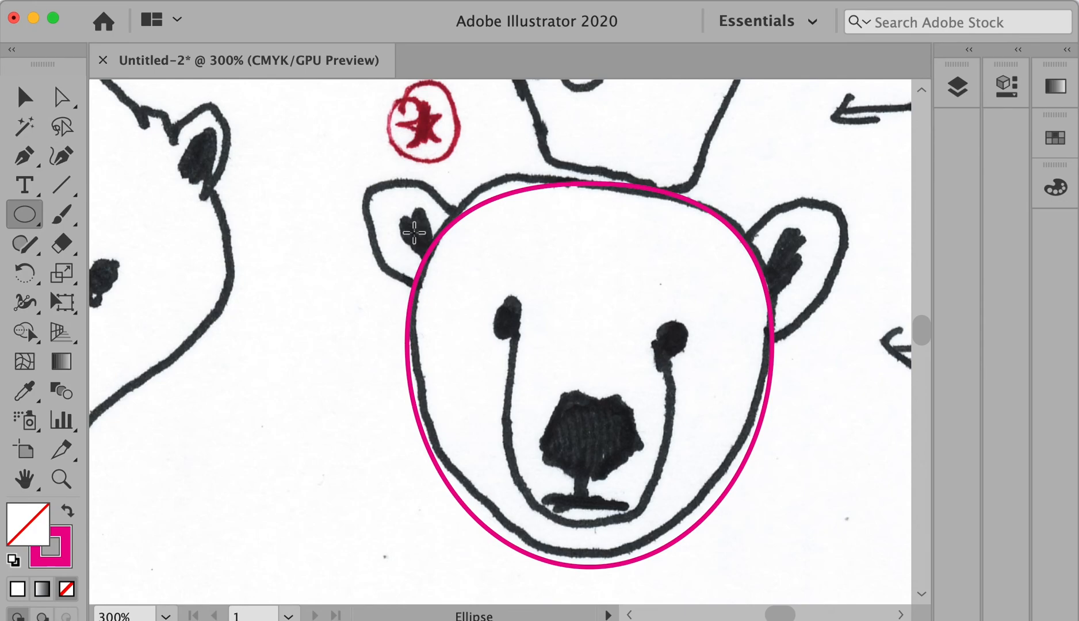
left_click_drag(402, 229, 437, 272)
key("super+z")
Step: Draw a tilted, fully rounded rectangle over the bear's left-hand ear and shift it onto the sketched ear outline
left_click(33, 214)
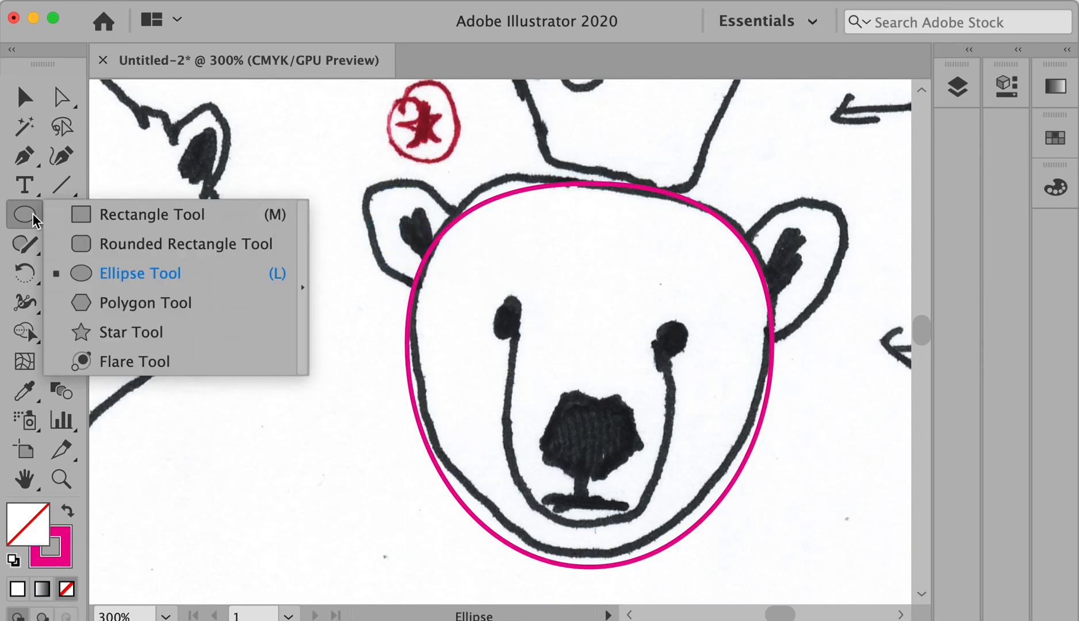
left_click(122, 243)
left_click_drag(407, 235, 502, 255)
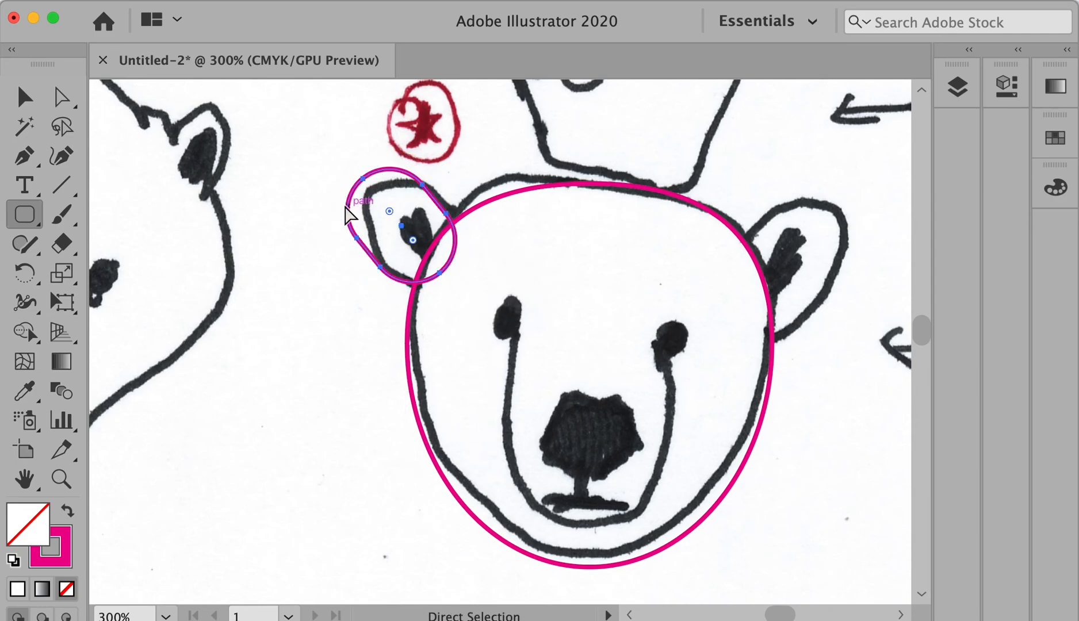
left_click_drag(349, 207, 367, 215)
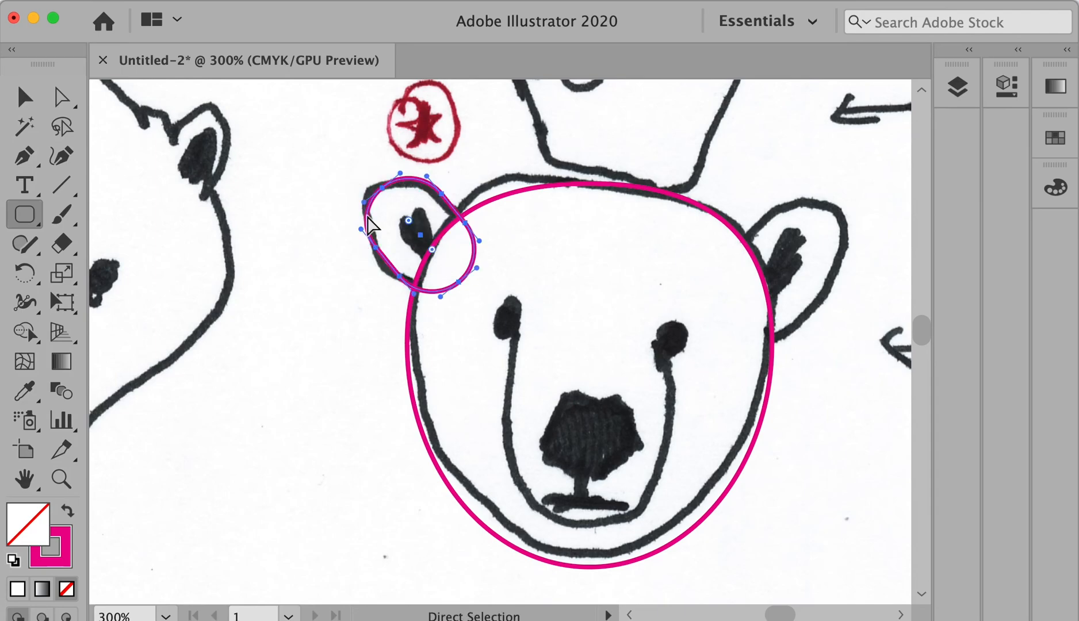
left_click(204, 300, "ctrl")
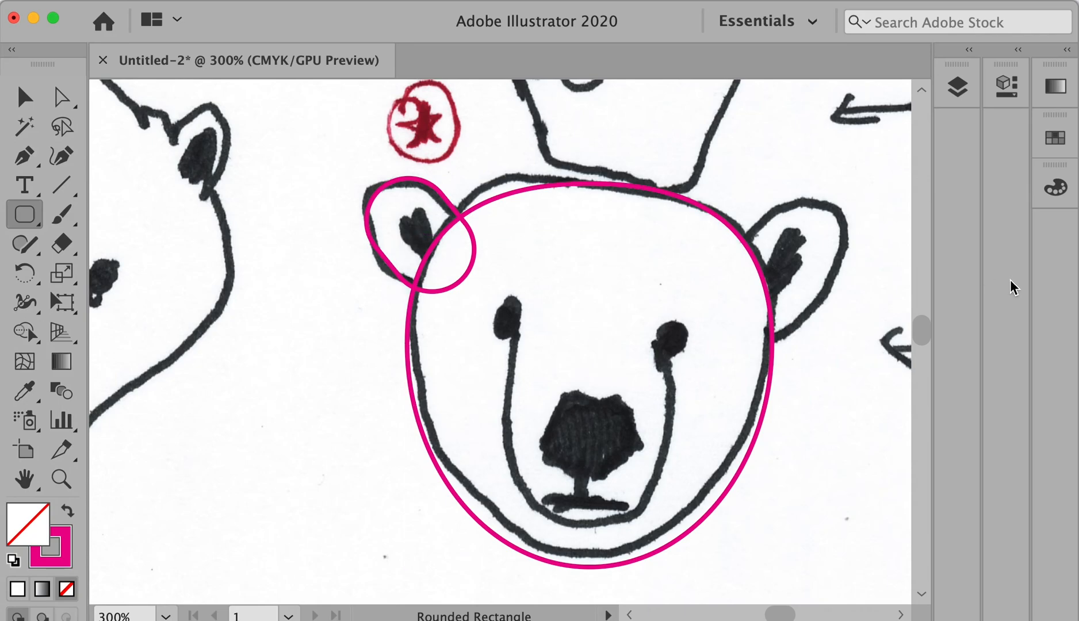
Step: Show the rulers and place a vertical guide through the centre of the bear head outline
key("super+r")
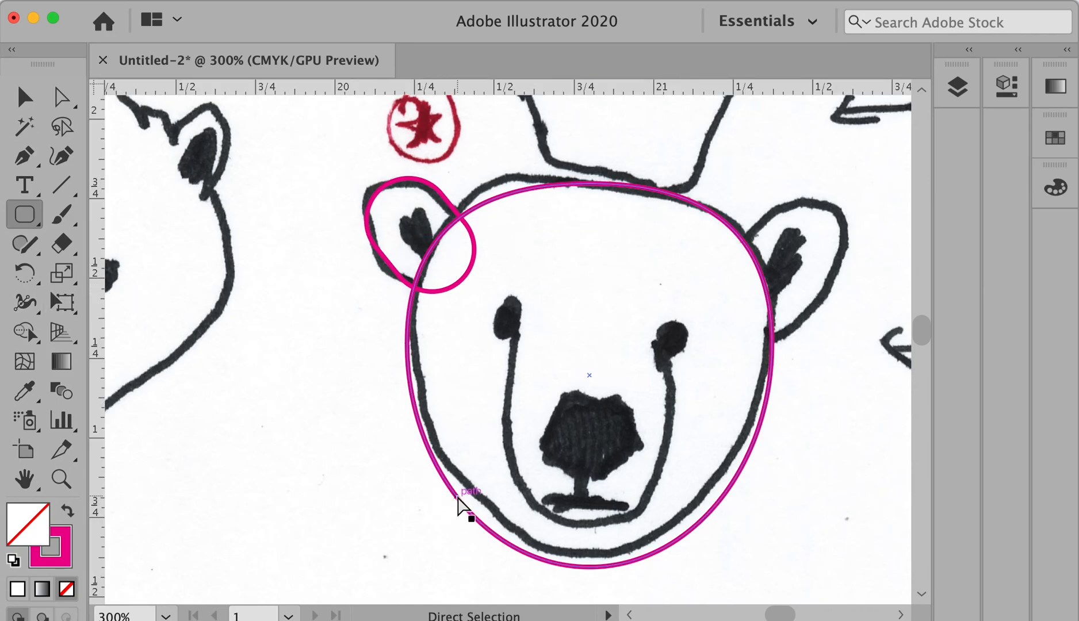
left_click_drag(100, 314, 588, 329)
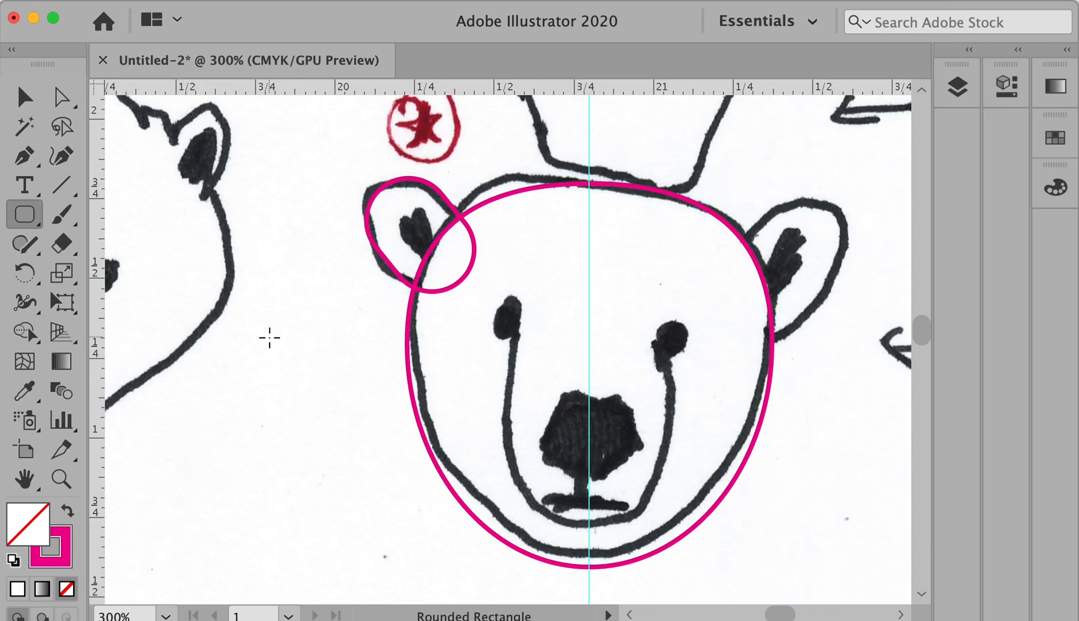
Step: Unlock the placed sketch image and lower its opacity to 16%
key("v")
left_click(577, 349, "alt+super")
left_click(577, 348, "alt+super")
left_click(577, 348, "alt+super")
left_click(577, 348, "alt+super")
mouse_move(553, 353)
left_mouse_down()
mouse_move(597, 339)
mouse_move(674, 342)
left_mouse_up()
key("alt+super+2")
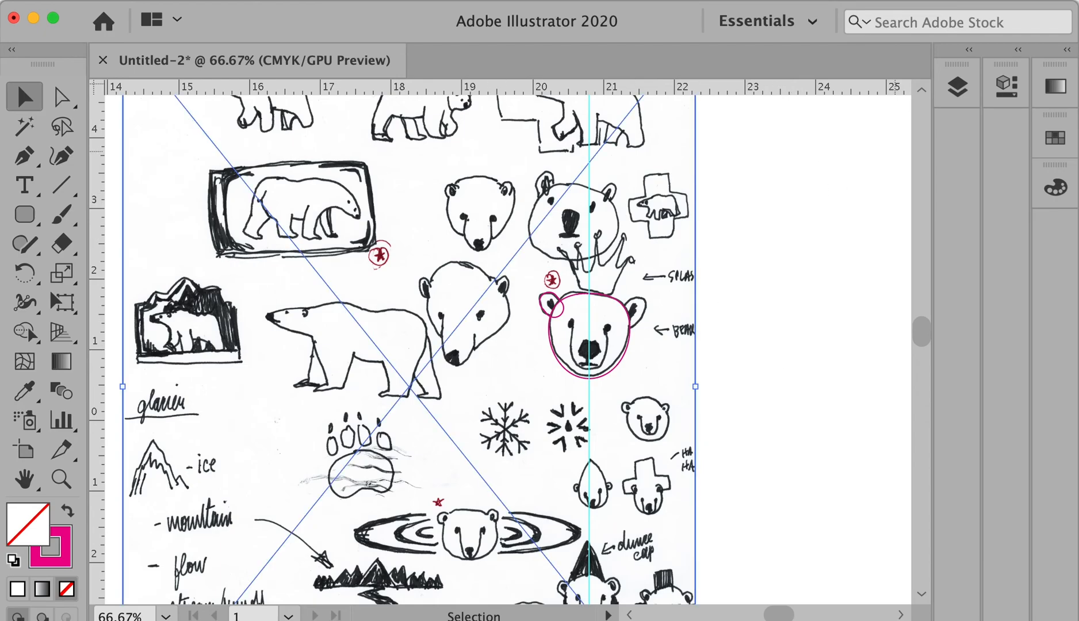
left_click(1007, 85)
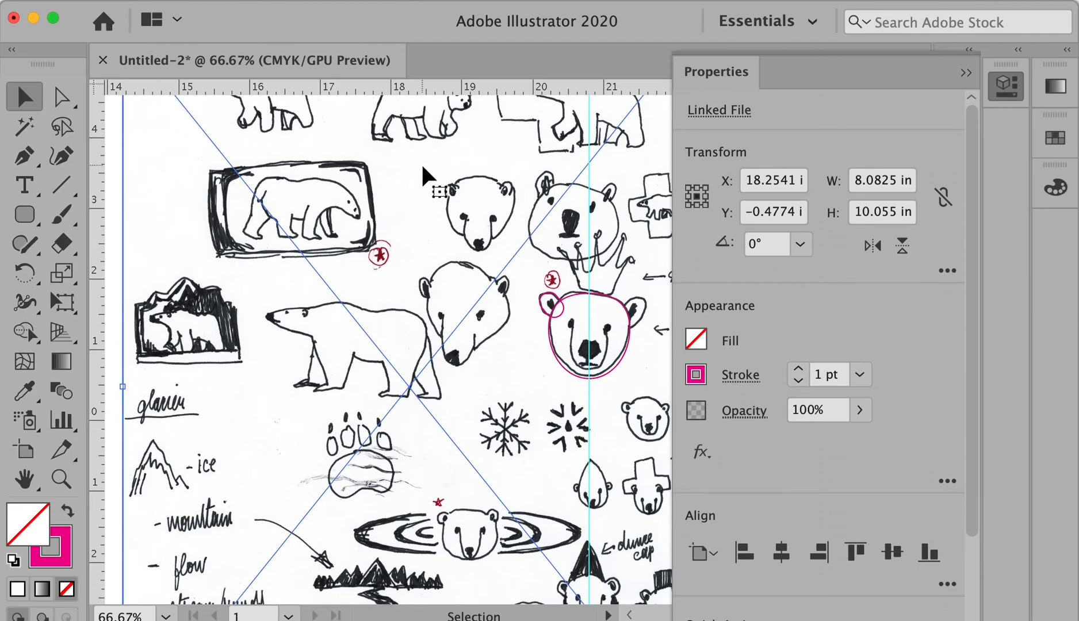
left_click(859, 415)
left_click_drag(856, 441, 780, 441)
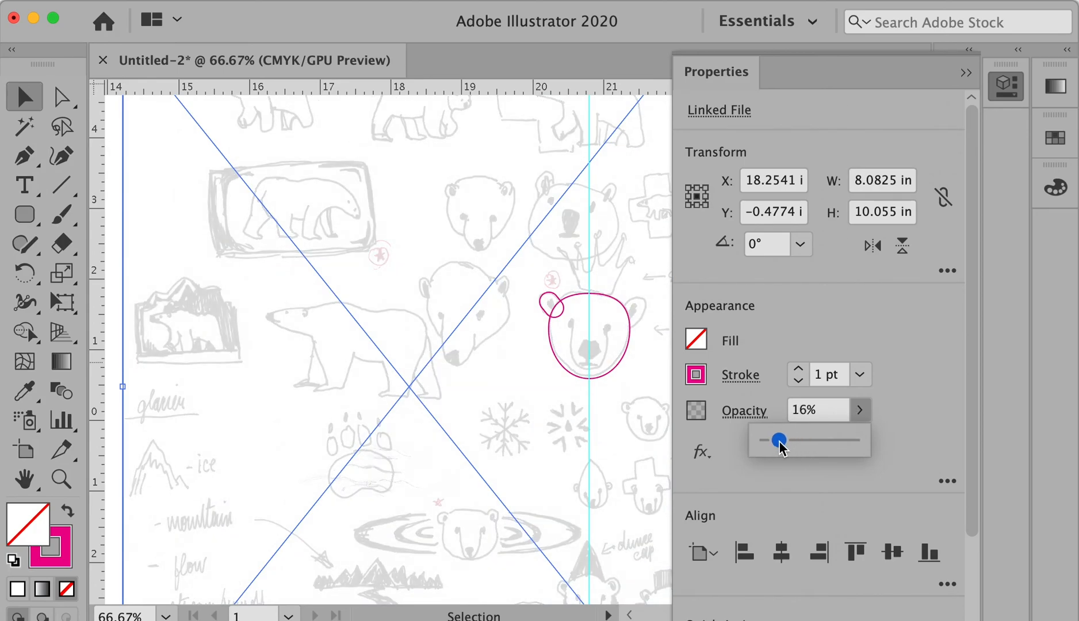
left_click(965, 74)
left_click(429, 247)
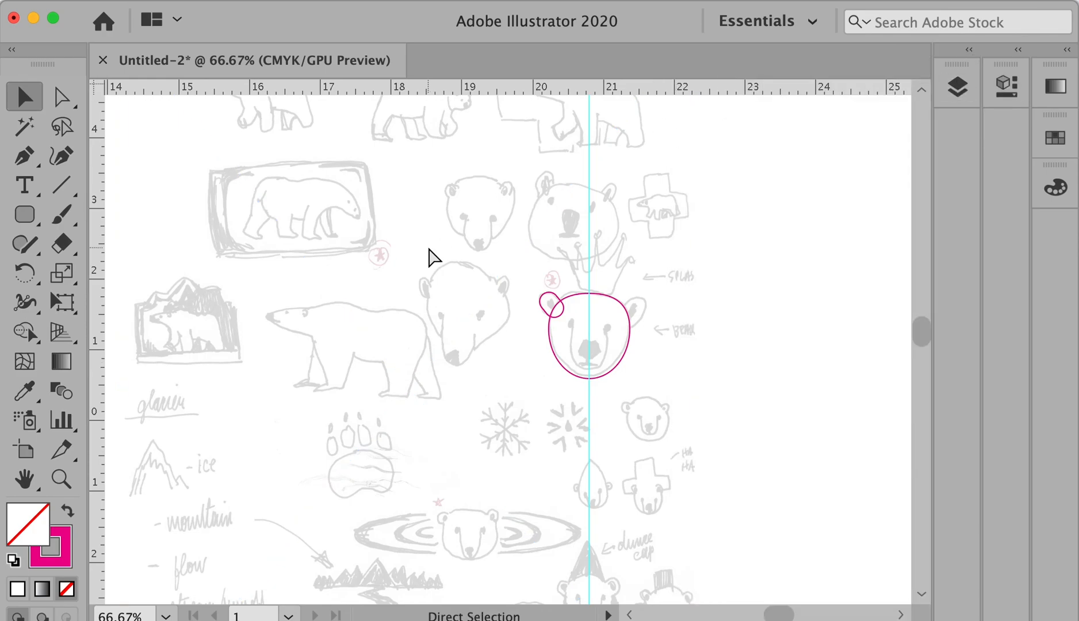
Step: Draw a circle about 0.1 in wide over the bear's left-hand eye with the Ellipse tool
left_click(627, 354)
left_click(626, 353)
left_click(627, 353)
left_click_drag(259, 326, 880, 416)
left_click_drag(645, 349, 642, 361)
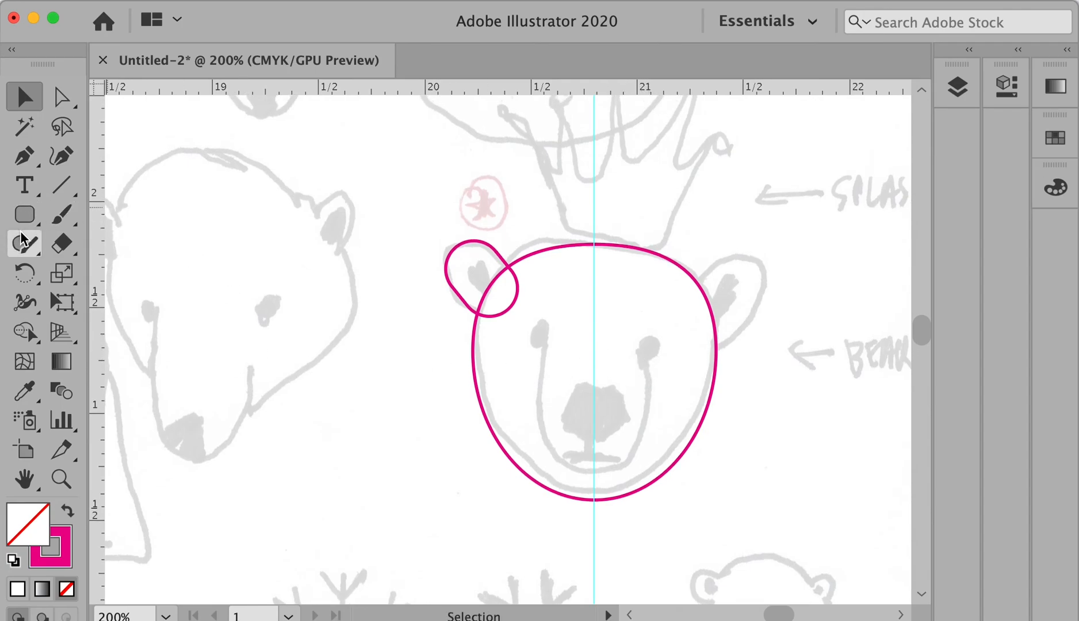
key("l")
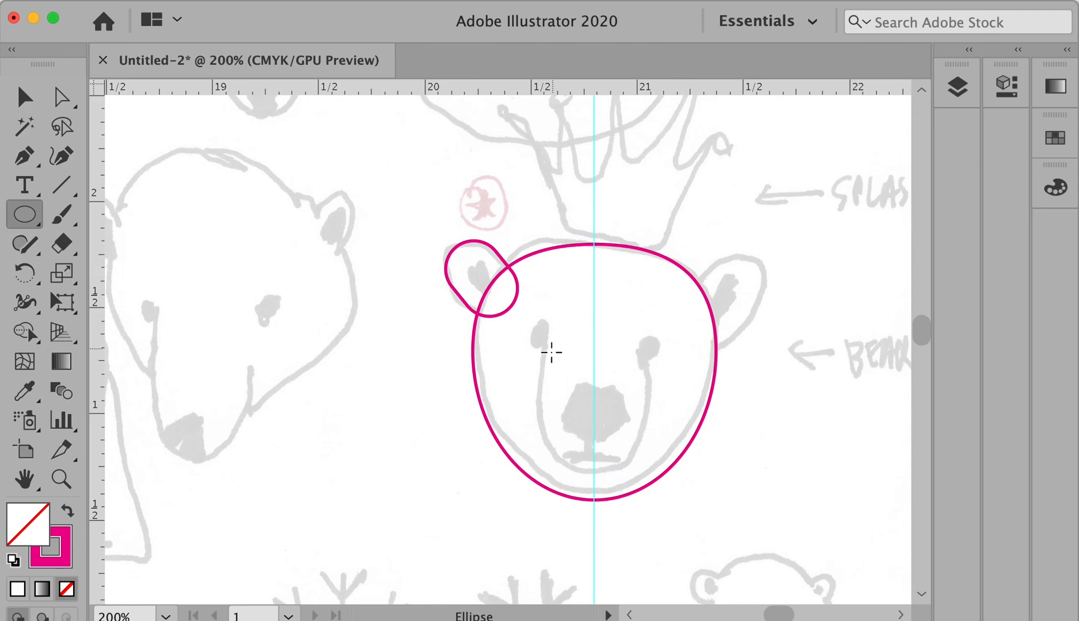
left_click_drag(538, 338, 550, 351)
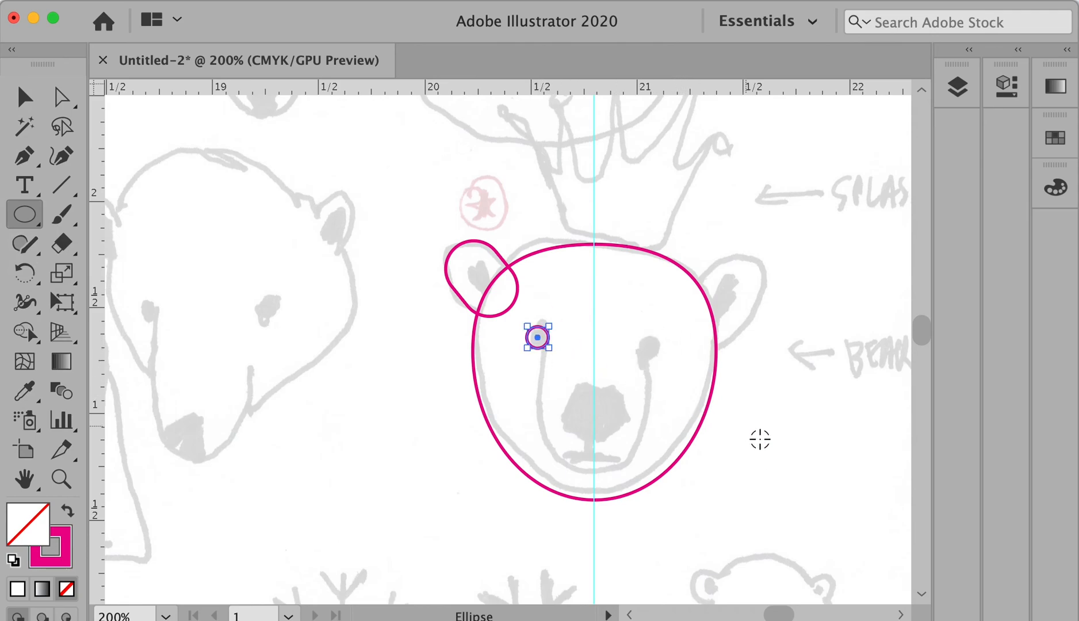
Step: Fill the eye circle with the magenta swatch and remove its stroke
left_click(1007, 87)
left_click_drag(720, 73, 751, 73)
left_click_drag(417, 311, 206, 308)
left_click(1007, 87)
left_click_drag(735, 73, 701, 49)
left_click_drag(64, 552, 19, 529)
left_click(663, 354)
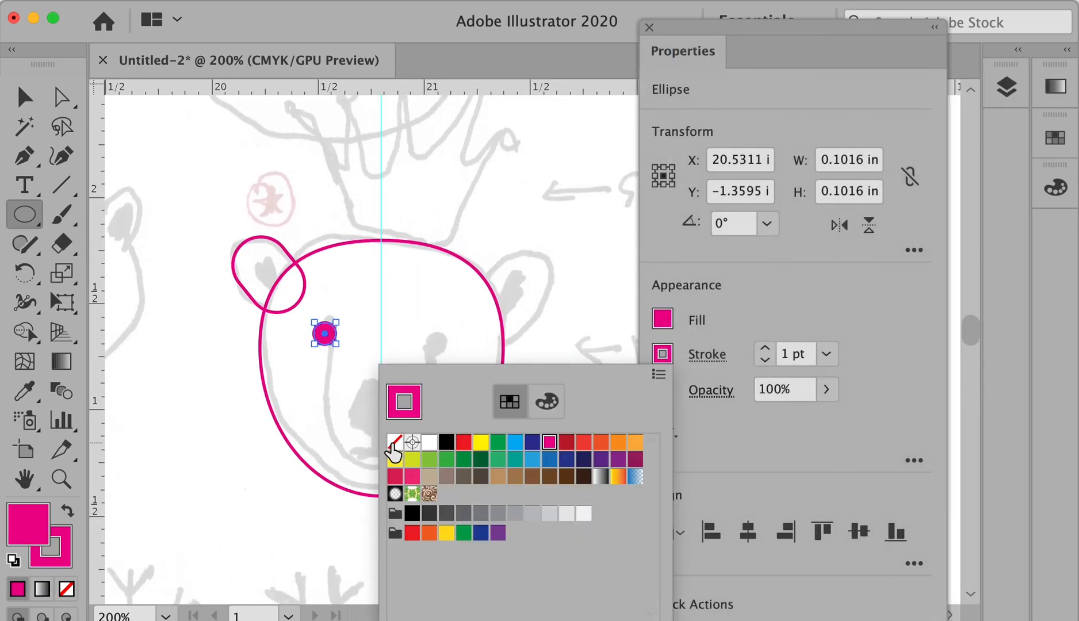
left_click(395, 443)
key("v")
left_click(159, 362)
Step: Draw a curved muzzle line with the Pen tool from the eye circle down to the centre guide below the mouth
key("p")
left_click_drag(336, 336, 327, 383)
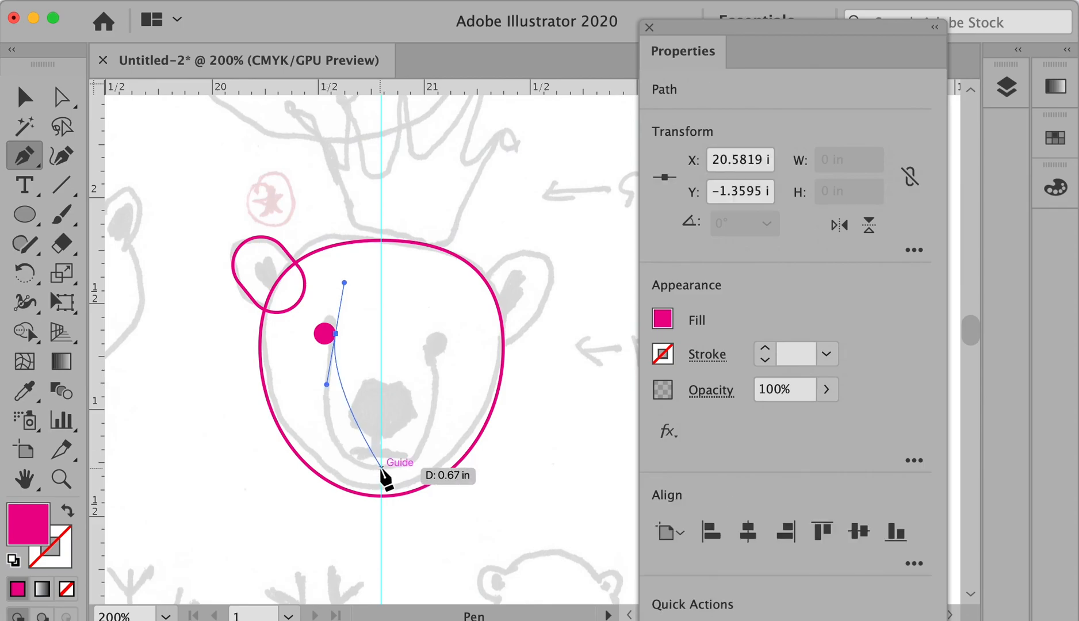
left_click_drag(381, 469, 458, 472)
left_click(559, 376, "super")
Step: Remove the muzzle line's fill and give it a magenta stroke
key("v")
left_click(352, 416)
left_click(663, 318)
left_click(397, 408)
left_click(663, 354)
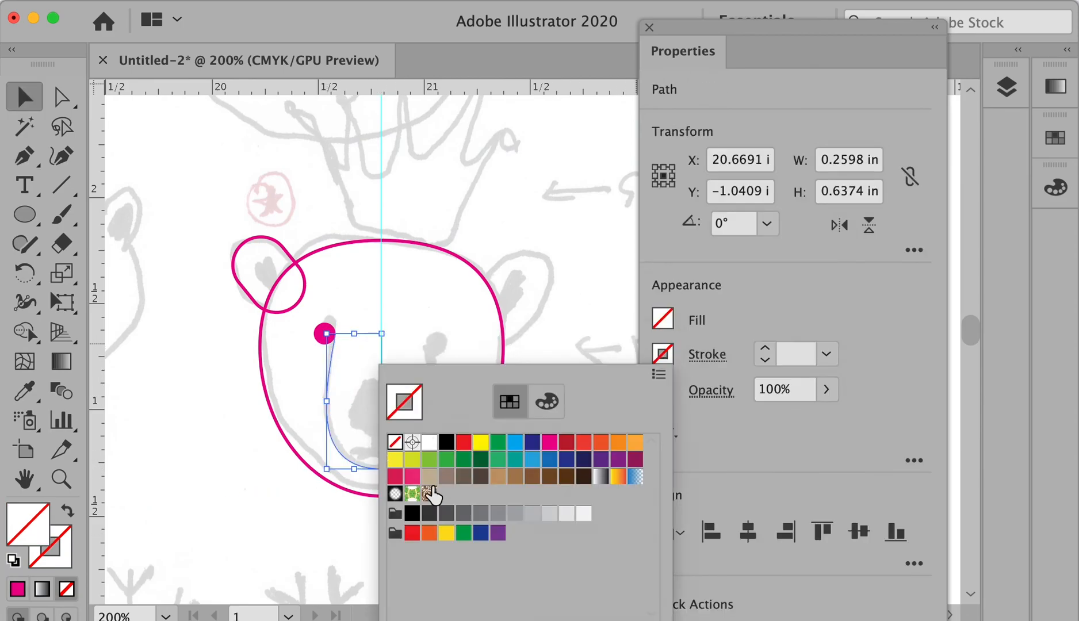
left_click(548, 442)
left_click(587, 289)
Step: Move the muzzle line's top anchor point slightly inside the edge of the eye circle
key("a")
left_click_drag(494, 304, 484, 311)
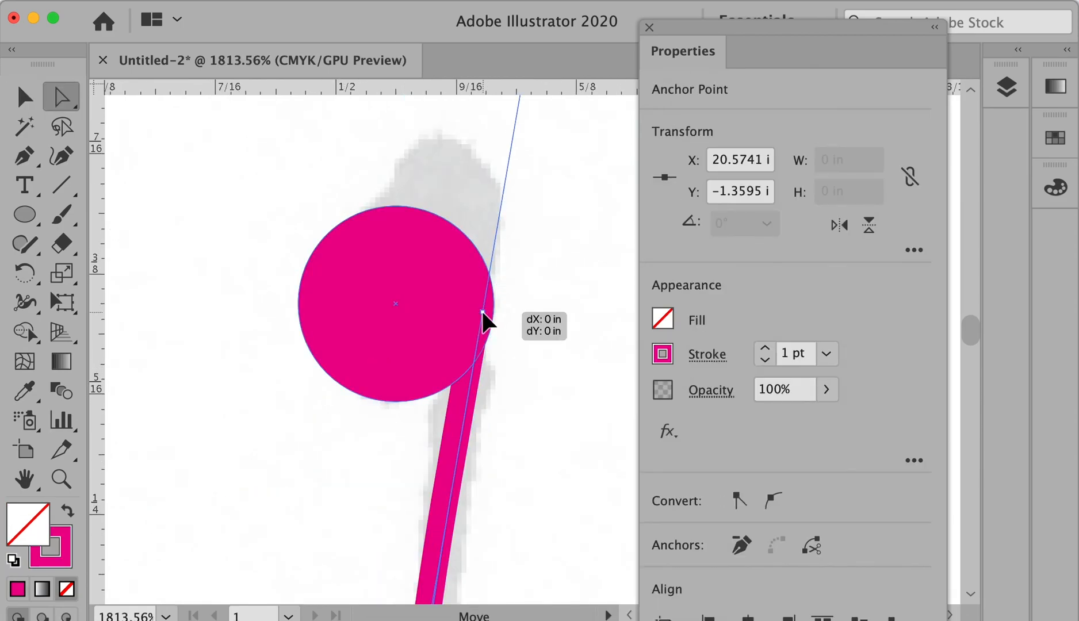
left_click(563, 362)
Step: Draw a rounded square over the sketched nose, centred on the vertical guide and fitted to the nose's size
left_click(562, 362, "alt+super")
left_click(562, 361, "alt+super")
left_click(562, 361, "alt+super")
left_click(562, 362, "alt+super")
left_click(562, 361, "alt+super")
left_click_drag(25, 214, 138, 240)
mouse_move(478, 366)
left_mouse_down()
mouse_move(546, 432)
mouse_move(510, 394)
left_mouse_up()
key("a")
key("v")
left_click_drag(527, 414, 521, 408)
Step: Shift the nose shape's lower-left corner anchors outward so that side slants along the sketched nose
key("a")
left_click_drag(424, 388, 449, 403)
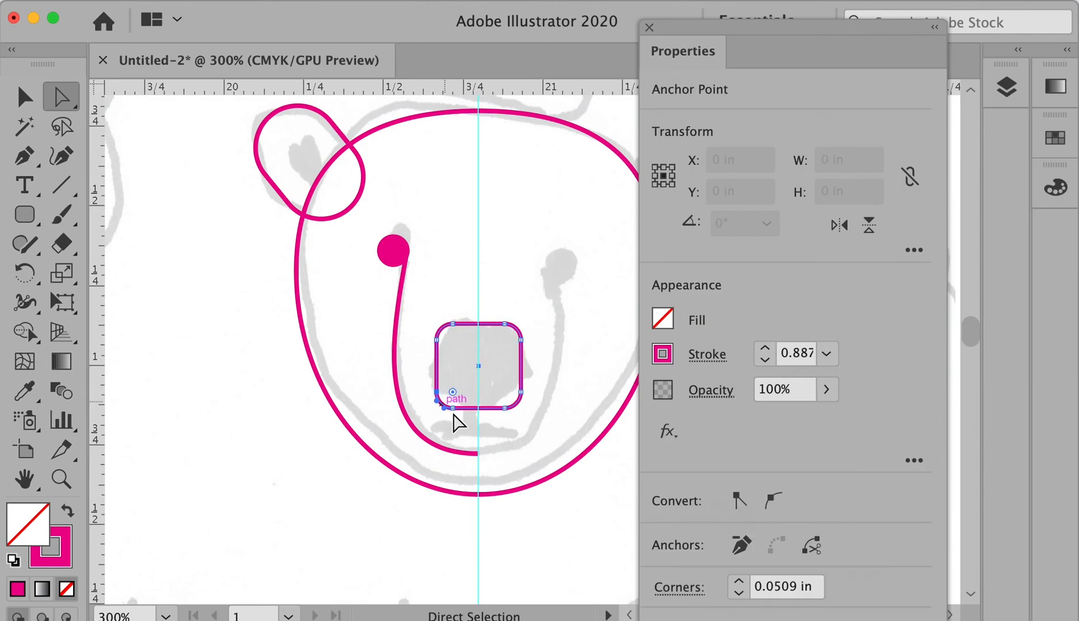
key("Left")
key("Left")
key("Left")
key("Left")
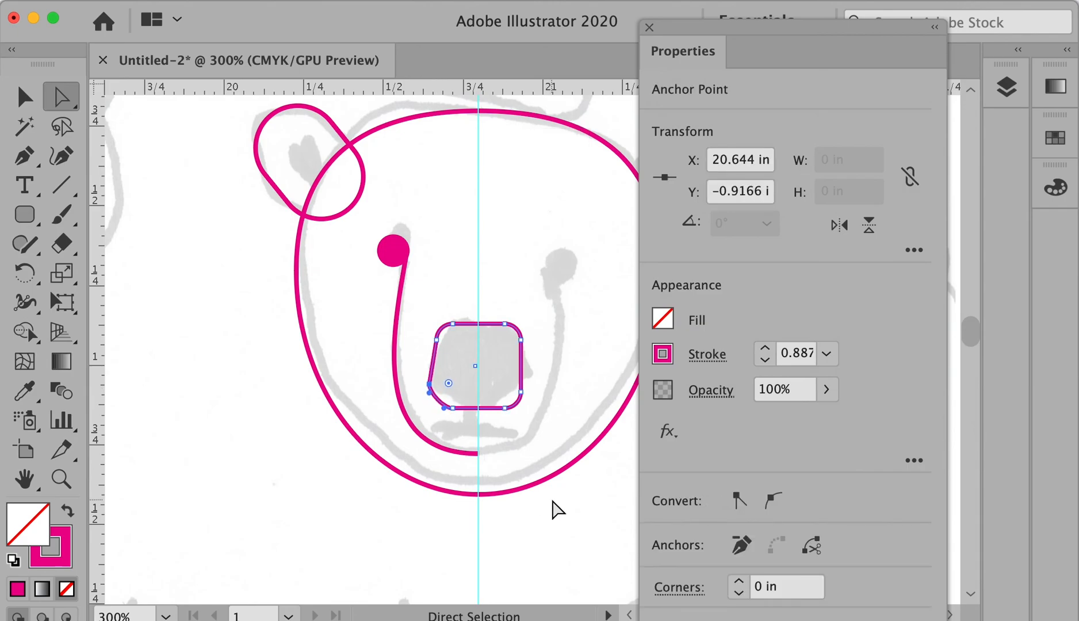
left_click(448, 294)
Step: Draw a thin bar over the left half of the sketched mouth and give it and the nose a magenta fill without stroke
key("v")
left_click(24, 217)
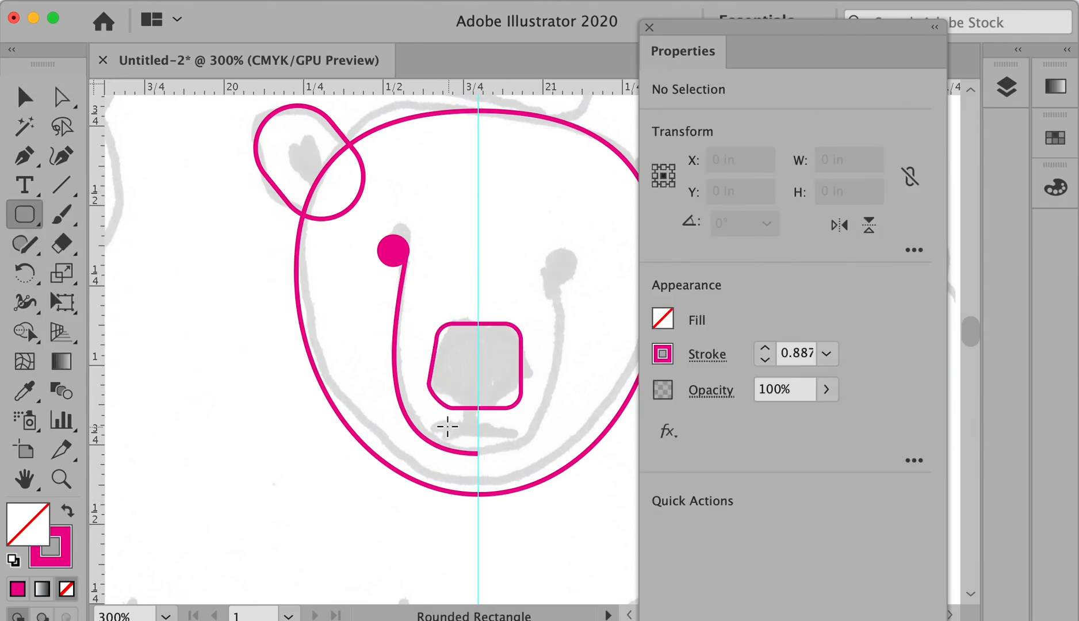
left_click_drag(438, 423, 498, 432)
key("v")
left_click(522, 374, "shift")
left_click(663, 319)
left_click(579, 380)
left_click(663, 355)
left_click(403, 415)
left_click(236, 488)
key("shift+super+a")
Step: Tilt the mouth bar about 7°, round its ends and add a narrow vertical stem joining it to the nose
left_click(454, 427)
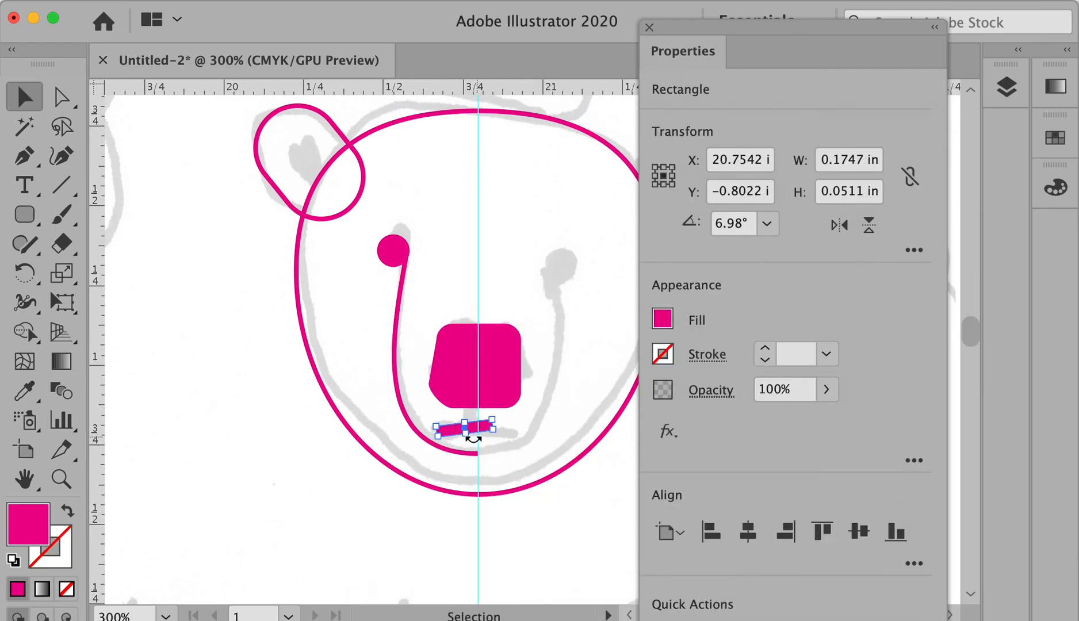
key("shift+super+a")
left_click(492, 431, "super")
left_click(492, 432, "super")
left_click_drag(566, 203, 373, 439)
left_click_drag(372, 435, 417, 497)
left_click_drag(482, 517, 401, 357)
left_click(156, 559)
mouse_move(358, 405)
left_mouse_down()
mouse_move(447, 448)
mouse_move(480, 415)
left_mouse_up()
key("super+minus")
Step: Thicken the muzzle line's lower bend to about 3.6 pt with the Width tool and widen its end near the guide to about 0.039 in
left_click(412, 346)
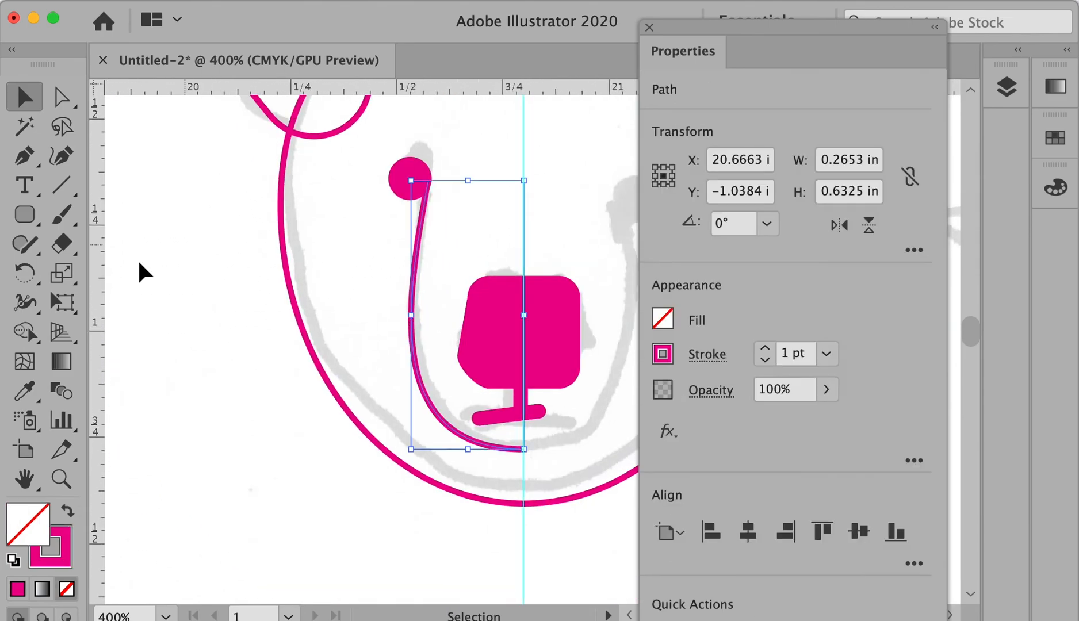
left_click(28, 304)
left_click_drag(424, 393, 415, 397)
left_click_drag(524, 449, 511, 457)
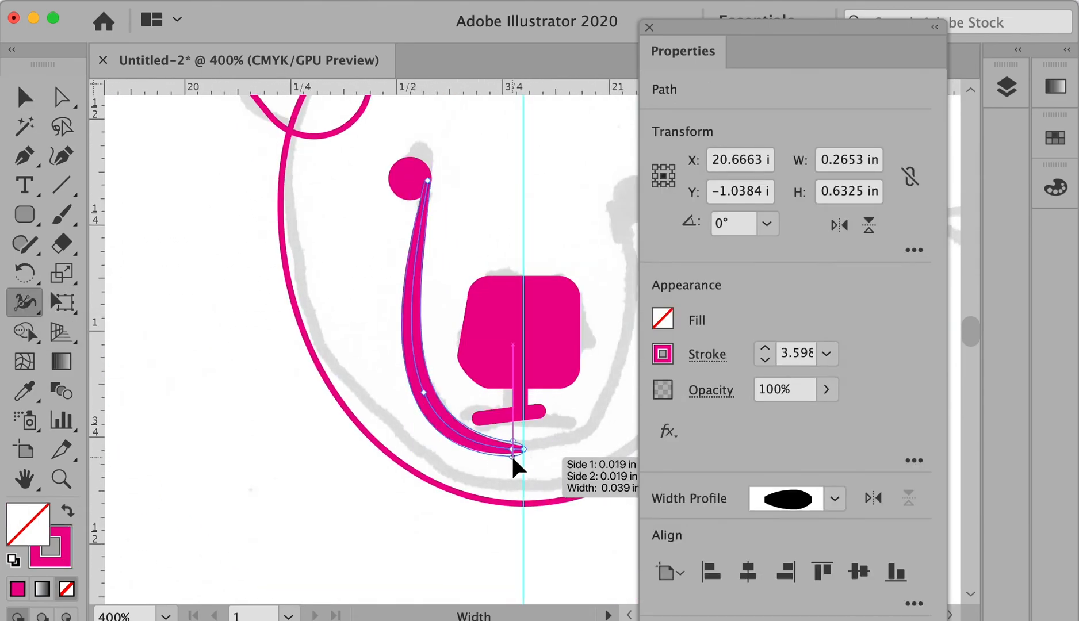
Step: Adjust the direction handle of the muzzle line's end anchor at the centre guide to refine the lower curve
key("a")
key("shift+super+a")
left_click(524, 450)
left_click_drag(386, 450, 376, 451)
key("shift+super+a")
Step: Merge the ear and head outlines into one shape with the Shape Builder tool
left_click_drag(472, 296, 465, 368)
left_click_drag(405, 281, 418, 366)
key("v")
left_click_drag(357, 153, 399, 214)
key("shift+m")
left_click_drag(397, 207, 271, 215)
Step: Draw a rounded rectangle inside the left-hand ear with a magenta fill and no stroke
left_click(25, 215)
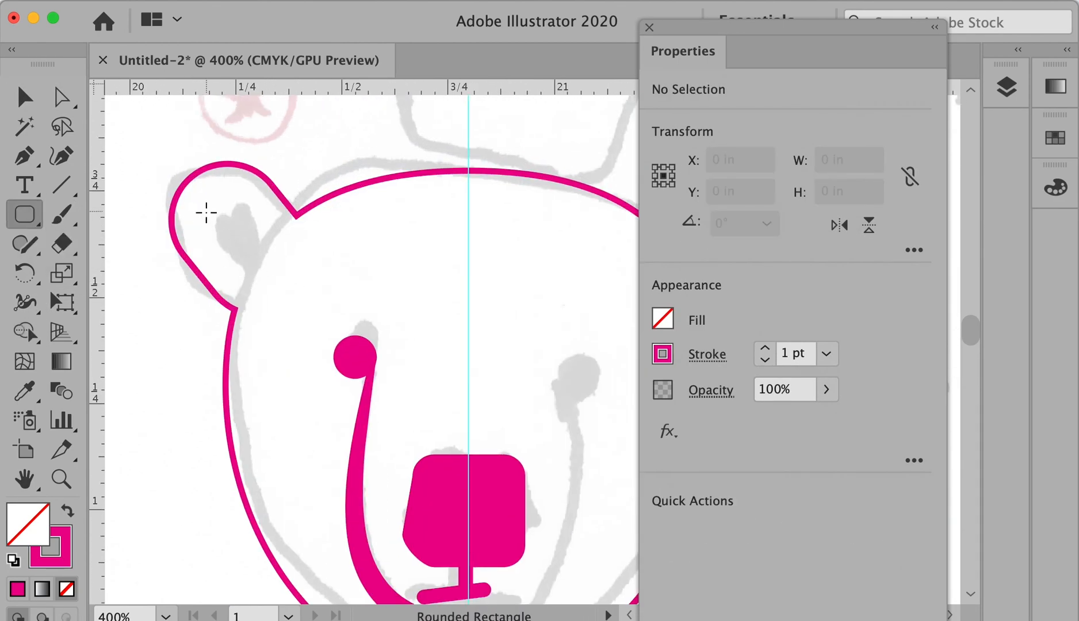
mouse_move(206, 212)
left_mouse_down()
mouse_move(294, 420)
mouse_move(421, 454)
mouse_move(270, 276)
left_mouse_up()
left_click(662, 354)
left_click(395, 443)
left_click(662, 318)
left_click(550, 407)
Step: Rotate the inner-ear shape to follow the ear's tilt and place it over the sketched ear mark
key("v")
left_click_drag(276, 284, 296, 233)
left_click_drag(136, 181, 338, 397)
left_click_drag(547, 289, 549, 313)
left_click_drag(478, 251, 459, 273)
left_click_drag(426, 315, 439, 303)
Step: Move the inner-ear shape's corner anchors inward to taper it along the sketched ear mark
key("a")
left_click_drag(396, 396, 468, 430)
left_click_drag(425, 409, 538, 296)
left_click_drag(519, 336, 506, 348)
key("v")
left_click(446, 279)
key("a")
left_click(314, 273)
left_click_drag(326, 291, 340, 277)
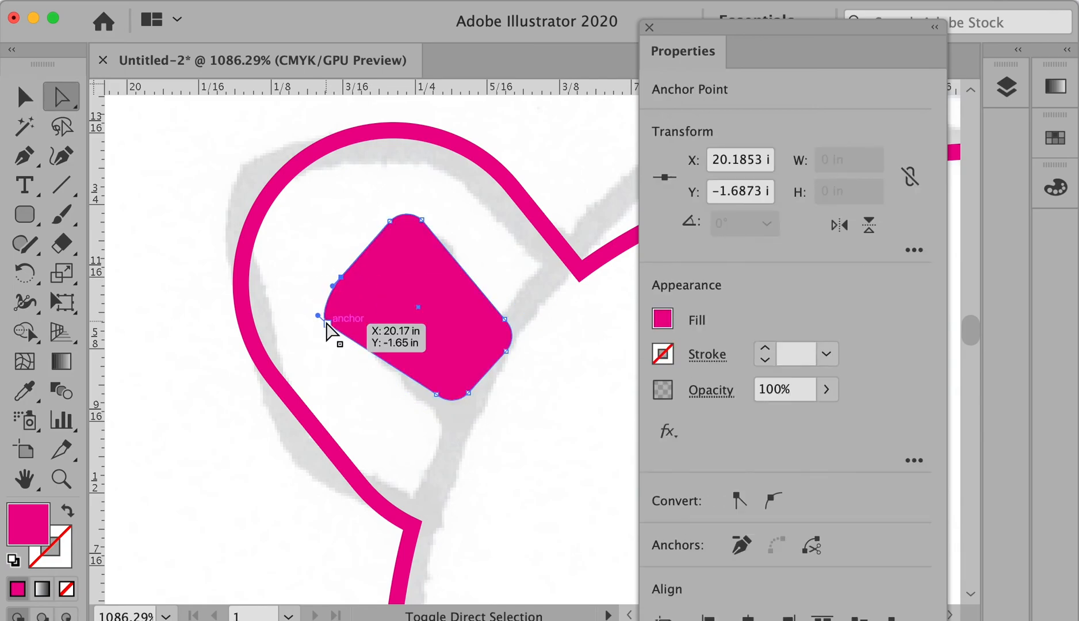
left_click_drag(329, 323, 342, 333)
Step: Delete the surplus anchor point at the inner-ear shape's outer corner to smooth it
left_click_drag(335, 305, 330, 305)
key("super+z")
key("p")
left_click(336, 304)
left_click(310, 352, "super")
Step: Broaden the head outline's left-hand cheek by adjusting the side anchor's handles and lengthening the bottom anchor's handle
key("super+minus")
key("super+minus")
key("super+minus")
key("super+minus")
left_click_drag(529, 435, 346, 322)
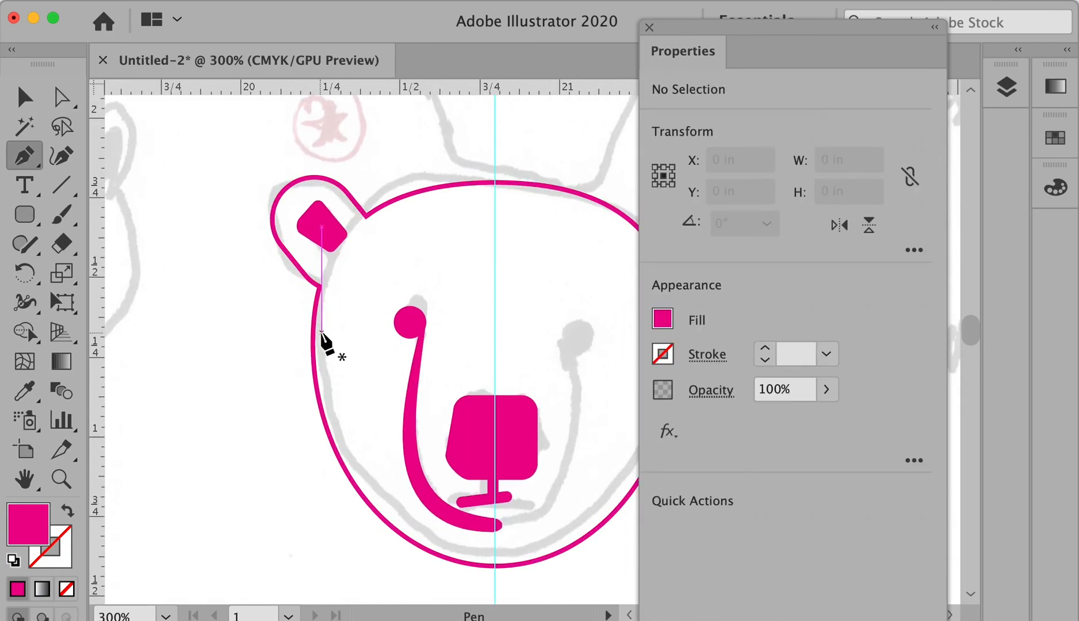
key("super+plus")
mouse_move(299, 421)
left_mouse_down()
mouse_move(362, 368)
mouse_move(239, 344)
mouse_move(235, 357)
mouse_move(246, 355)
left_mouse_up()
key("super+minus")
left_click(24, 302)
left_click(246, 356)
key("a")
left_click_drag(238, 276, 227, 276)
left_click_drag(320, 499, 289, 499)
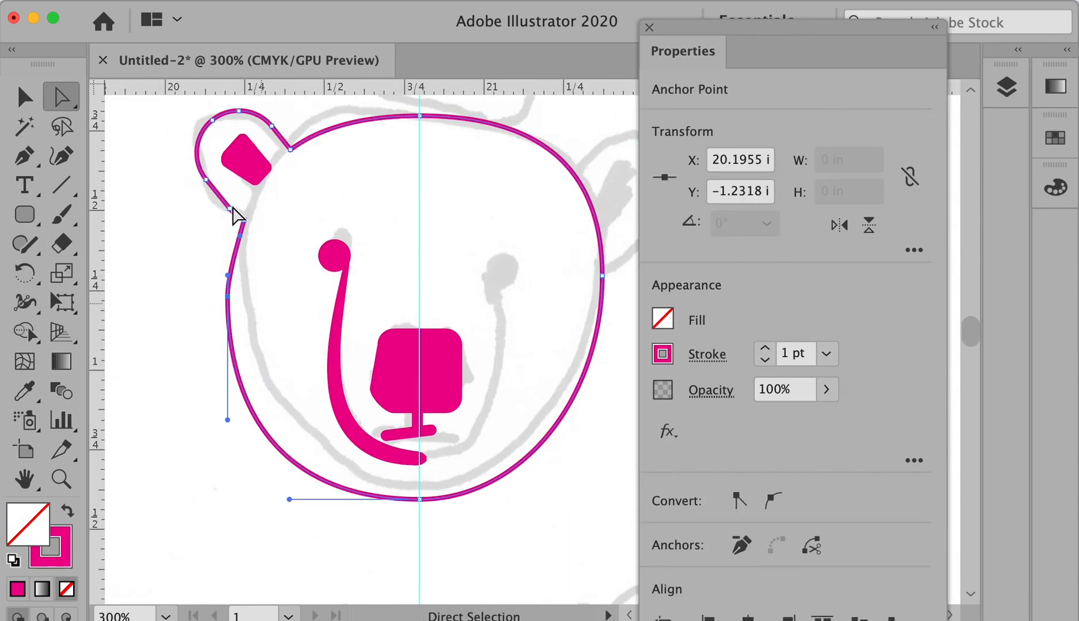
left_click_drag(228, 275, 233, 262)
left_click(213, 271, "super")
left_click(233, 391)
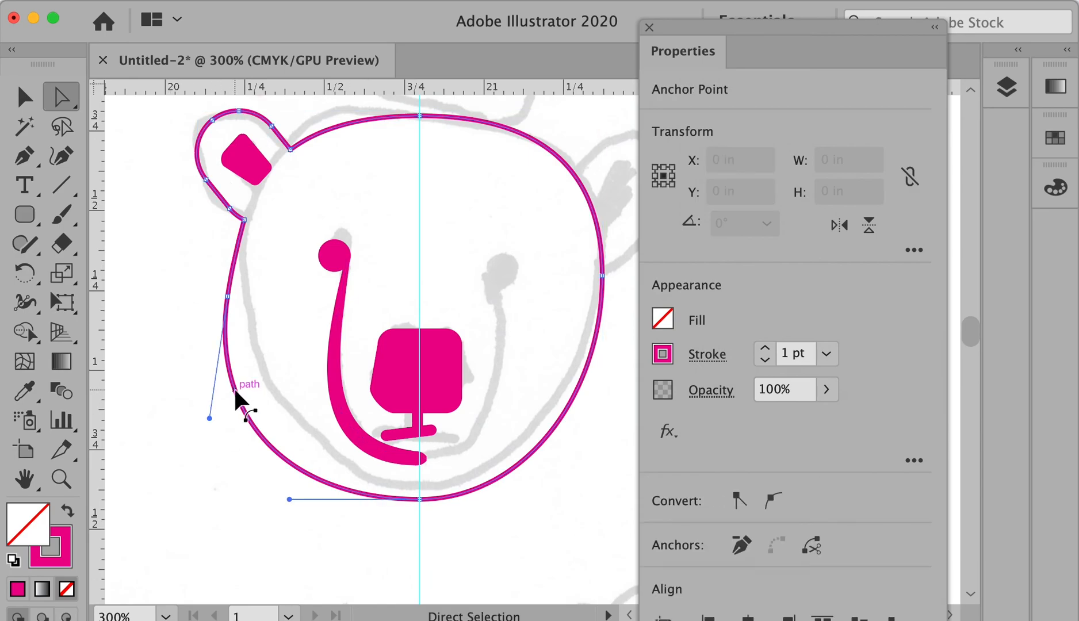
key("shift+w")
left_click_drag(234, 391, 247, 386)
key("super+z")
Step: Delete the left-hand side anchor of the head outline and extend the ear-junction anchor's handle downward to reshape the cheek
key("p")
left_click(227, 297)
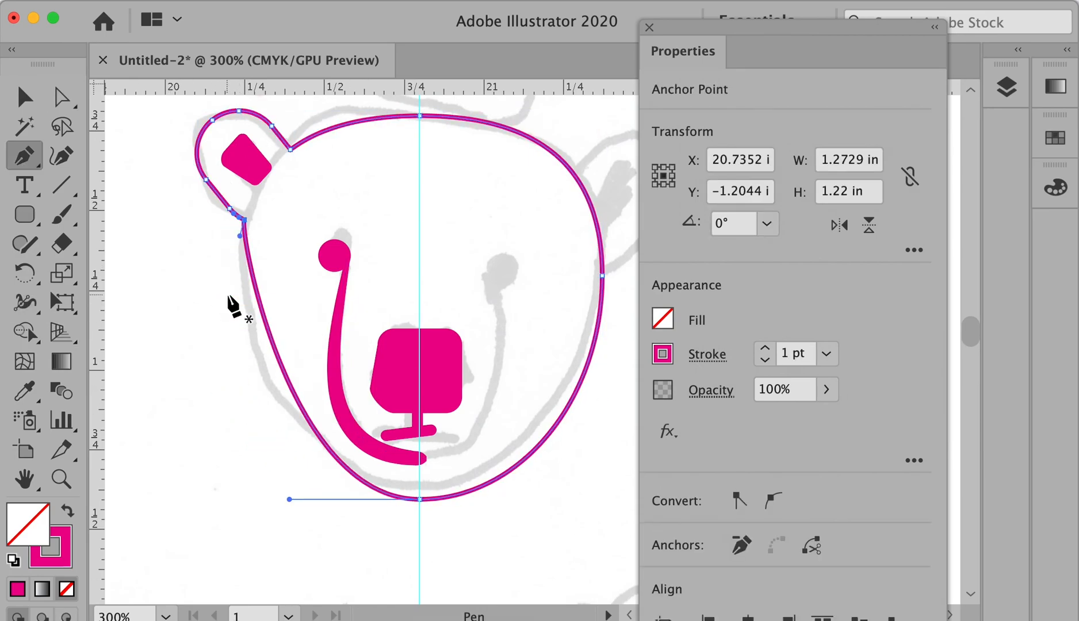
mouse_move(240, 237)
left_mouse_down()
mouse_move(179, 401)
mouse_move(230, 404)
left_mouse_up()
Step: Thicken the left-hand cheek stroke to about 7.1 pt with the Width tool and keep it heavy up to the centre guide
left_click(25, 303)
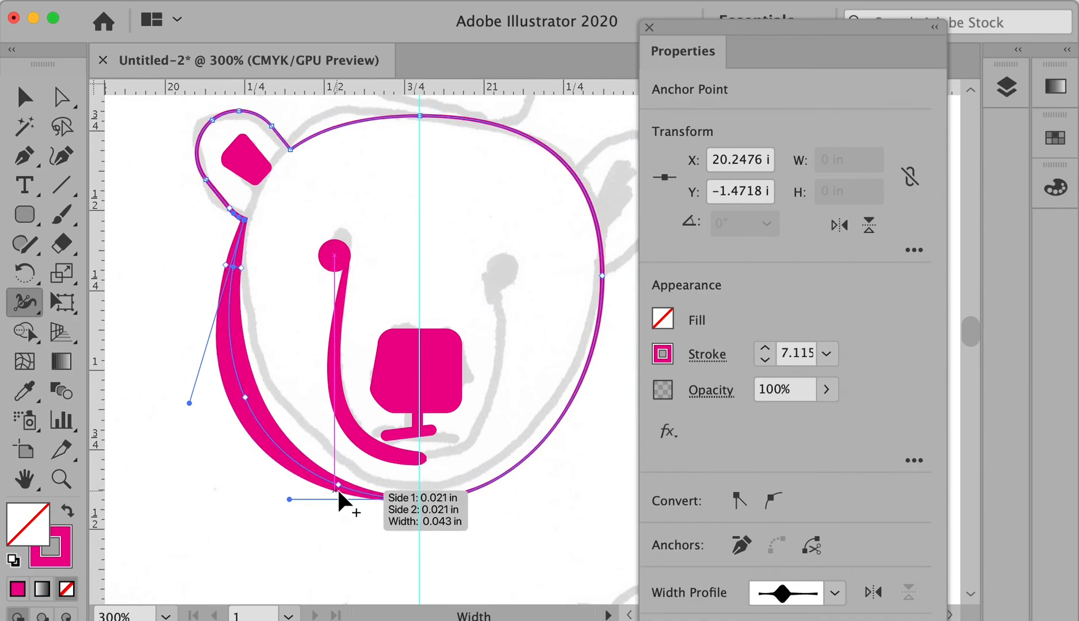
left_click_drag(406, 499, 409, 508)
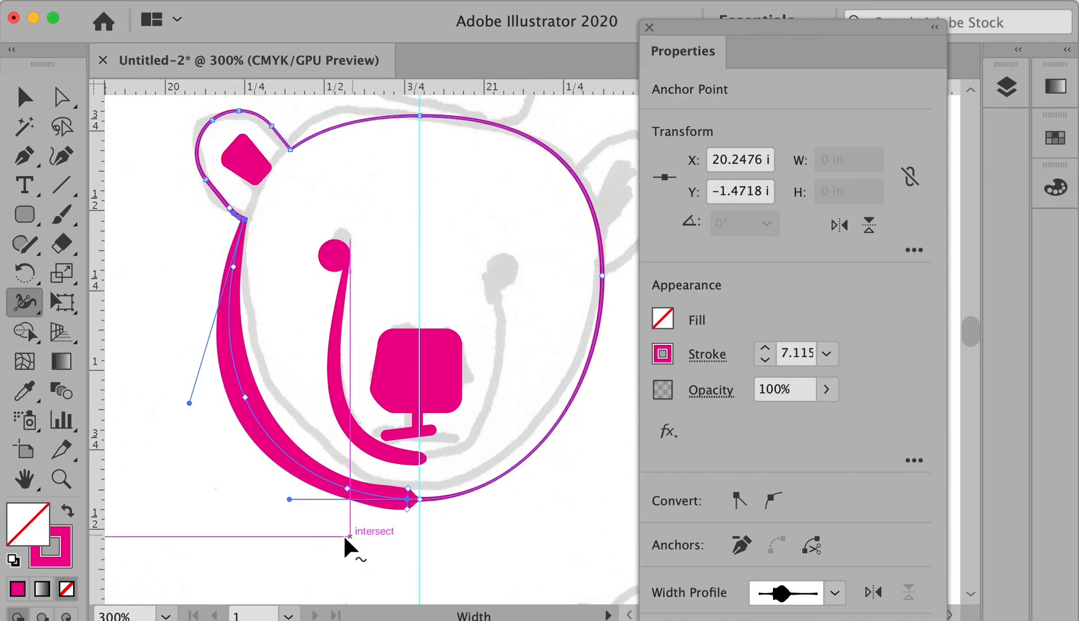
mouse_move(318, 476)
left_mouse_down()
mouse_move(311, 487)
mouse_move(342, 499)
left_mouse_up()
left_click(196, 495, "super")
left_click(198, 484, "super")
Step: Thicken the outer side of the left ear's outline with the Width tool
mouse_move(240, 110)
left_mouse_down()
mouse_move(202, 121)
mouse_move(191, 159)
left_mouse_up()
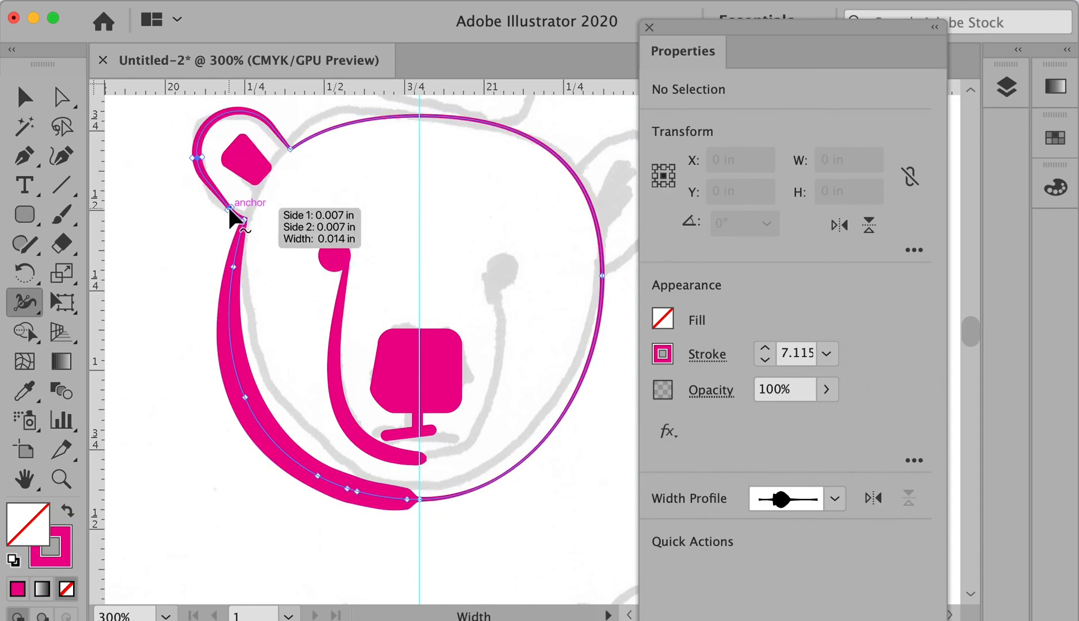
key("p")
left_click(206, 179, "super")
key("shift+w")
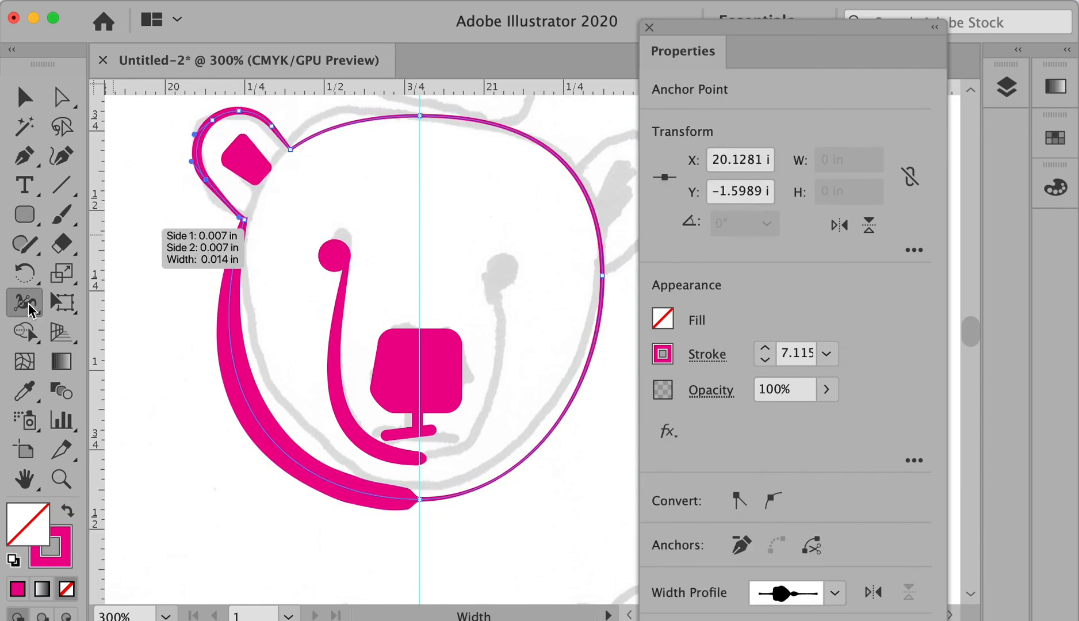
left_click_drag(225, 200, 219, 206)
Step: Widen the lower end of the left ear's stroke with the Width tool, keeping it heavy down to the cheek junction
key("p")
left_click_drag(152, 198, 226, 197)
left_click_drag(227, 197, 316, 337)
key("shift+w")
left_click_drag(486, 388, 475, 397)
left_click_drag(468, 368, 467, 401)
left_click(292, 344, "super")
key("super+minus")
key("super+minus")
key("super+minus")
left_click_drag(289, 283, 277, 251)
key("v")
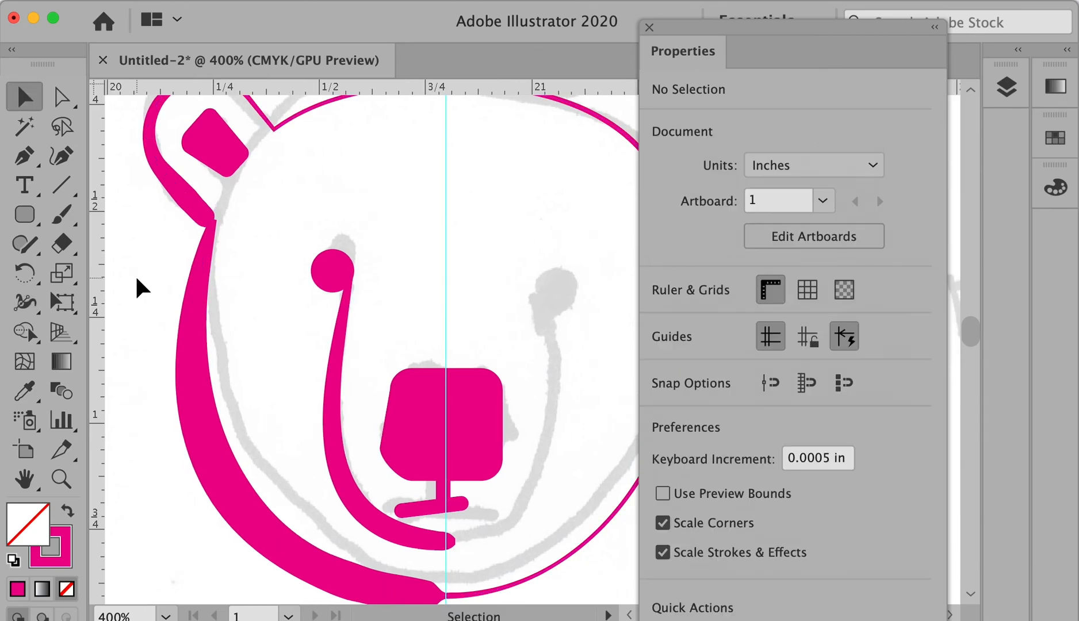
Step: Start a zigzag fur path with the Pen tool along the inner edge of the thick left cheek, from mid-cheek toward the chin
left_click_drag(134, 274, 145, 278)
key("p")
left_click(218, 339)
left_click(207, 355)
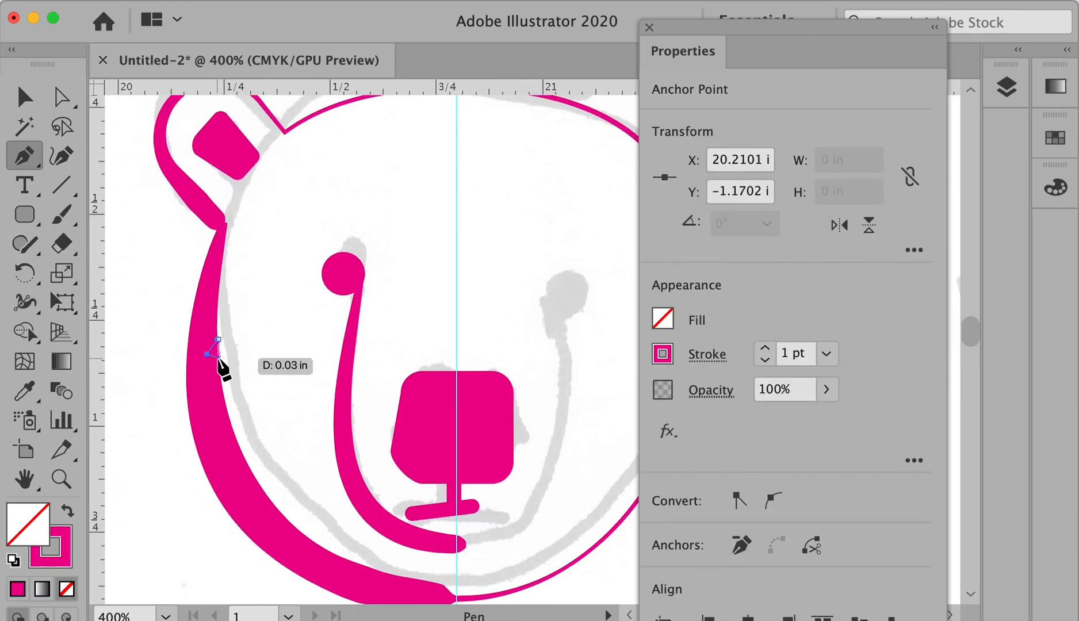
left_click(211, 446)
left_click(233, 439)
left_click(226, 484)
left_click(255, 484)
left_click(260, 527)
left_click(281, 514)
left_click(295, 563)
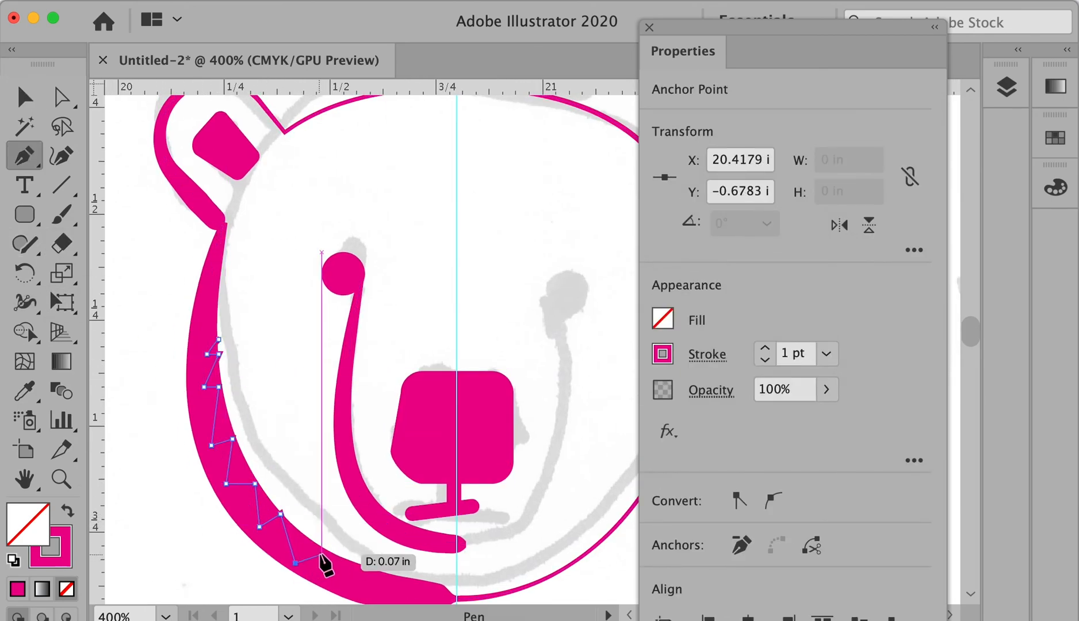
Step: Continue the zigzag along the chin to the centre guide and close the path through the inside of the face
left_click(322, 548)
left_click(365, 585)
left_click(377, 573)
left_click(390, 585)
left_click(405, 577)
left_click(452, 585)
left_click_drag(282, 484, 270, 464)
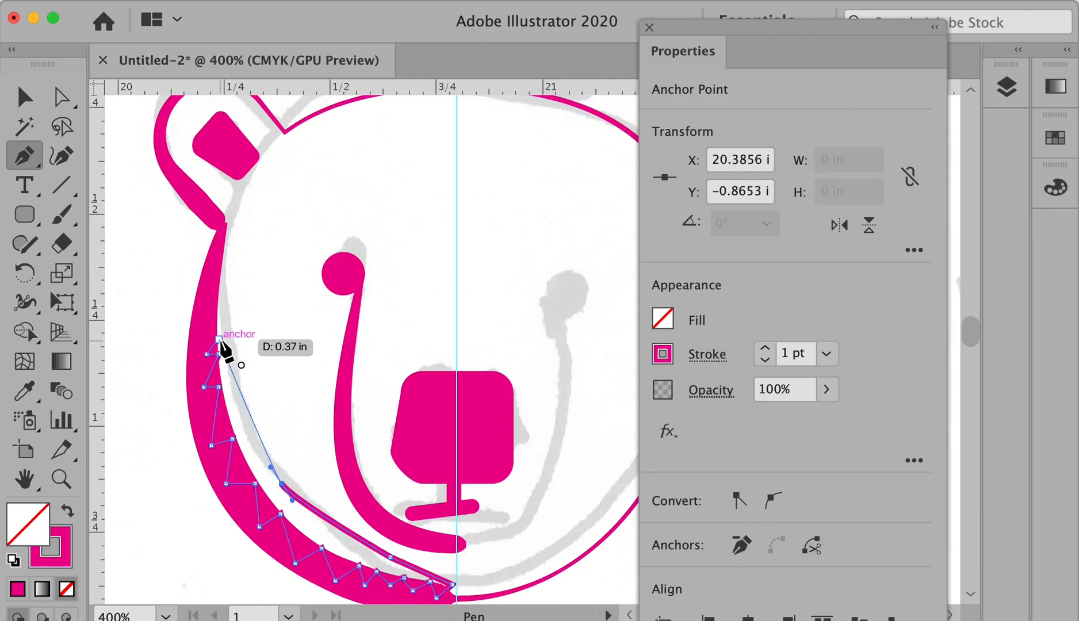
left_click(219, 339)
Step: Give the zigzag shape a white fill and no stroke so it masks the inner edge of the cheek
key("v")
left_click(234, 356)
left_click(227, 357)
left_click(663, 354)
left_click(400, 444)
left_click(319, 377)
Step: Delete only the upper segment of the head outline that lies right of the centre guide
key("super+minus")
left_click_drag(322, 377, 258, 395)
left_click(321, 187)
key("shift+w")
left_click(403, 323, "super")
left_click(402, 328, "super")
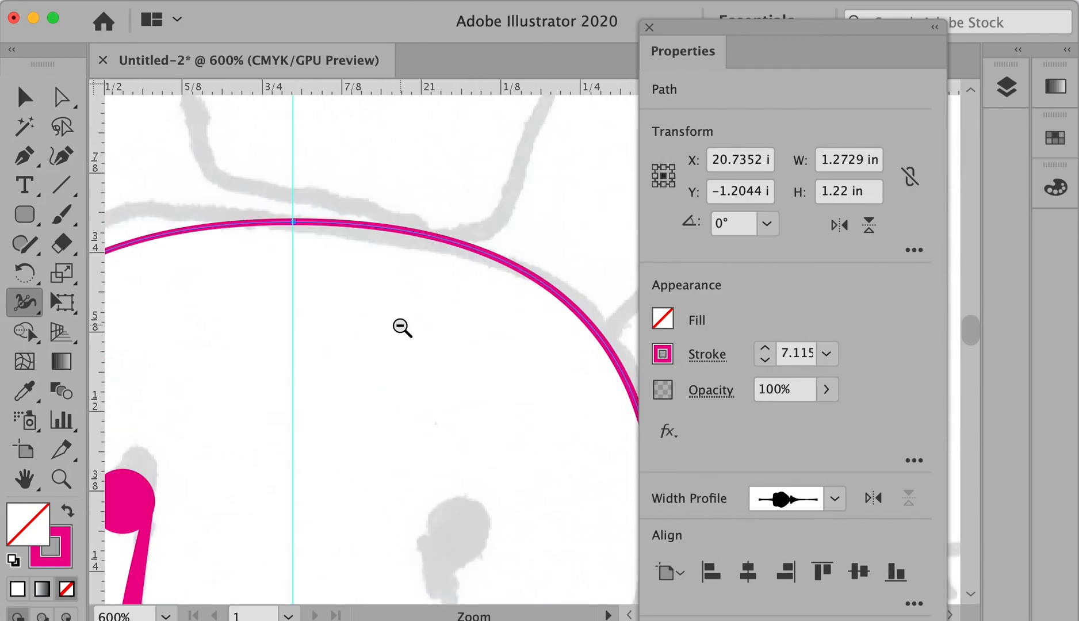
left_click(402, 327, "alt+super")
left_click(402, 327, "alt+super")
key("Delete")
key("super+z")
left_click(440, 194)
left_click(469, 188)
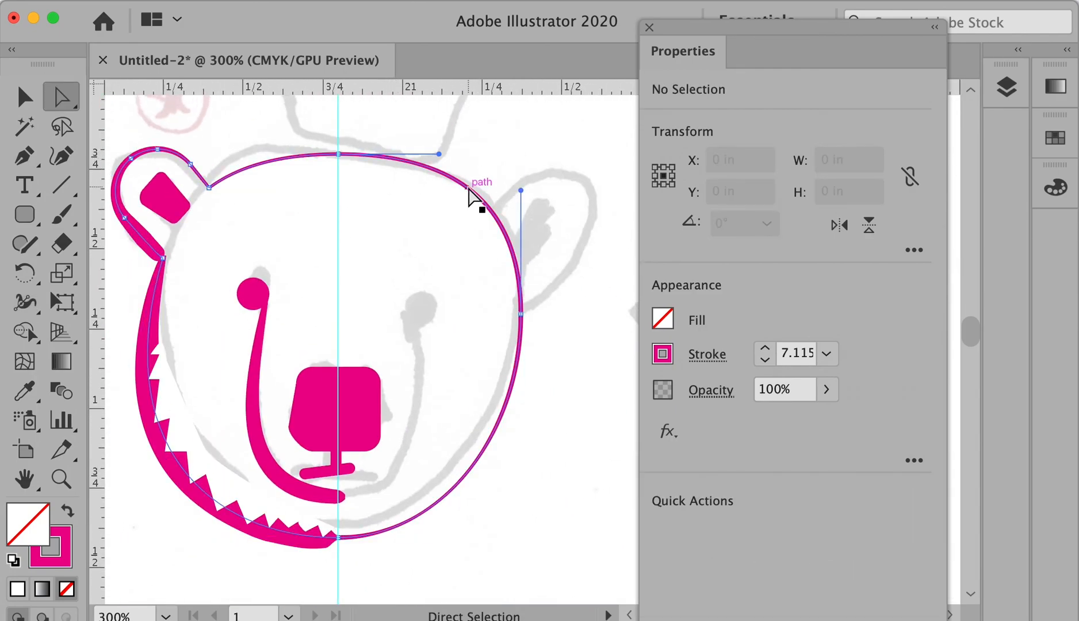
key("Delete")
Step: Thicken the head's top stroke between ear and guide with the Width tool and extend its end anchor slightly past the guide
left_click(368, 199)
key("shift+w")
left_click_drag(242, 170, 247, 176)
key("a")
left_click_drag(338, 154, 361, 154)
mouse_move(311, 154)
left_mouse_down()
mouse_move(277, 151)
mouse_move(326, 159)
left_mouse_up()
Step: Thicken the top of the left ear's stroke with the Width tool, then deselect the outline
key("shift+w")
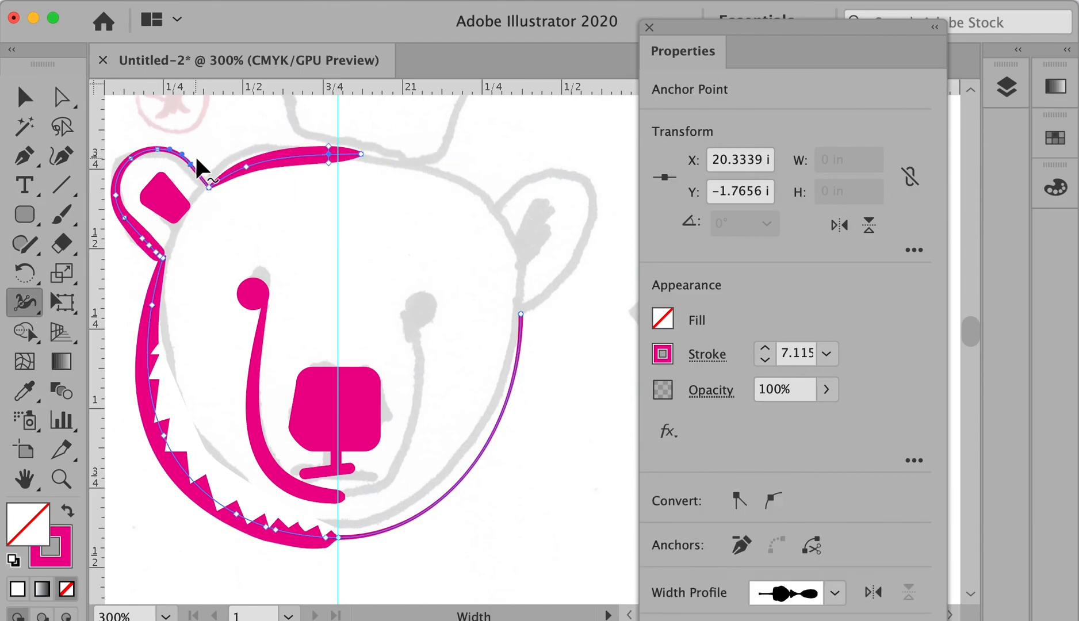
left_click_drag(151, 154, 151, 154)
left_click(213, 136, "super")
key("v")
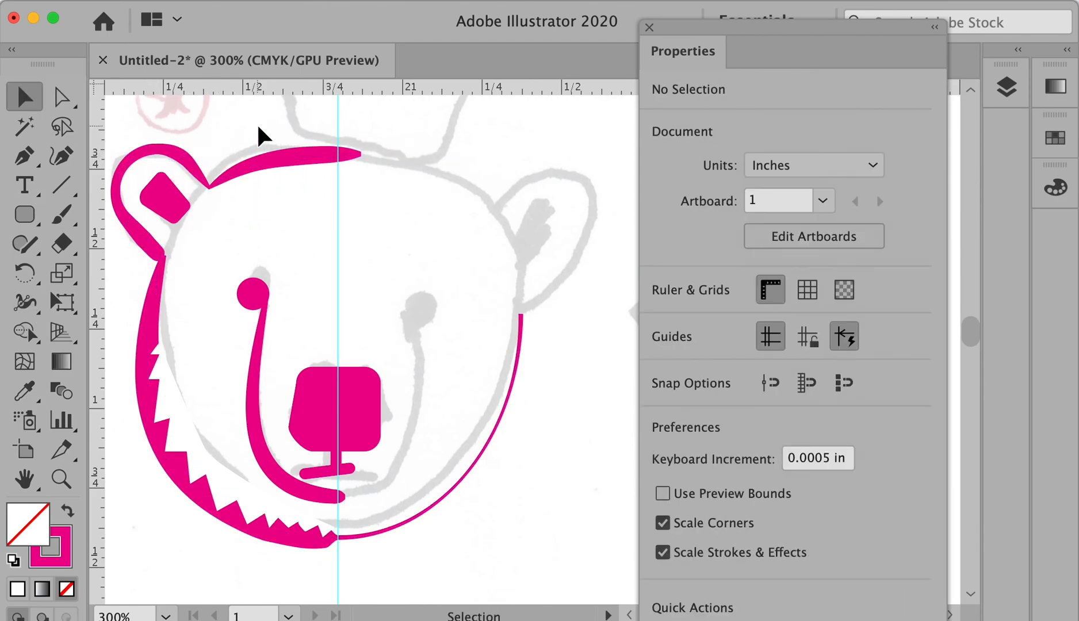
left_click_drag(295, 177, 343, 166)
key("a")
left_click_drag(273, 255, 343, 315)
left_click(325, 241)
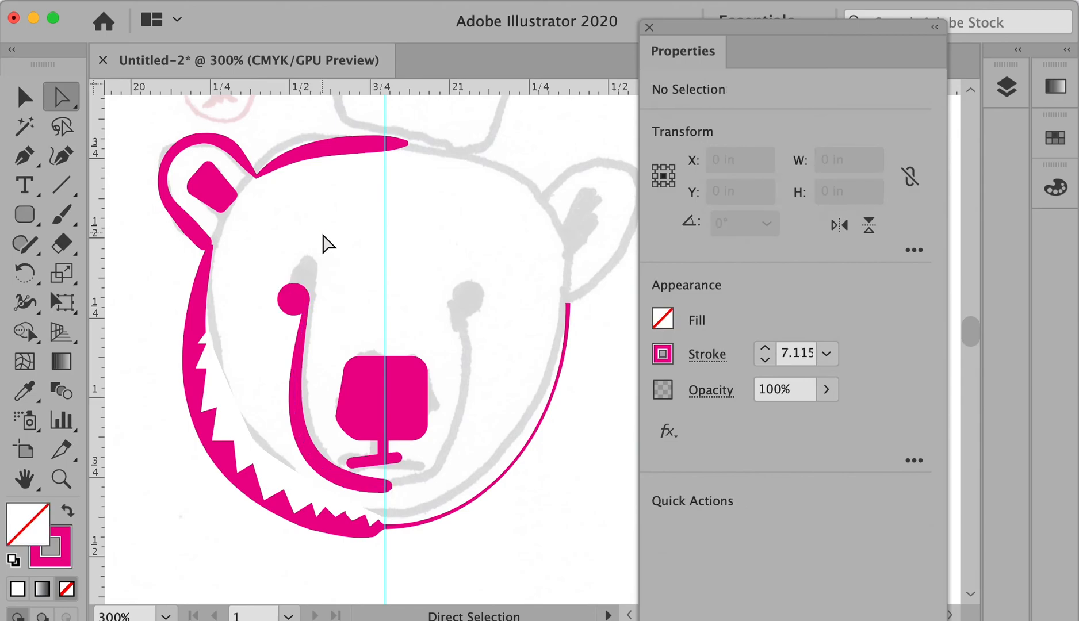
Step: Draw a rectangle about 0.71 by 1.88 in from the centre guide over the right half of the head, without fill or stroke
key("super+minus")
key("m")
mouse_move(412, 139)
left_mouse_down()
mouse_move(546, 437)
mouse_move(564, 538)
left_mouse_up()
left_click(664, 355)
left_click(385, 404)
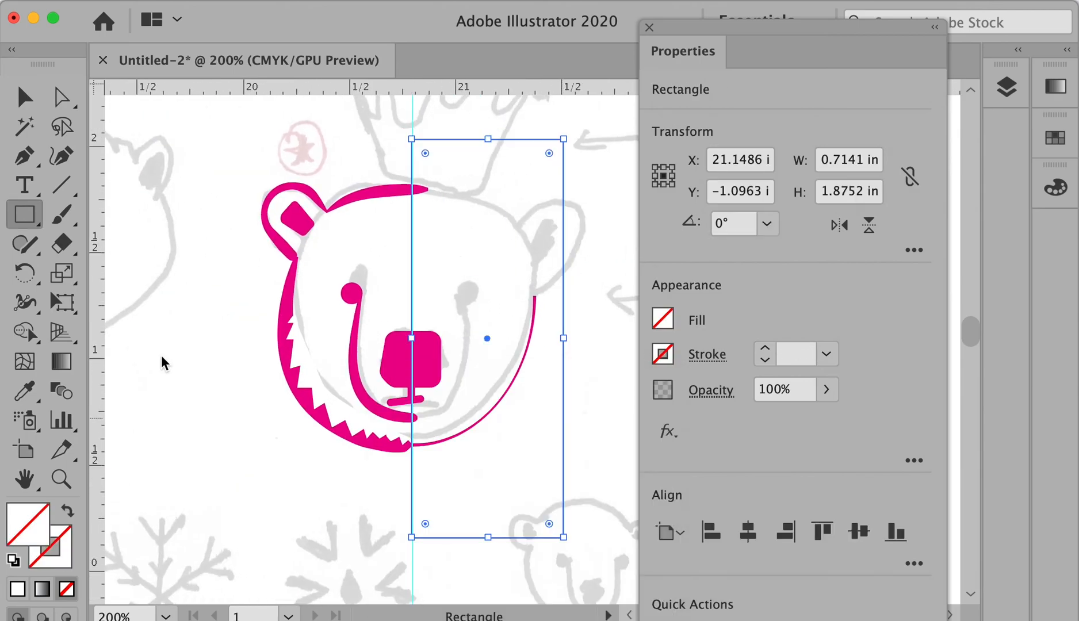
Step: Select all the artwork and cut away the parts of the nose and mouth right of the guide with the Shape Builder
key("v")
left_click(162, 363)
key("super+a")
key("super+plus")
key("super+plus")
mouse_move(481, 593)
left_mouse_down()
mouse_move(451, 321)
mouse_move(255, 557)
left_mouse_up()
key("shift+m")
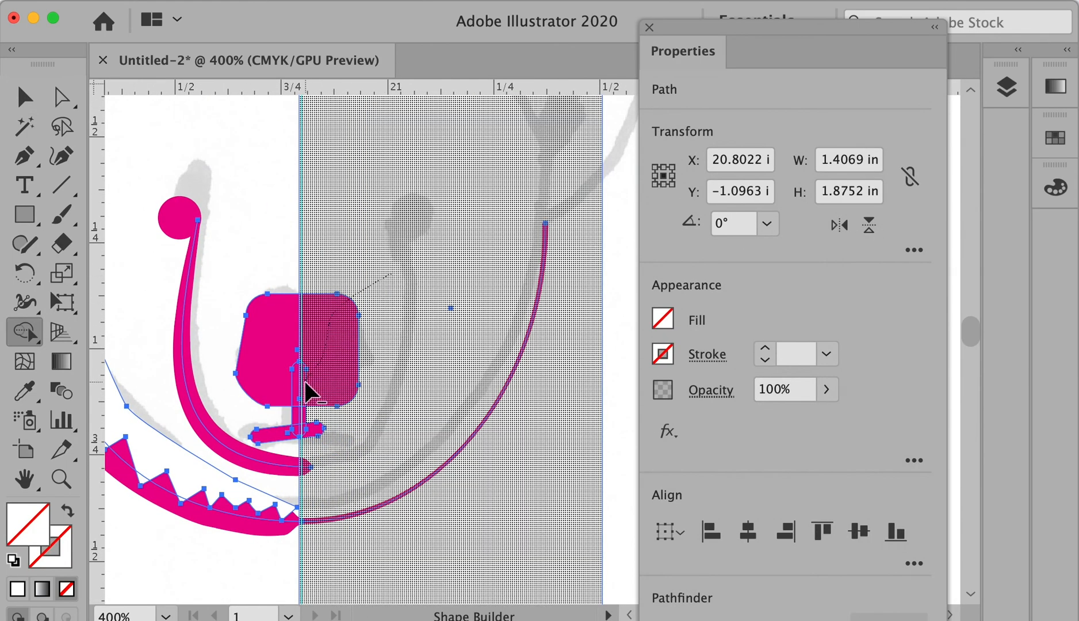
left_click_drag(305, 382, 321, 456)
left_click(457, 374, "super")
left_click(412, 376, "alt+super")
key("super+shift+a")
key("a")
left_click(455, 369, "alt")
key("super+shift+a")
Step: Align the nose's cut edge with the centre guide and move the mouth's end points slightly past it
left_click_drag(393, 340, 531, 503)
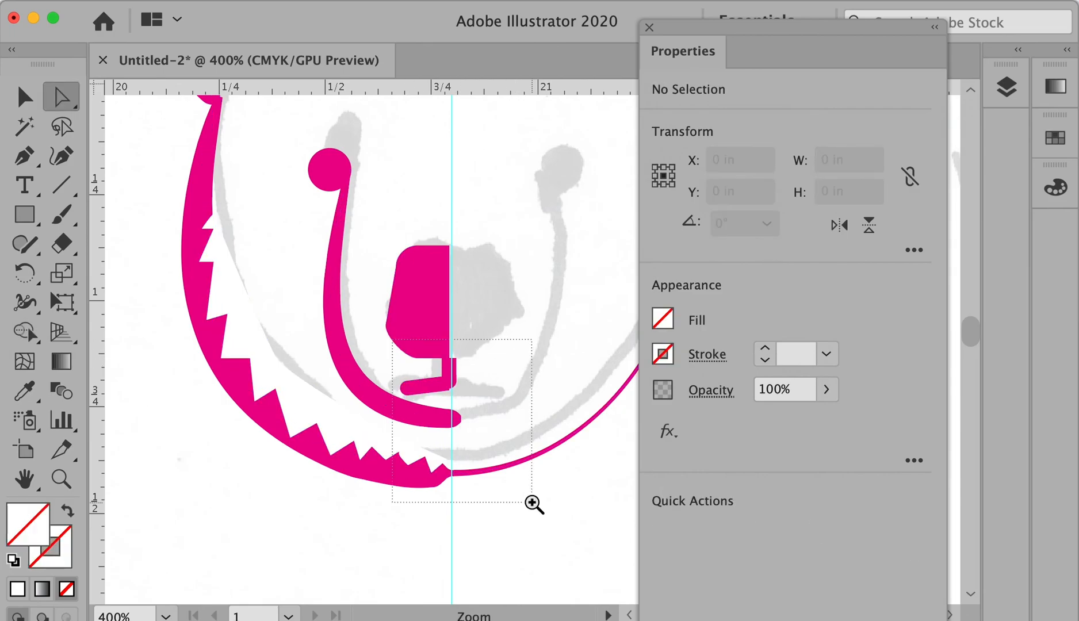
left_click(506, 177, "alt")
left_click_drag(573, 183, 487, 590)
left_click_drag(397, 173, 406, 173)
left_click_drag(416, 523, 401, 412)
left_click_drag(382, 425, 392, 426)
key("super+shift+a")
left_click_drag(481, 443, 496, 289)
left_click_drag(397, 376, 430, 372)
key("super+shift+a")
key("v")
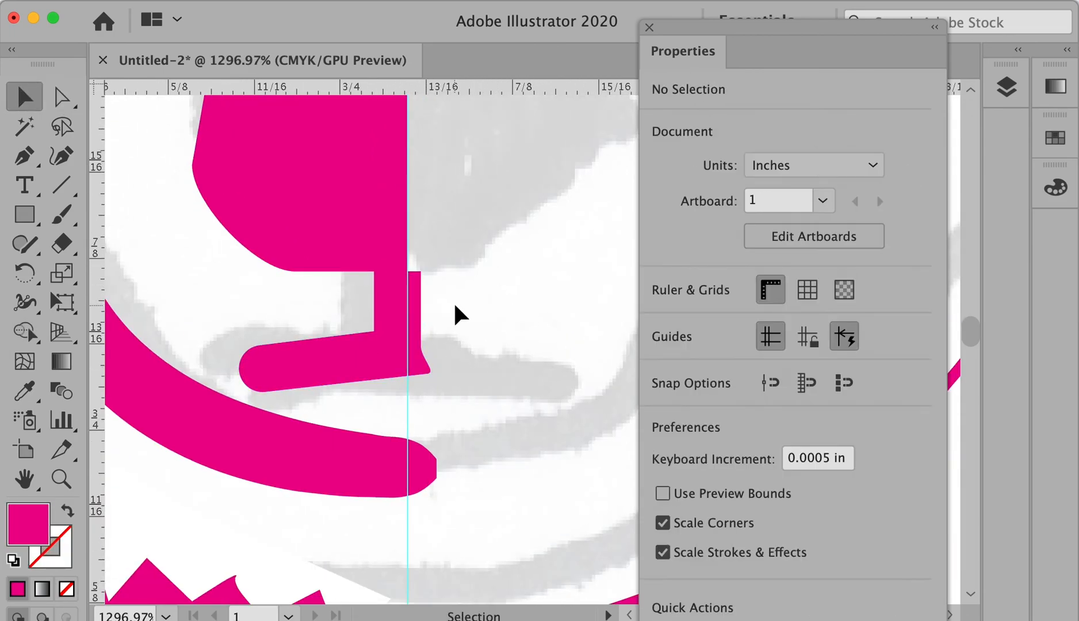
Step: Merge the mouth and the half nose into one shape with the Shape Builder
left_click(368, 357)
key("shift+m")
left_click(345, 247, "shift+super")
left_click_drag(359, 348, 345, 236)
key("super+shift+a")
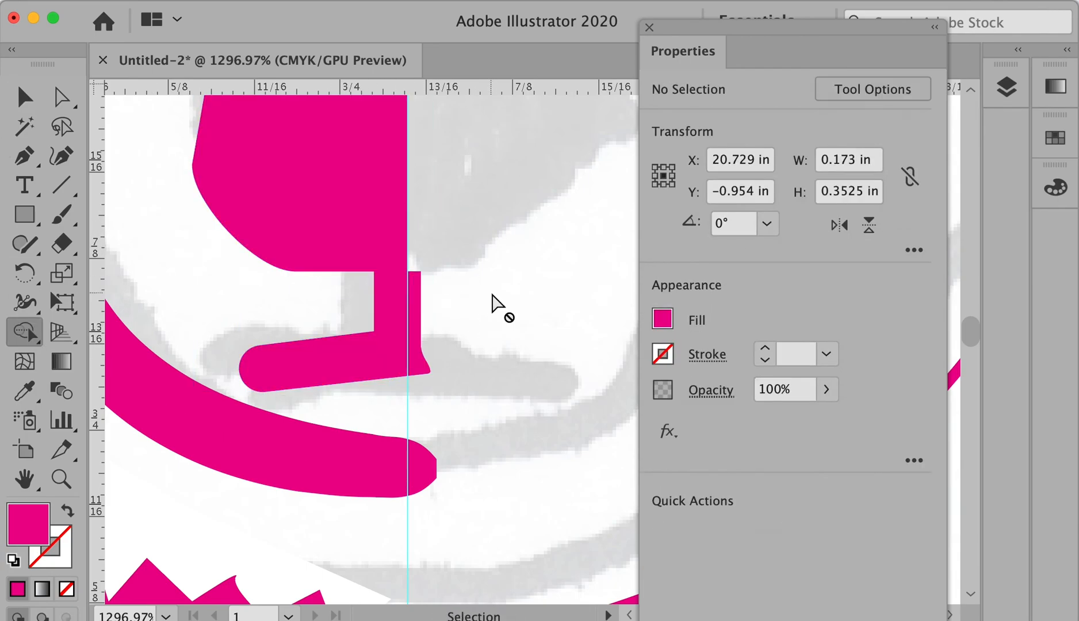
Step: Convert the muzzle line's variable-width stroke into a filled shape with Outline Stroke
left_click_drag(492, 294, 507, 254)
left_click(426, 427, "super")
left_click(206, 1)
mouse_move(369, 428)
left_click(455, 475)
Step: Convert the head outline's variable-width stroke into a filled shape with Outline Stroke
left_click(484, 390, "alt+super")
left_click(486, 392, "alt+super")
left_click(557, 442, "super")
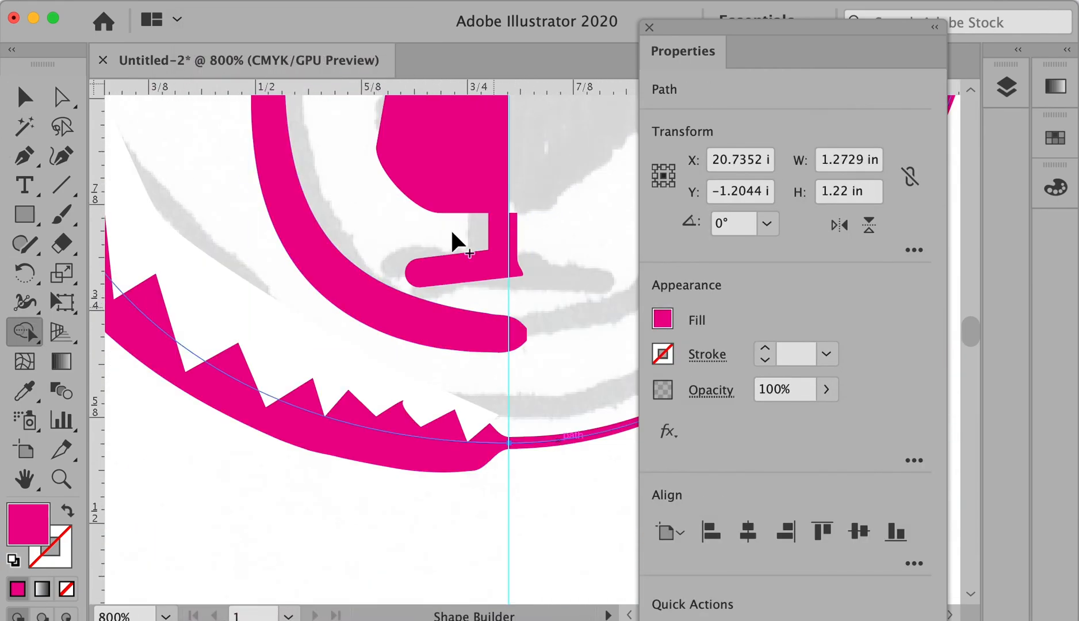
left_click(211, 1)
left_click(457, 475)
Step: Remove the chin's narrowing at the guide by deleting surplus anchors, pulling the lower corner down past the guide and sharpening the upper one
left_click_drag(480, 433, 511, 442)
key("super+shift+a")
key("a")
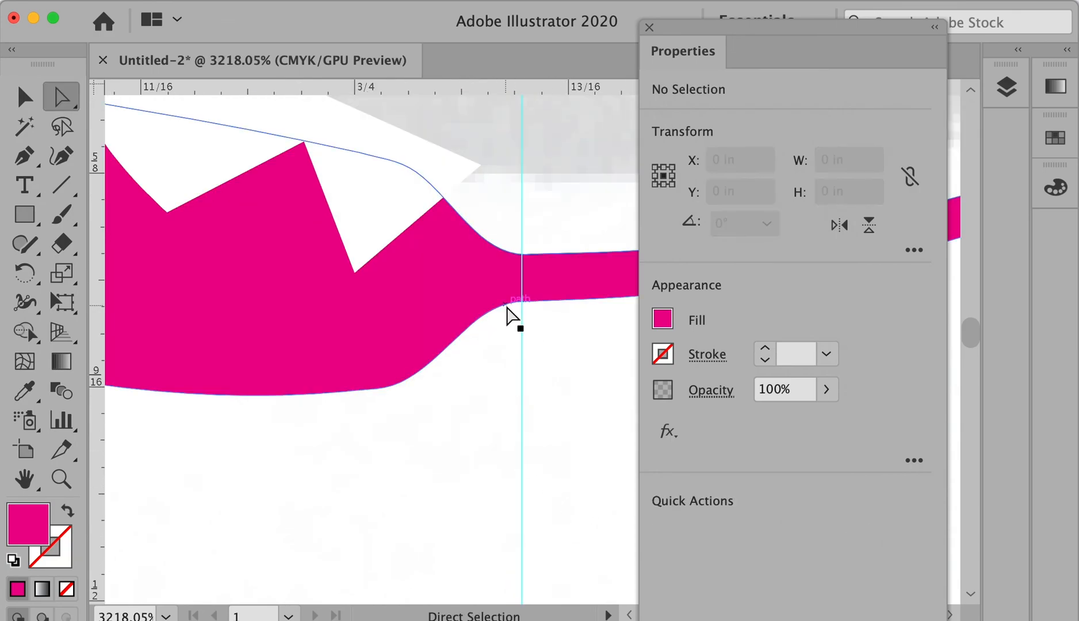
left_click_drag(479, 319, 480, 388)
key("p")
left_click(479, 388)
left_click(408, 378)
left_click_drag(522, 302, 542, 395)
left_click_drag(522, 254, 522, 273)
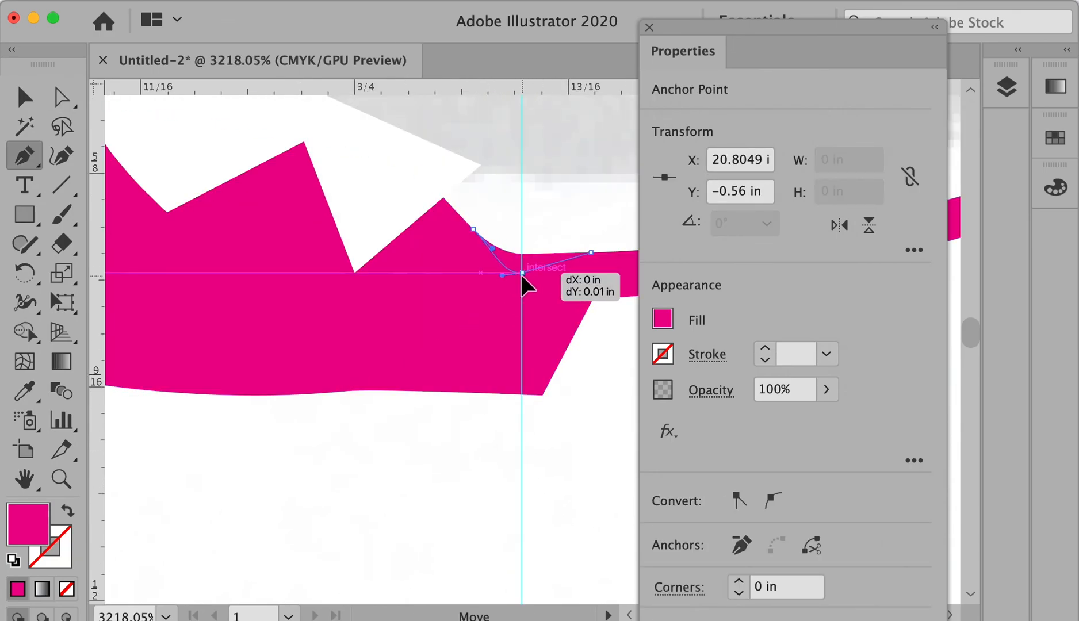
left_click(522, 273, "alt")
key("super+shift+a")
Step: Move the Properties panel aside and shift the chin's two lower anchors slightly downward to smooth the bottom edge
left_click(520, 282, "alt+super")
left_click(609, 365)
left_click_drag(694, 30, 921, 149)
left_click(494, 384, "alt+super")
left_click(480, 374, "alt+super")
left_click_drag(604, 414, 621, 418)
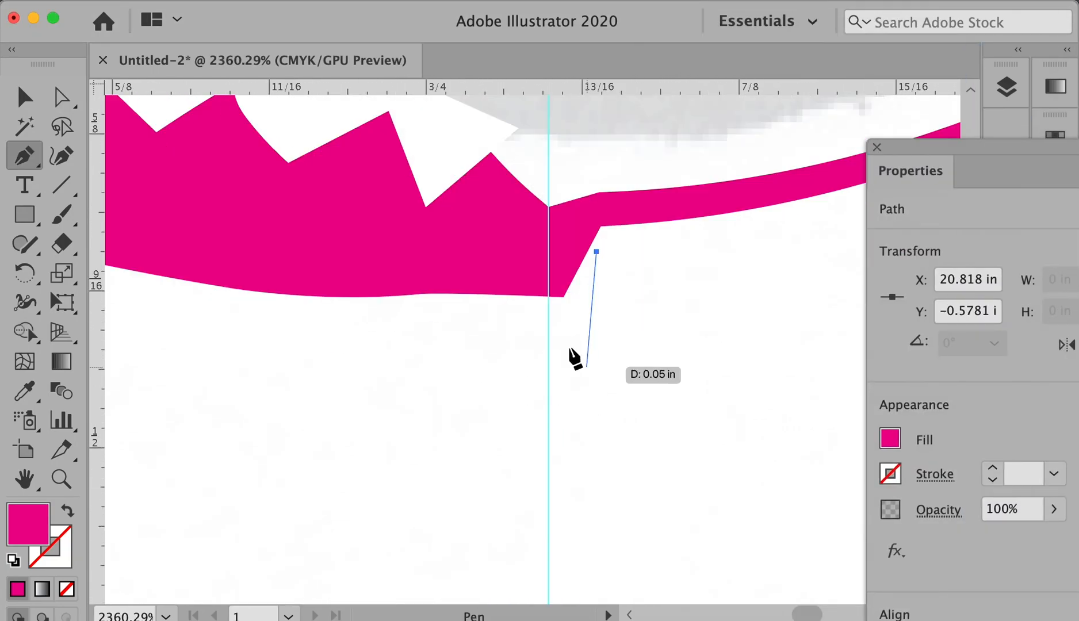
key("super+shift+a")
key("a")
left_click_drag(425, 293, 444, 301)
left_click_drag(564, 297, 562, 302)
key("super+shift+a")
Step: Subtract the white zigzag shape from the head outline with the Shape Builder
key("super+minus")
key("super+minus")
key("super+minus")
key("super+minus")
key("super+minus")
left_click_drag(662, 356, 719, 485)
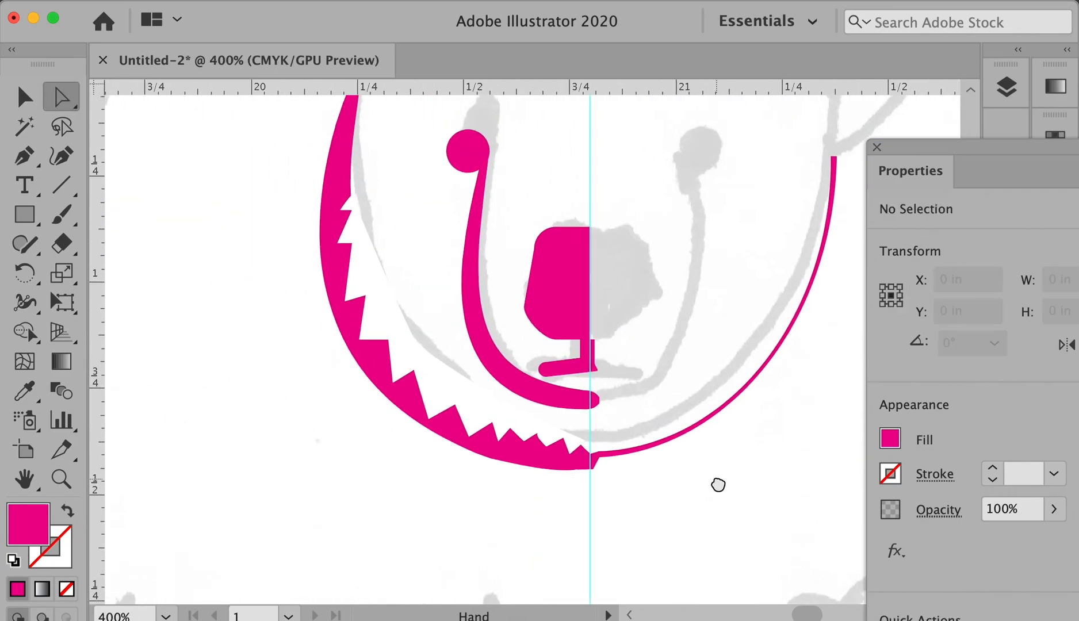
key("v")
left_click(406, 355)
left_click(345, 322, "shift")
key("shift+m")
left_click(374, 250, "alt")
key("super+shift+a")
Step: Draw a magenta rectangle aligned to the centre guide, covering everything of the bear head that lies right of it
key("super+minus")
key("super+minus")
left_click(479, 177, "super")
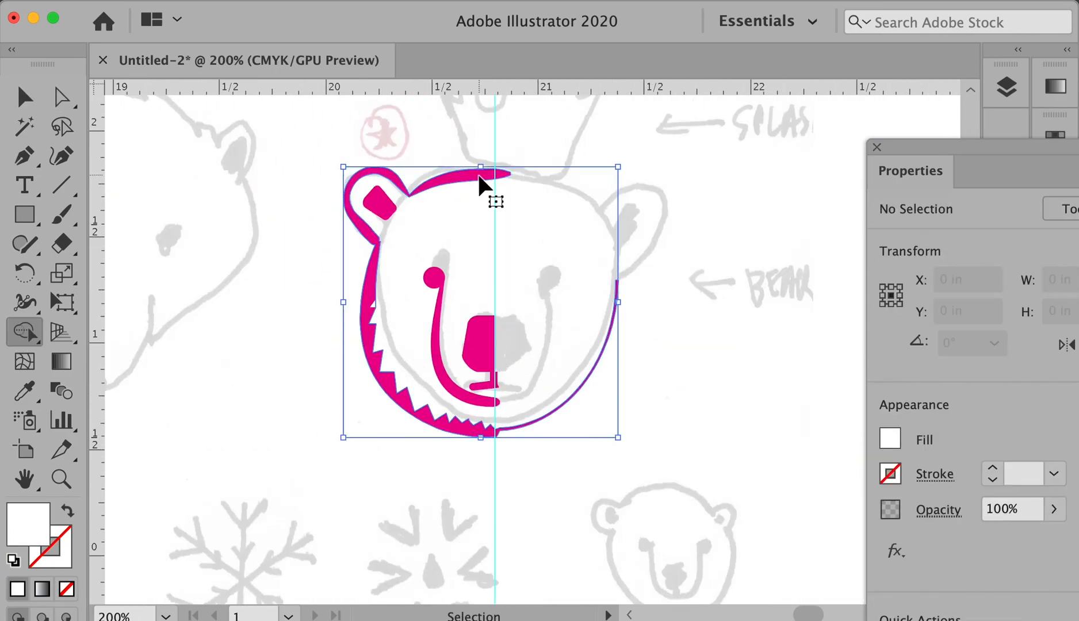
key("m")
left_click_drag(495, 128, 719, 500)
Step: Select the rectangle with the head shapes and remove everything past the centre guide using the Shape Builder
left_click_drag(488, 144, 592, 454)
left_click(591, 442, "super")
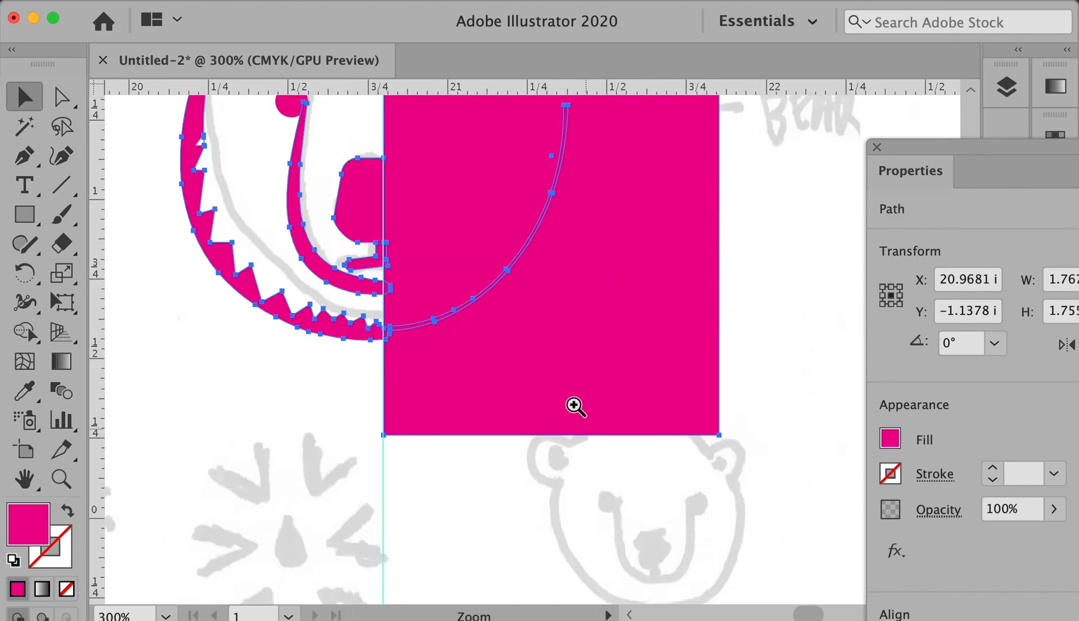
left_click_drag(575, 400, 633, 595)
key("shift+m")
left_click(457, 143, "alt")
key("super+shift+a")
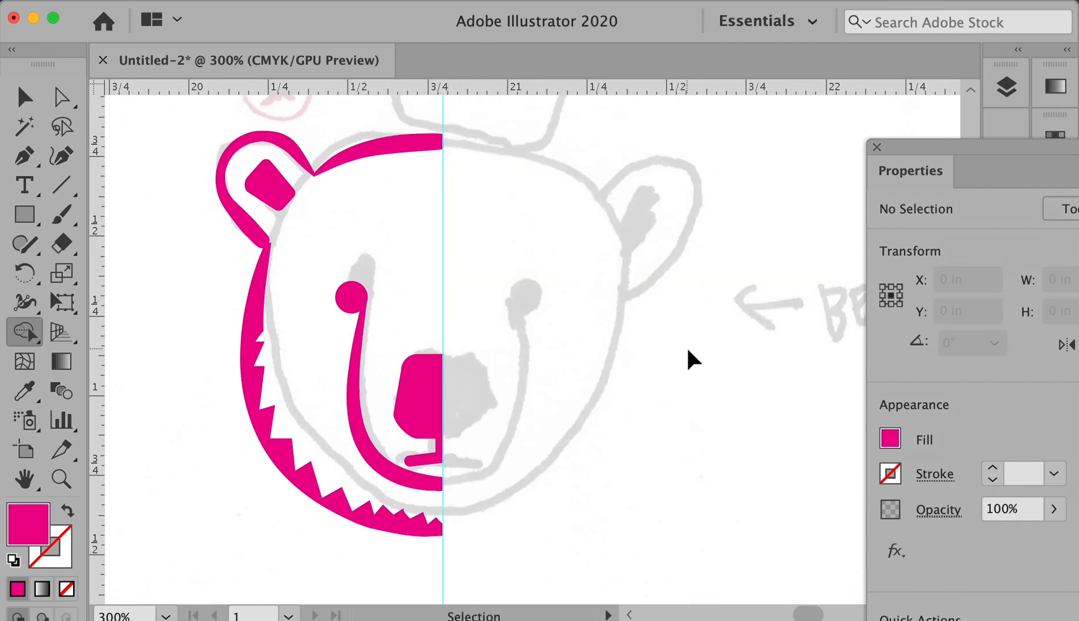
Step: Reflect a copy of the half bear head across the centre guide to complete the symmetrical face
key("super+minus")
key("v")
key("super+a")
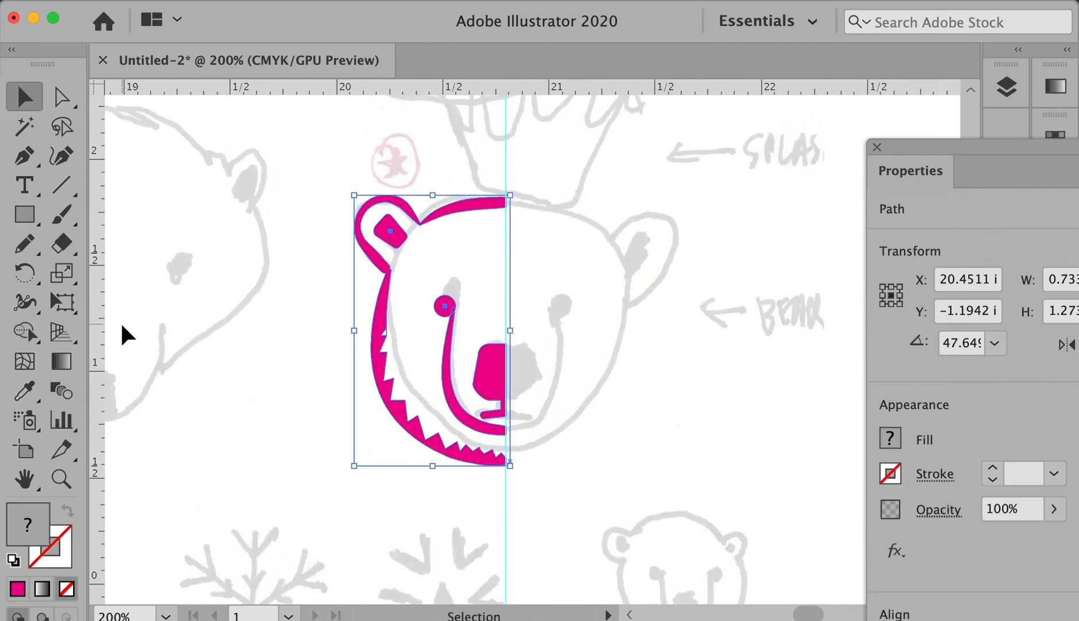
key("o")
left_click(505, 282)
left_click_drag(529, 305, 624, 391)
key("super+shift+a")
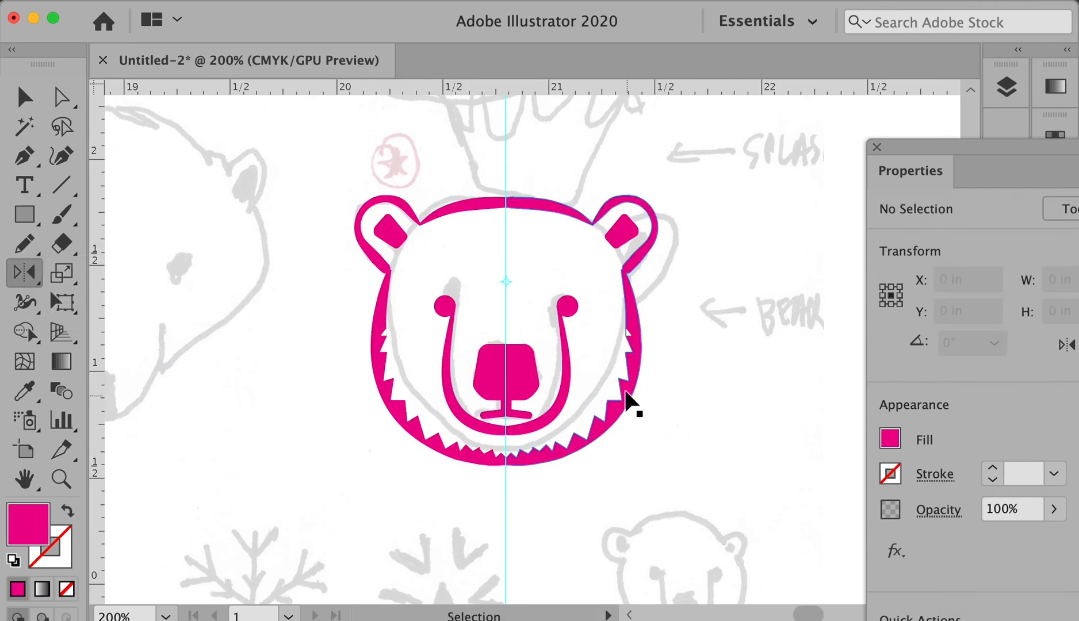
key("super+minus")
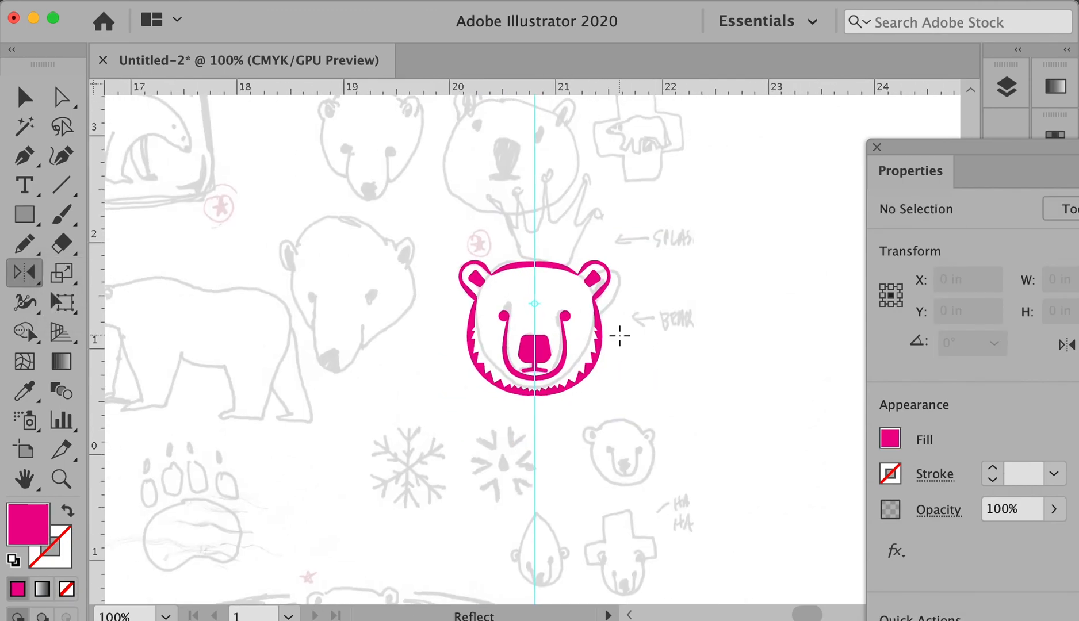
Step: Switch to the Chrome browser, search Google Images for "water splash" and copy the transparent vector crown-shaped splash picture
key("super+Tab")
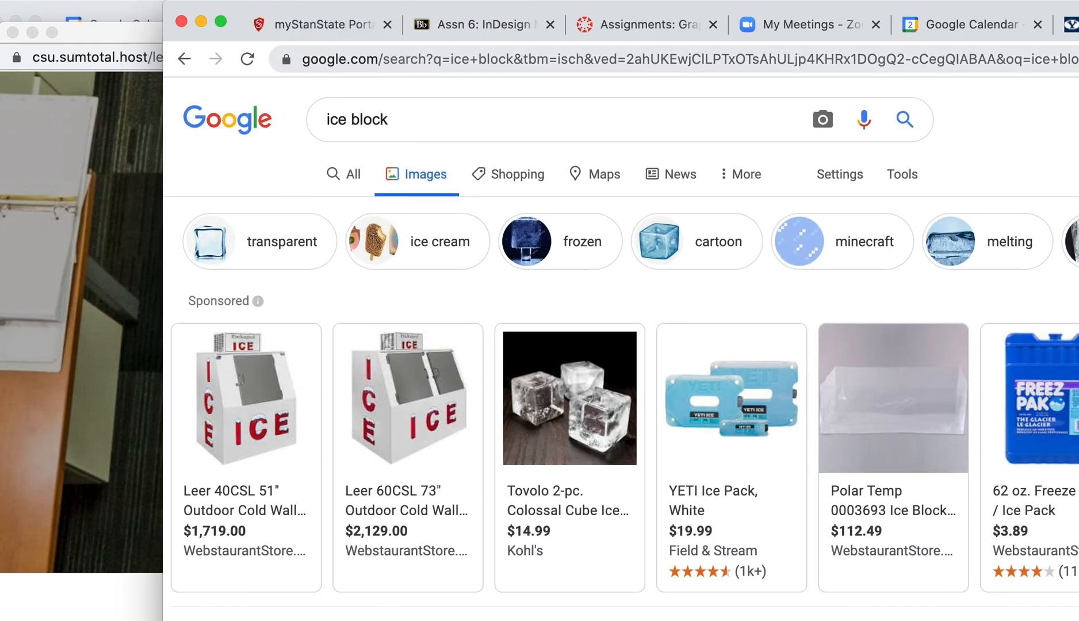
key("super+t")
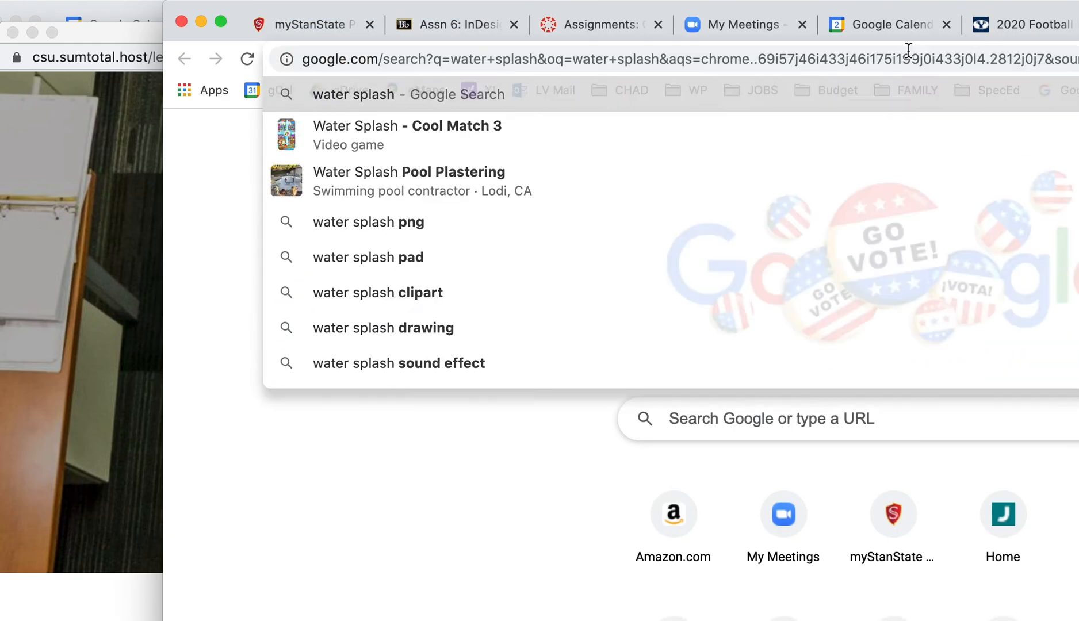
key("Return")
left_click(438, 179)
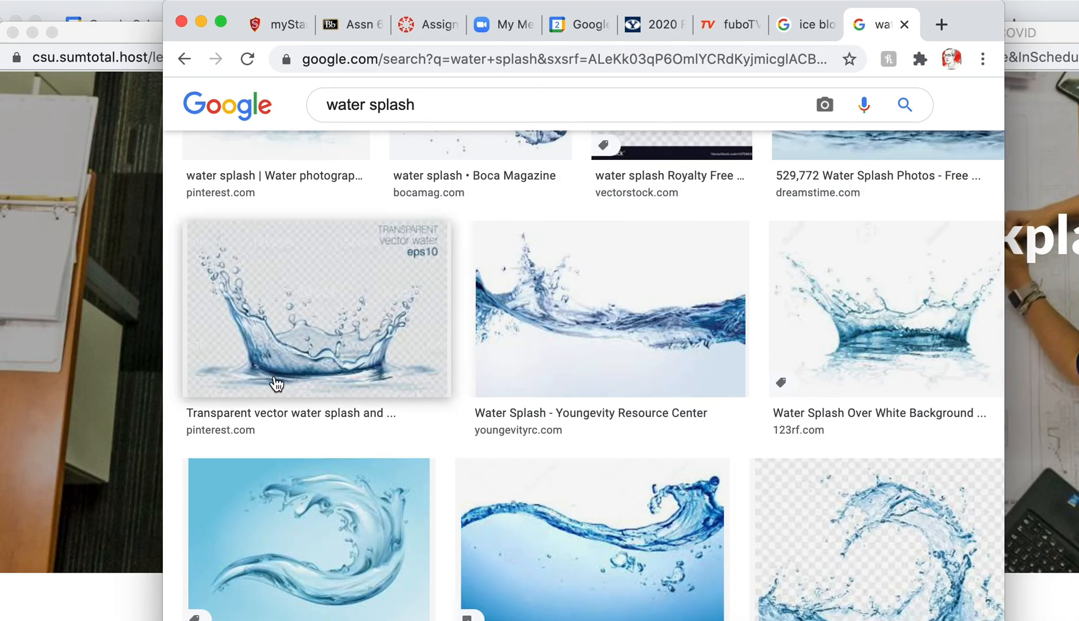
left_click(273, 378)
right_click(750, 368)
left_click(778, 529)
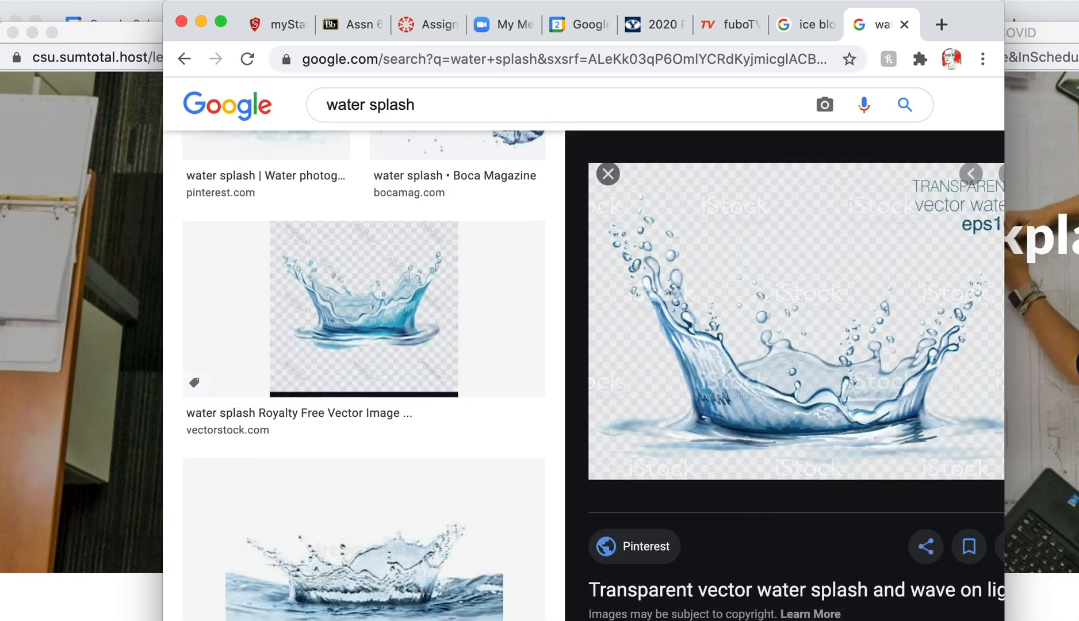
Step: Return to Illustrator, paste the water splash picture and place it to the right of the sketches and bear head
key("super+Tab")
scroll(577, 413, "right", 8)
scroll(577, 413, "up", 3)
key("super+v")
key("v")
key("super+minus")
key("super+minus")
key("super+minus")
key("super+minus")
left_click_drag(576, 362, 468, 283)
left_click_drag(393, 227, 530, 302)
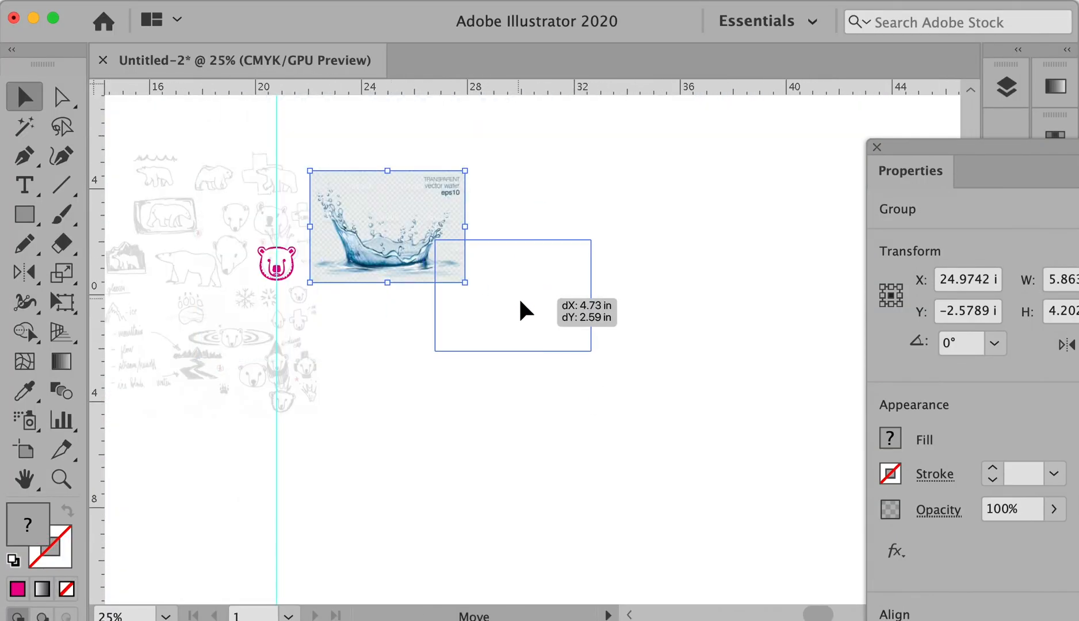
key("super+equal")
key("super+equal")
key("super+equal")
key("super+equal")
left_click_drag(619, 432, 640, 473)
key("super+shift+a")
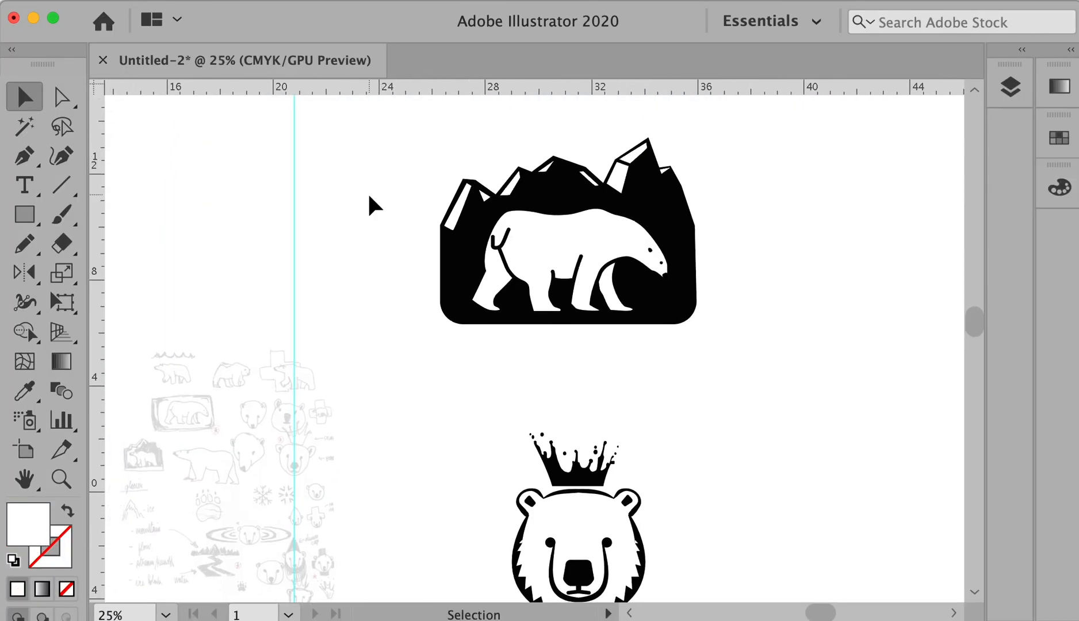
Step: Examine the original sketch page with the polar bear, paw and mountain ideas left of the artboard
scroll(369, 197, "left", 15)
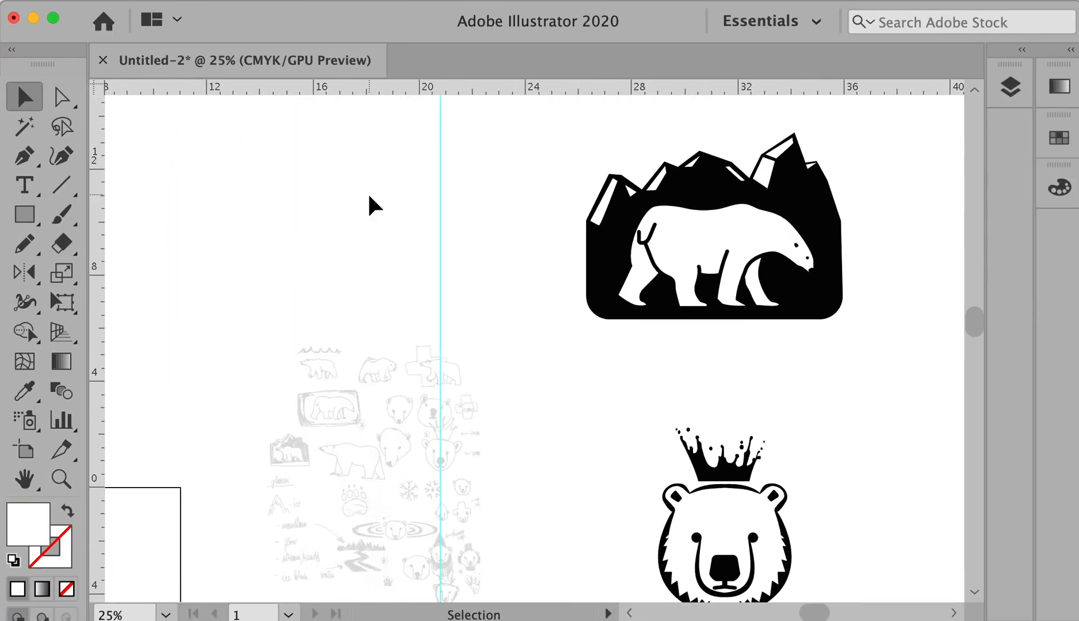
scroll(369, 196, "down", 4)
scroll(368, 197, "left", 5)
key("super+space")
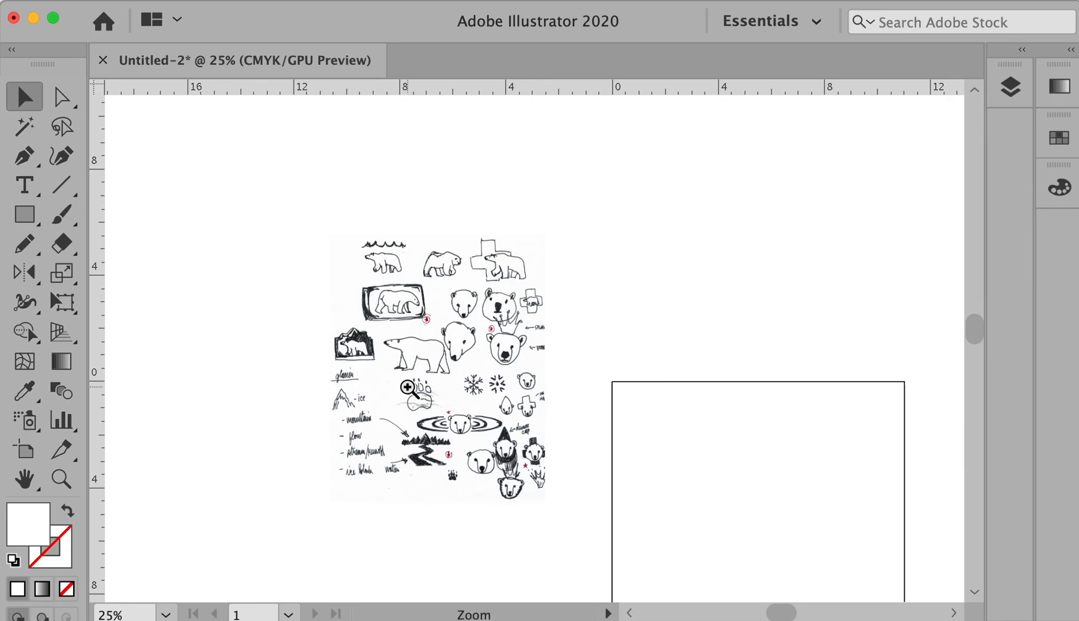
double_click(414, 391)
mouse_move(731, 318)
left_mouse_down()
mouse_move(298, 473)
mouse_move(383, 490)
left_mouse_up()
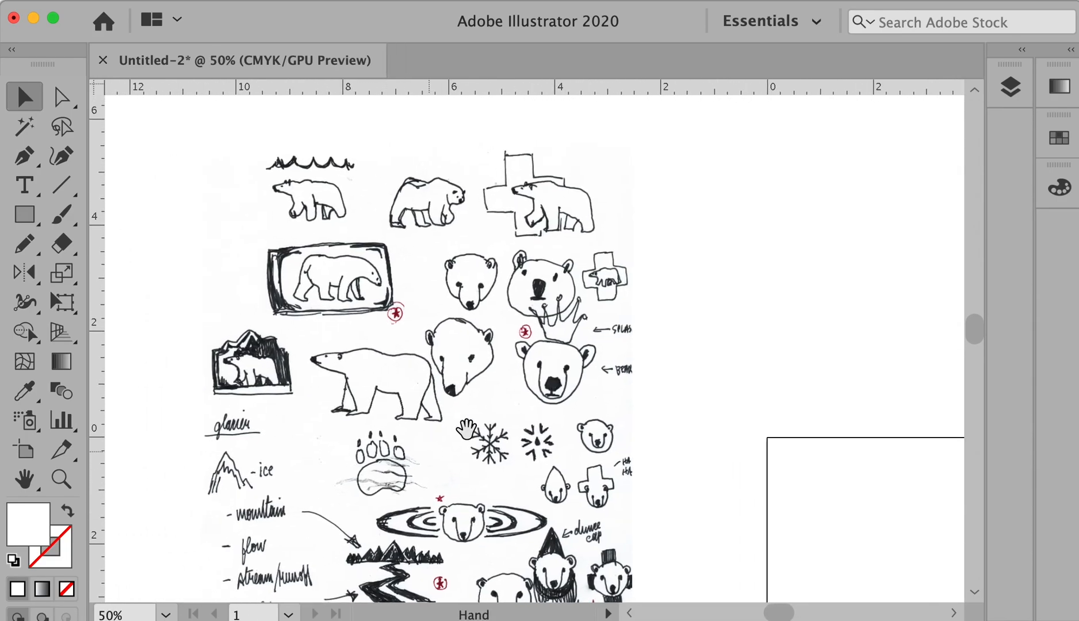
Step: Review the three finished black logos: the walking bear with mountains, the crowned bear head and the mountain river
scroll(655, 304, "right", 20)
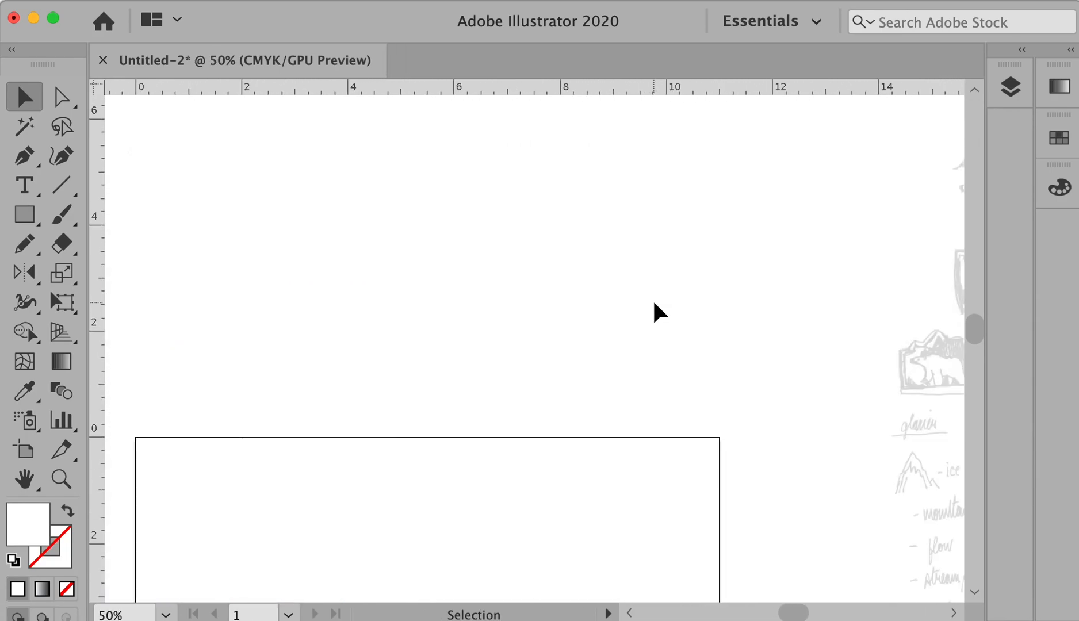
scroll(655, 303, "right", 20)
scroll(655, 304, "up", 8)
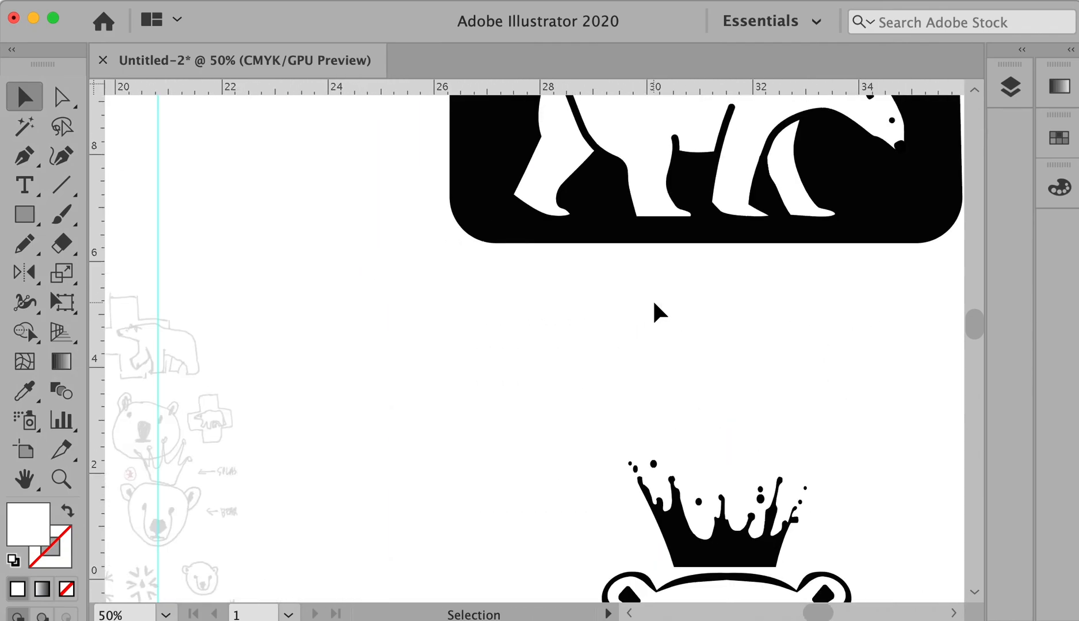
scroll(654, 303, "up", 5)
scroll(655, 303, "right", 2)
left_click(655, 303, "alt+super")
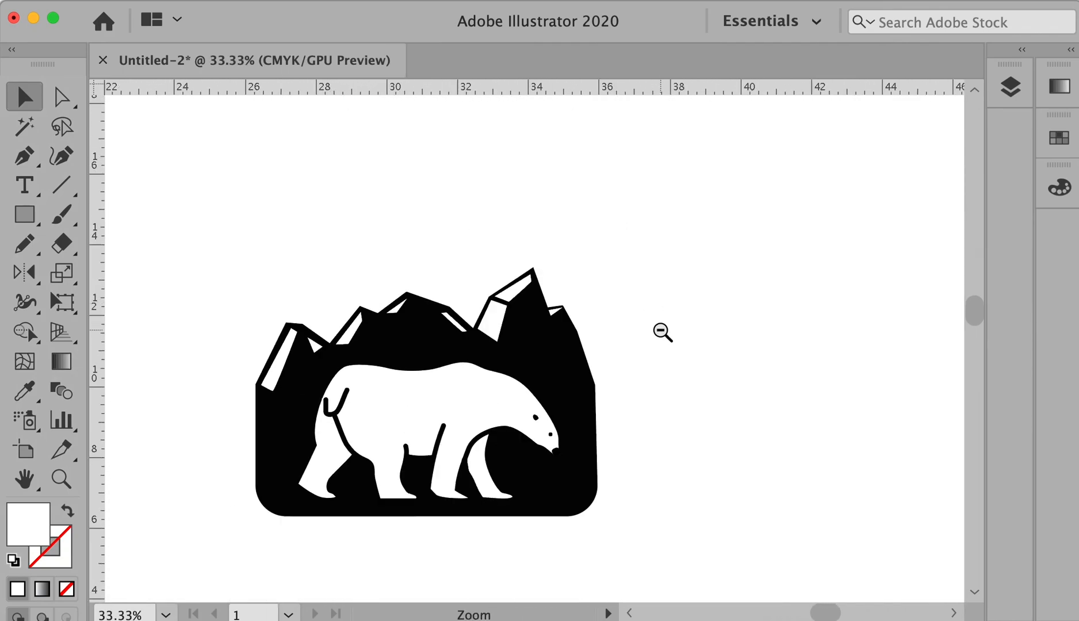
left_click_drag(515, 415, 634, 348)
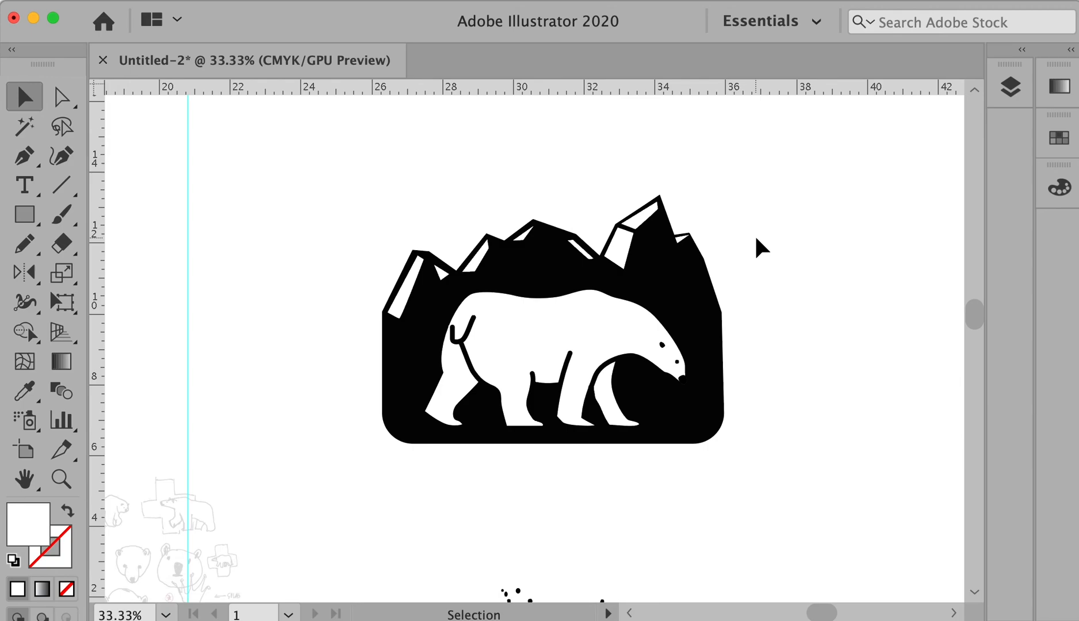
scroll(757, 362, "down", 5)
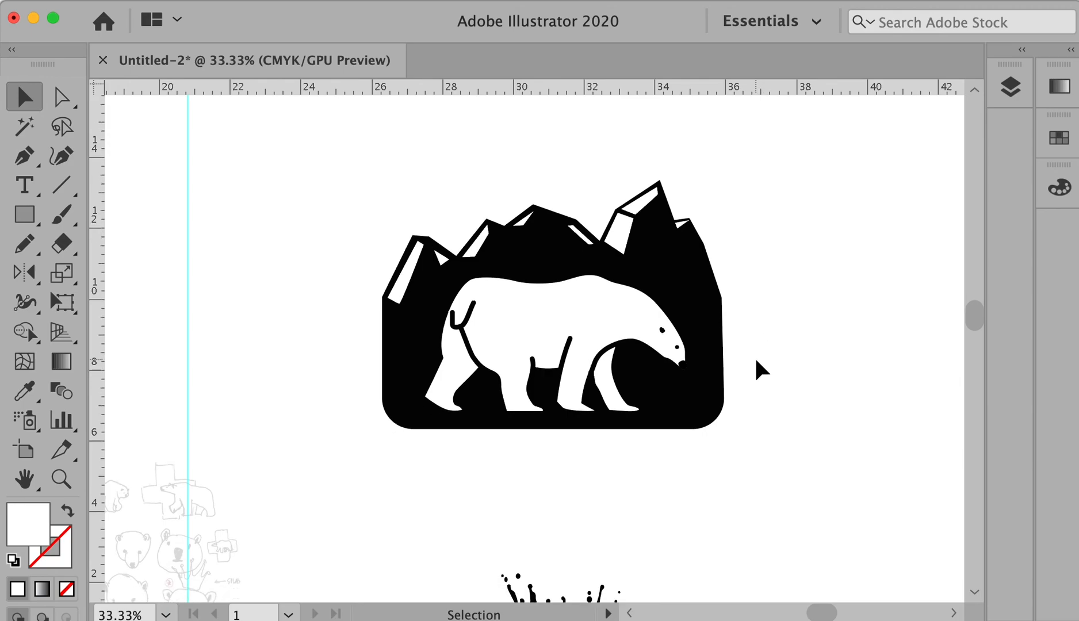
scroll(757, 361, "down", 2)
scroll(757, 361, "left", 1)
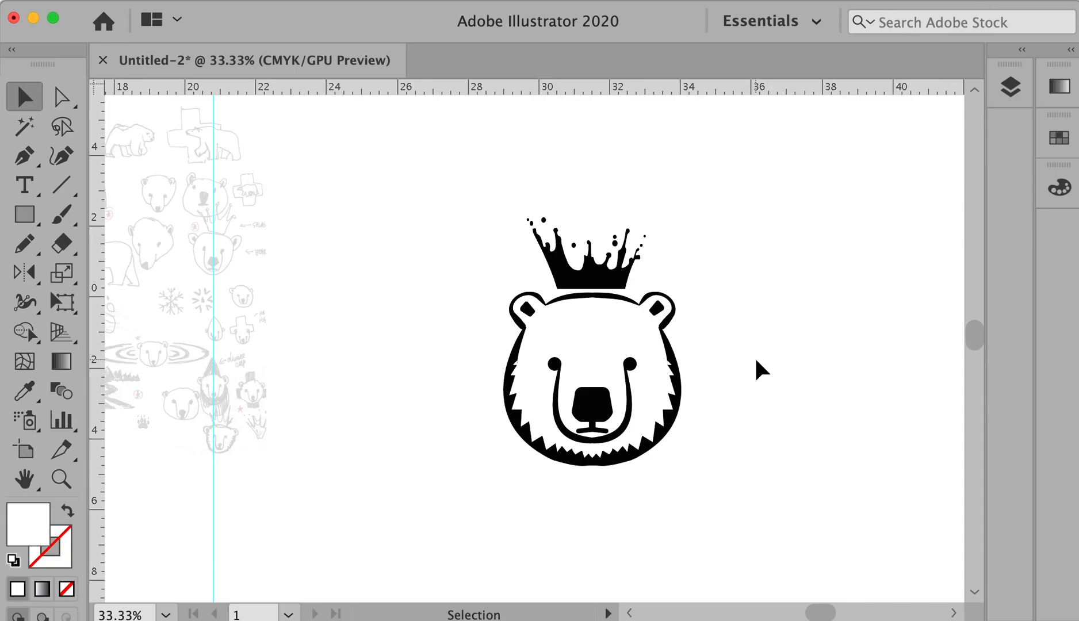
scroll(756, 361, "down", 6)
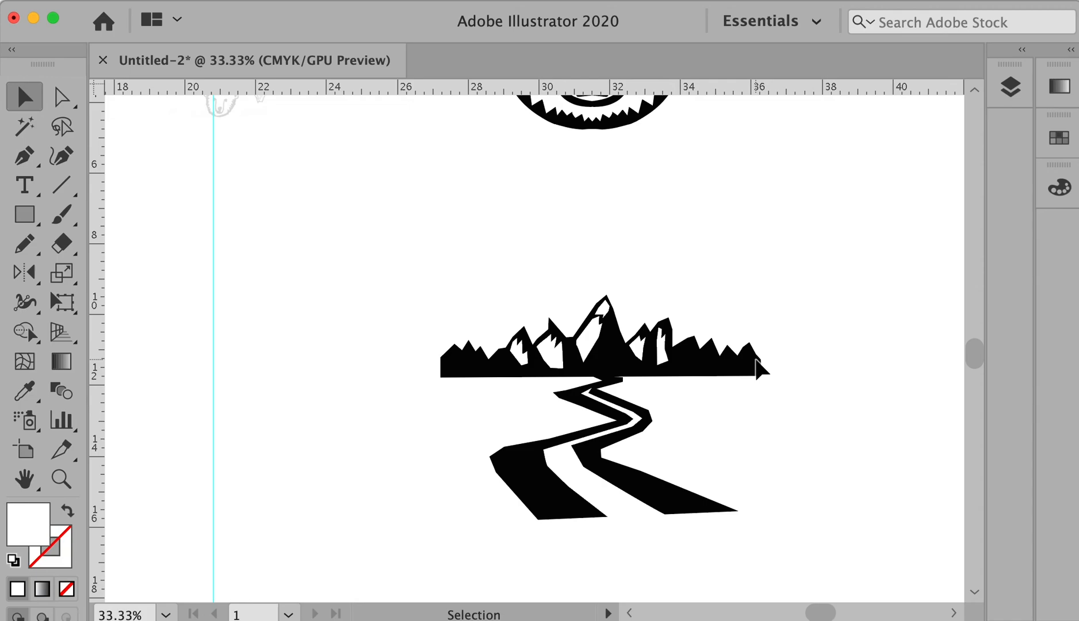
scroll(757, 363, "up", 10)
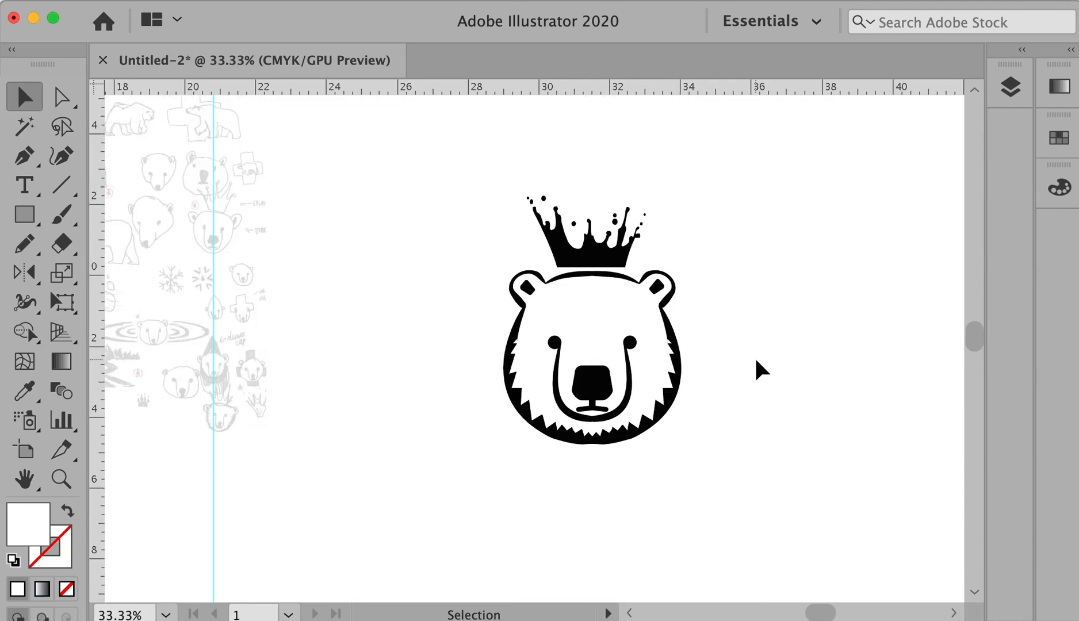
scroll(756, 363, "right", 1)
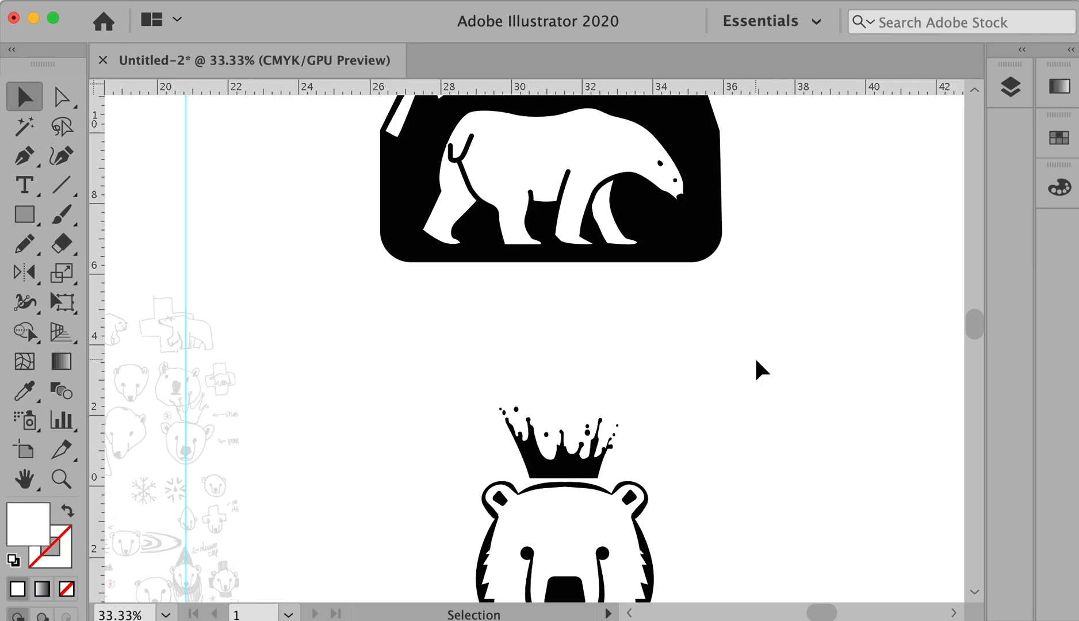
Step: Duplicate the walking bear logo twice in the empty area to the right, one copy below the other
left_click(756, 362, "alt+super")
left_click(756, 361, "alt+super")
left_click(756, 362, "alt+super")
left_click_drag(726, 375, 789, 347)
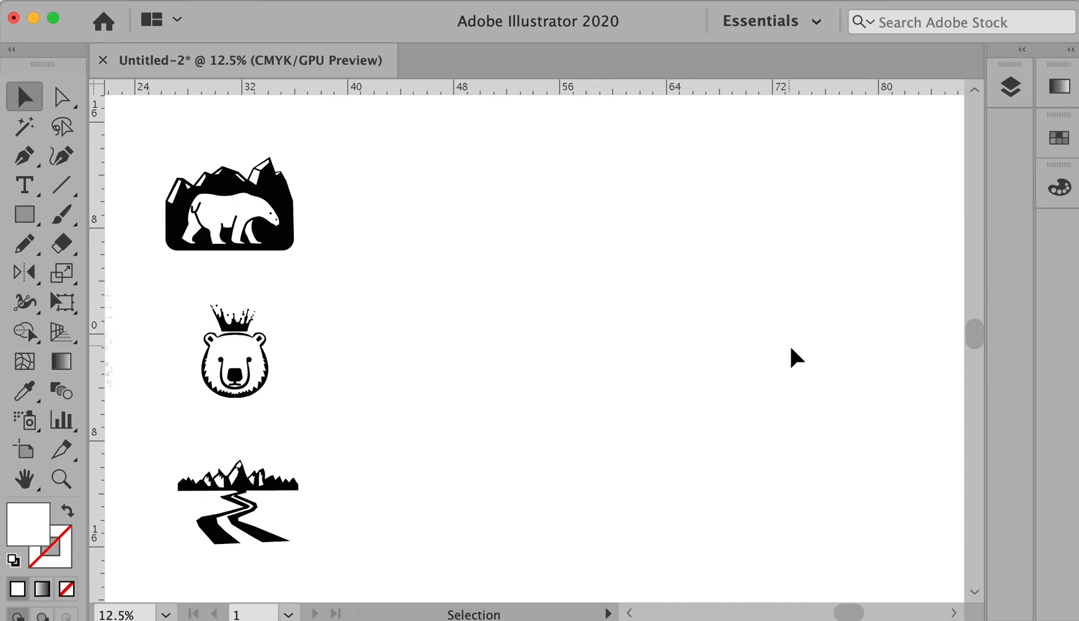
left_click_drag(149, 139, 405, 282)
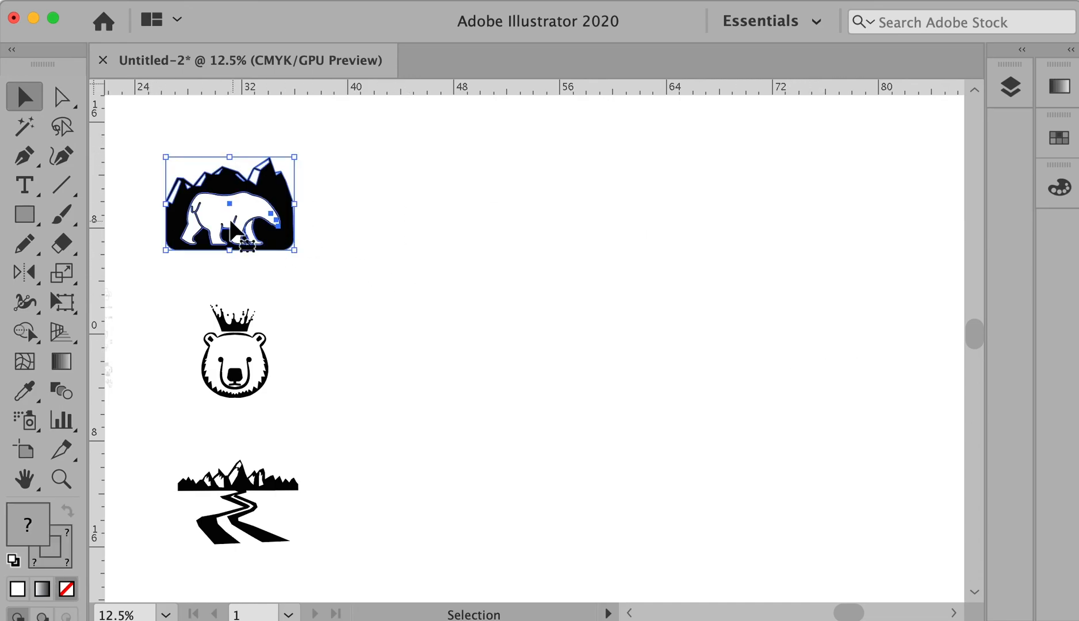
left_click_drag(245, 224, 668, 449)
left_click_drag(713, 326, 602, 329)
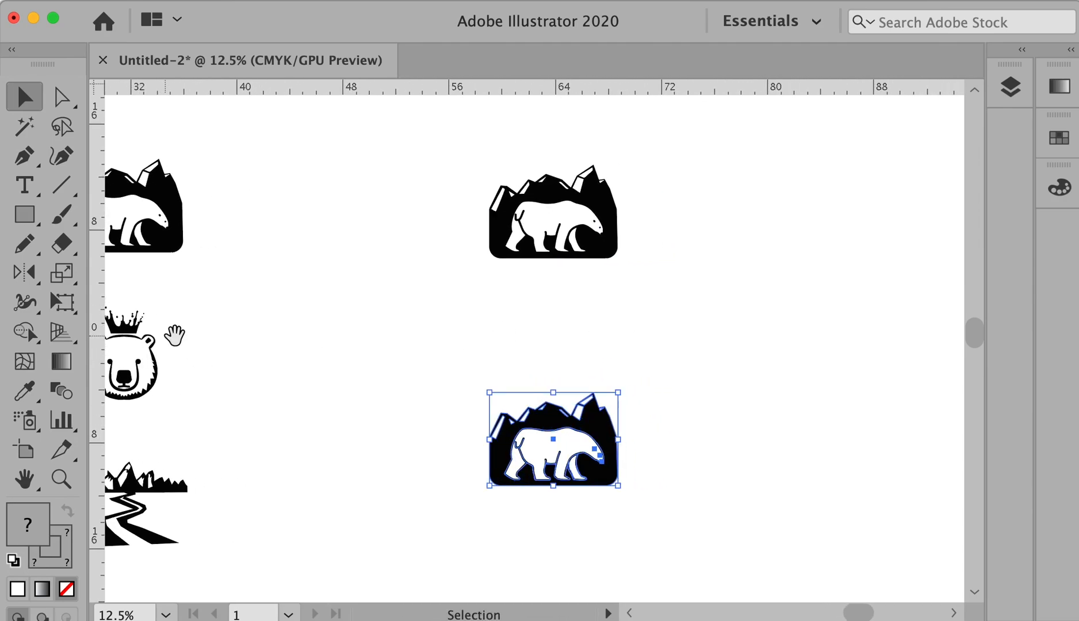
left_click_drag(174, 335, 283, 337)
left_click(214, 369)
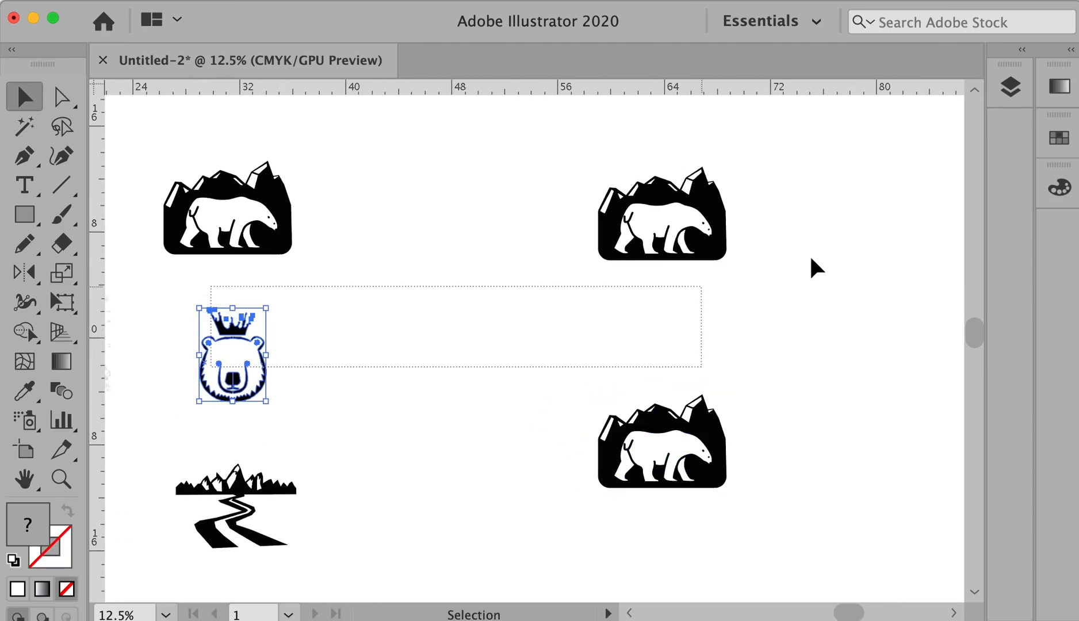
left_click(171, 306)
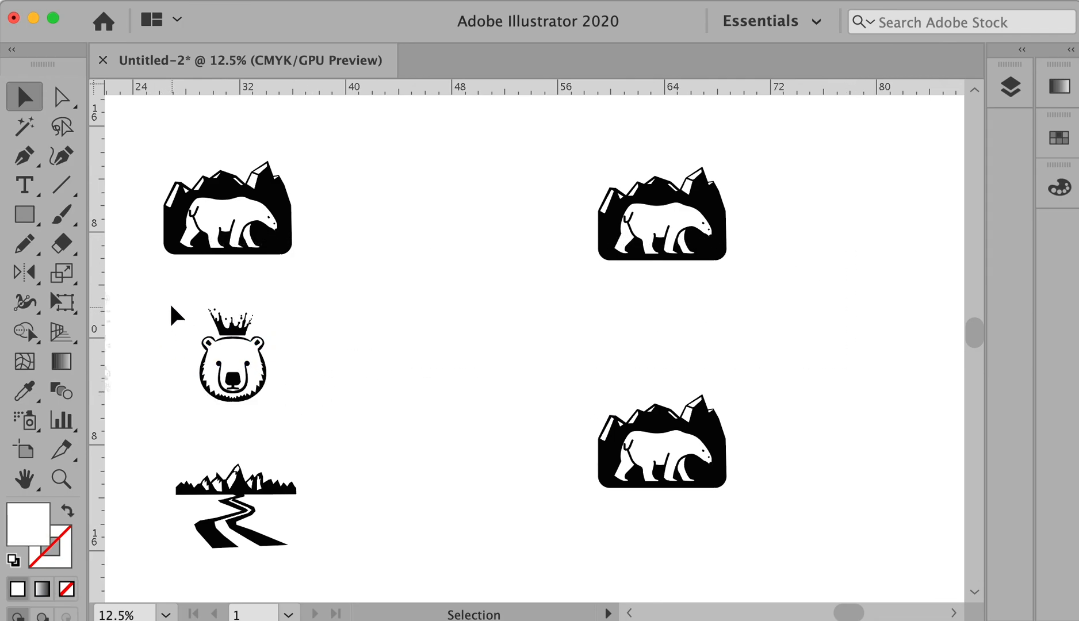
left_click_drag(372, 461, 372, 461)
left_click_drag(237, 385, 903, 222)
key("super+z")
left_click(370, 287)
Step: Duplicate the crowned bear head logo twice, placing one copy beside each walking bear copy
left_click_drag(161, 305, 358, 432)
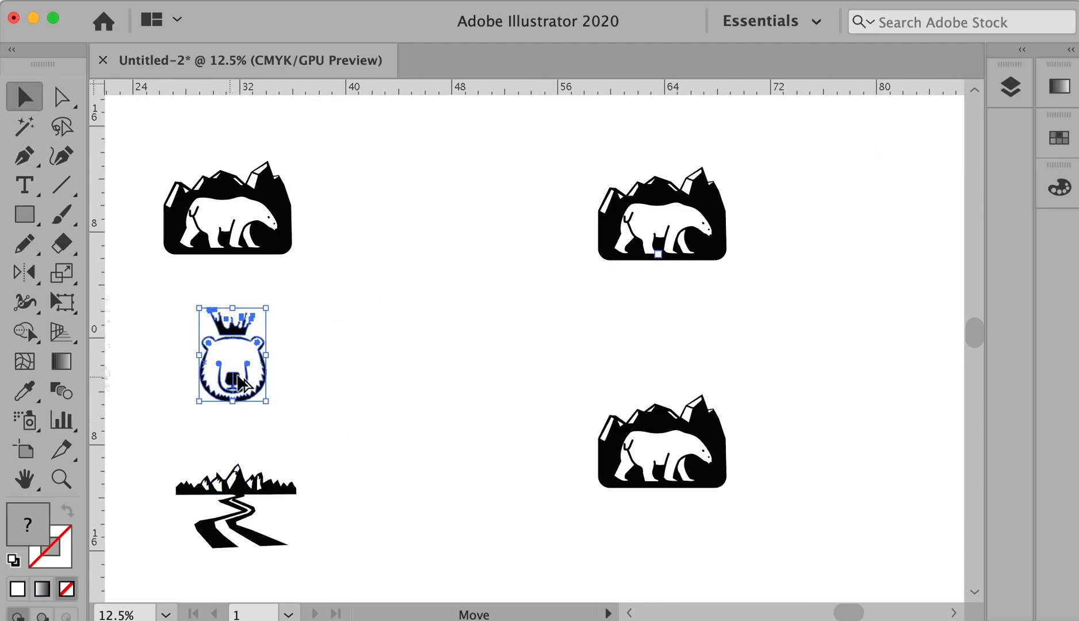
left_click_drag(242, 384, 923, 239)
left_click_drag(923, 239, 541, 461)
Step: Copy the mountain and river logo and place two pasted copies beside the crowned bear copies, one in each row
left_click_drag(401, 382, 1007, 380)
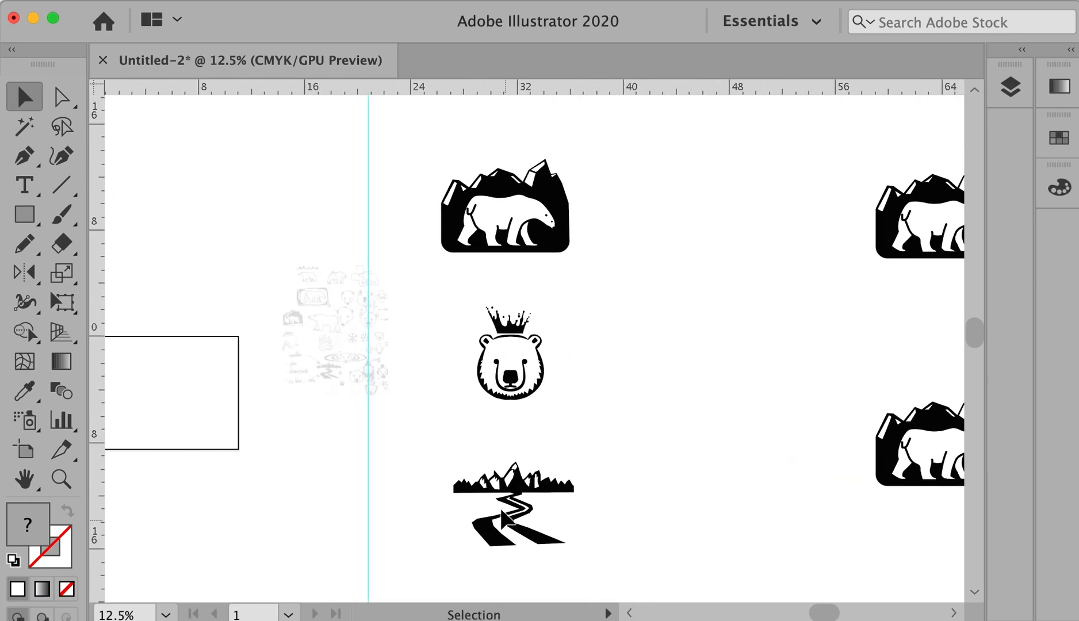
scroll(650, 613, "down", 3)
key("super+c")
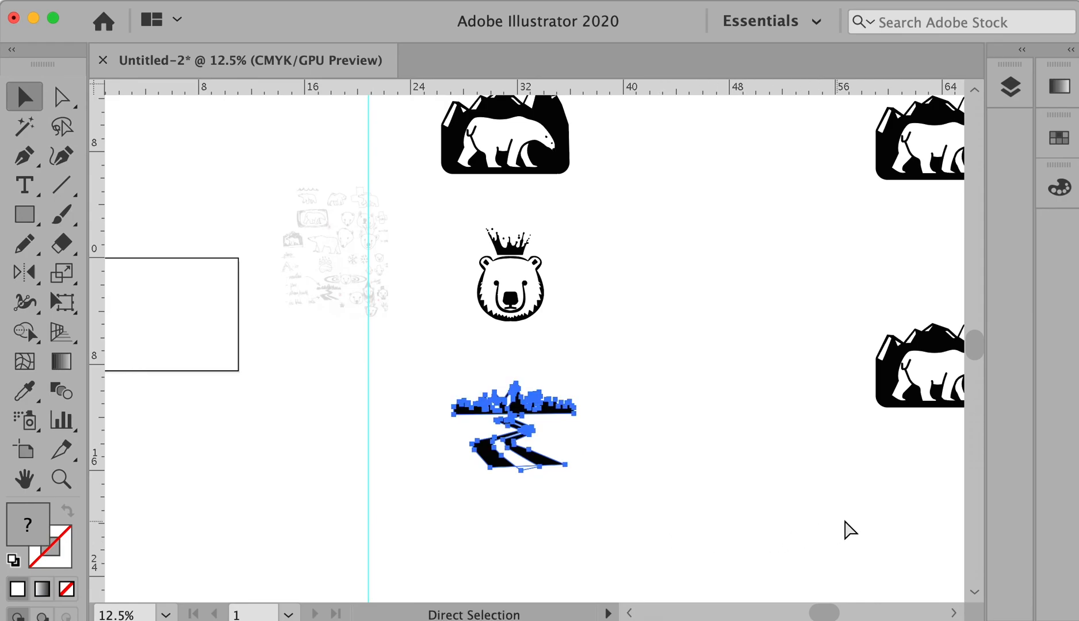
key("space")
left_click_drag(908, 292, 643, 373)
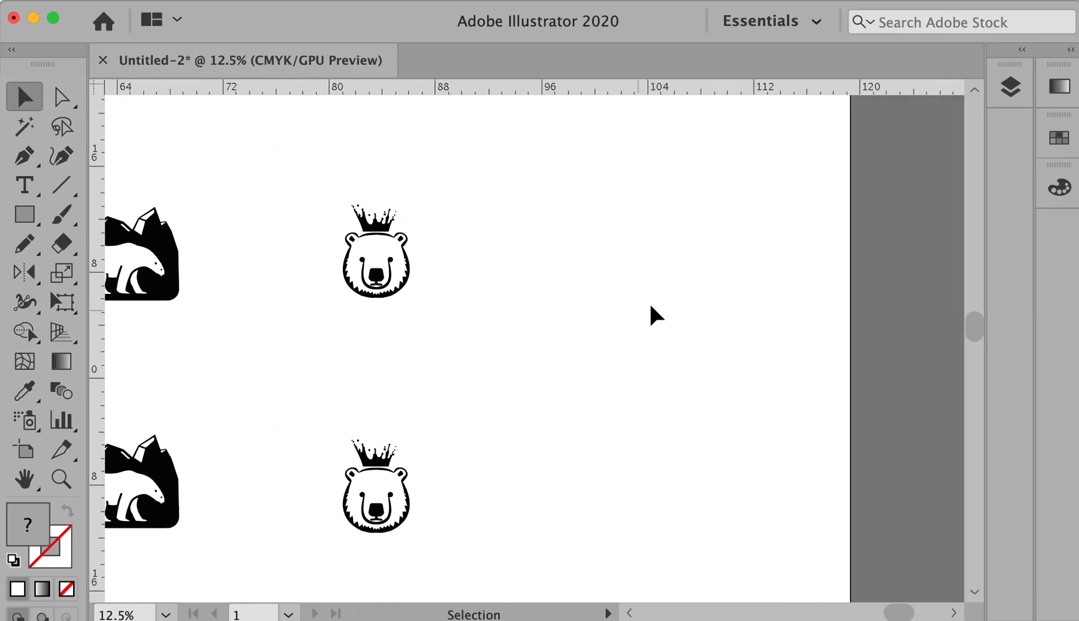
key("super+v")
left_click_drag(558, 328, 631, 460)
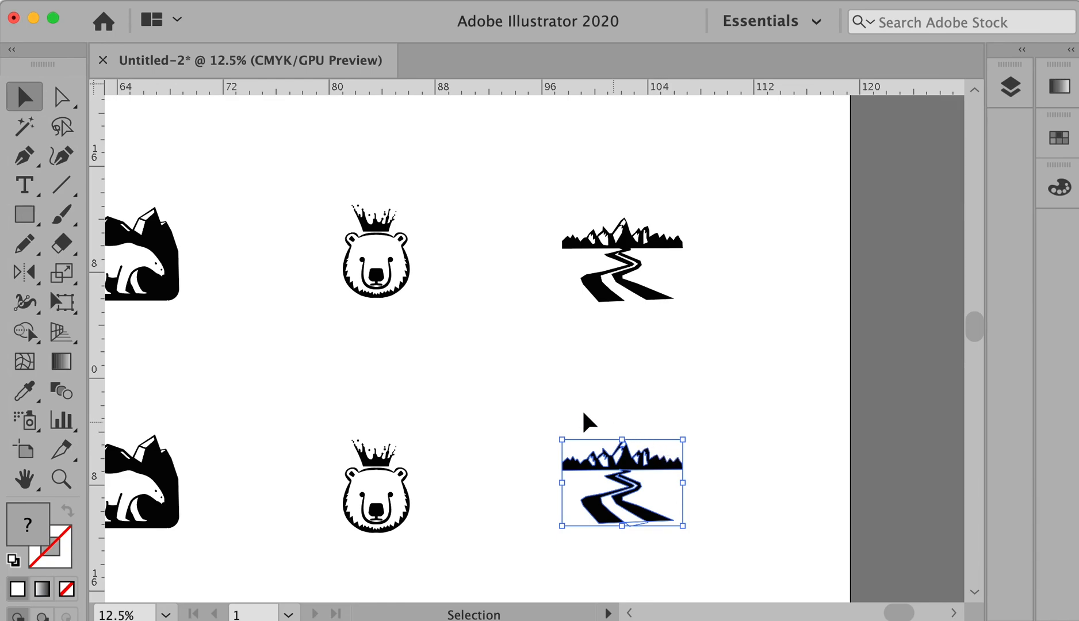
key("space")
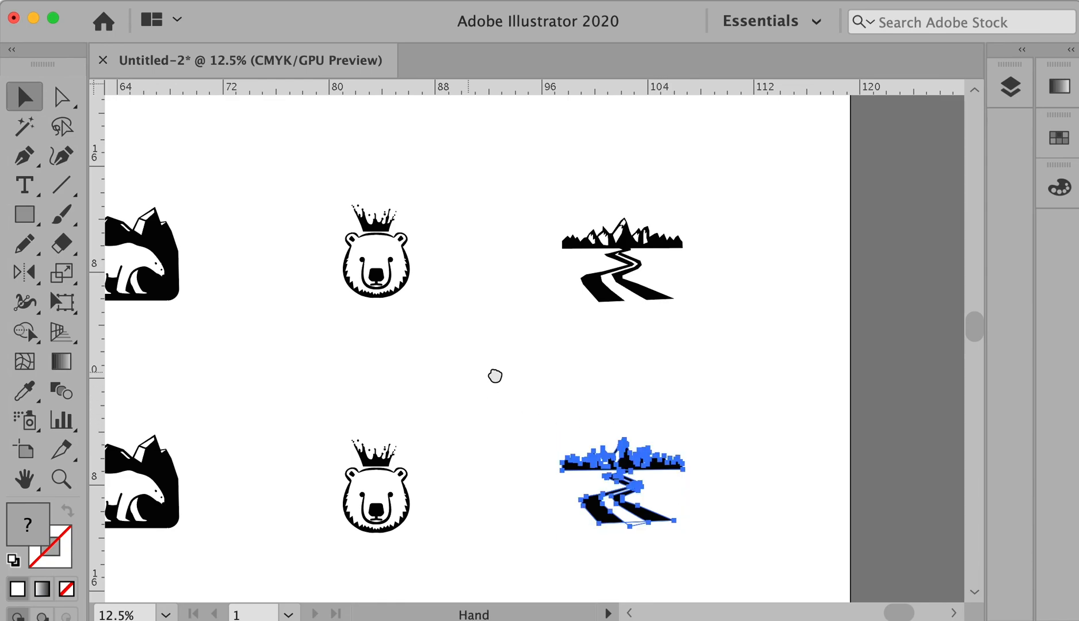
Step: Draw a new artboard around the upper walking bear copy and reduce it to a smaller portrait page overlapping the logo
left_click_drag(494, 376, 754, 382)
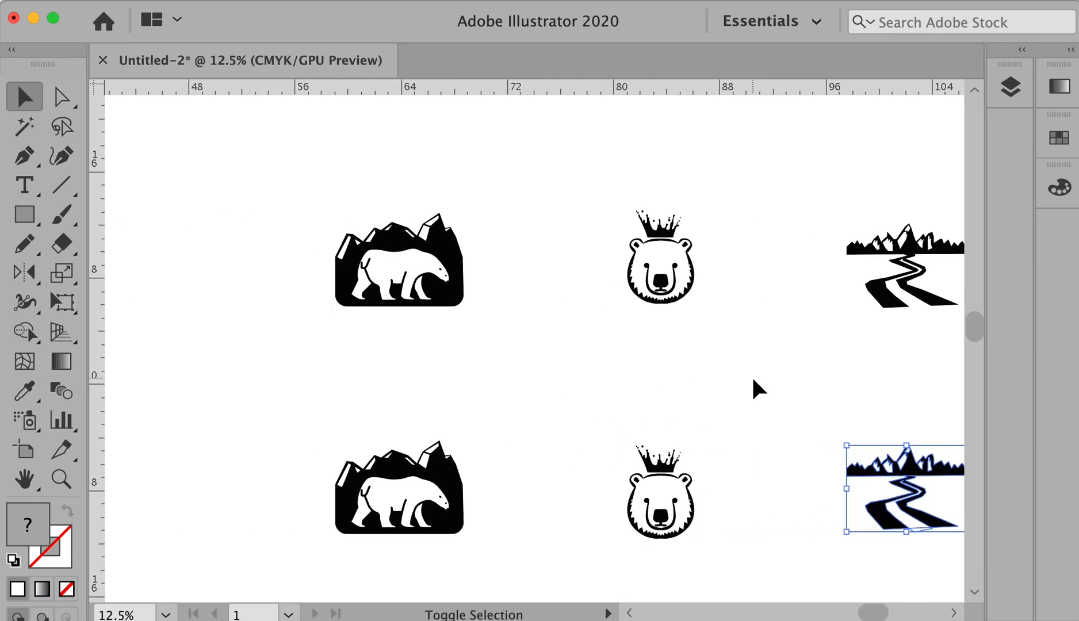
key("shift+o")
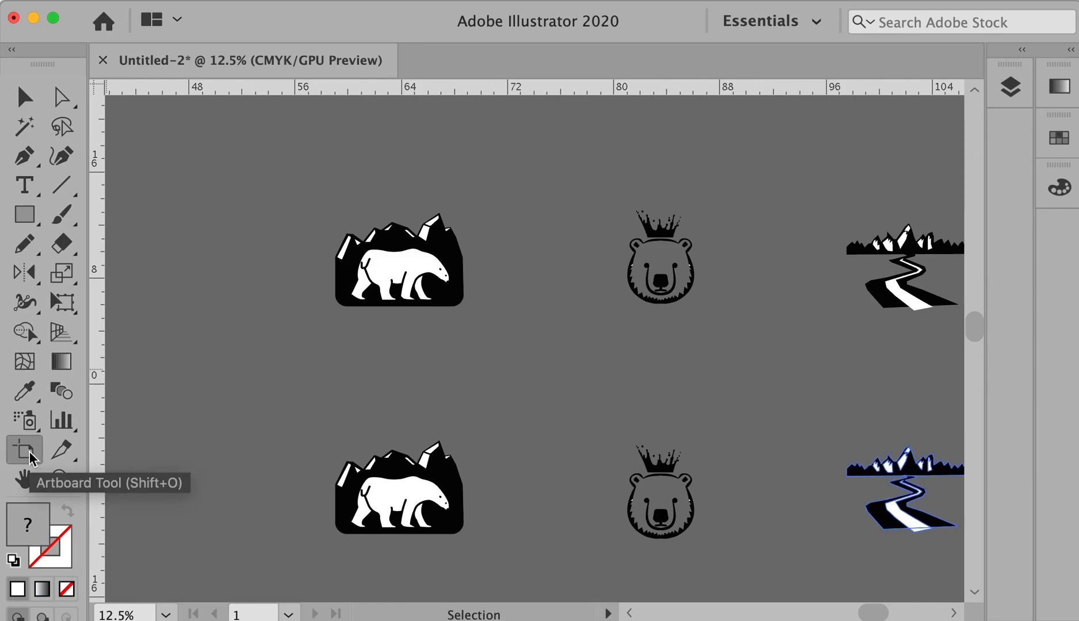
left_click(30, 455)
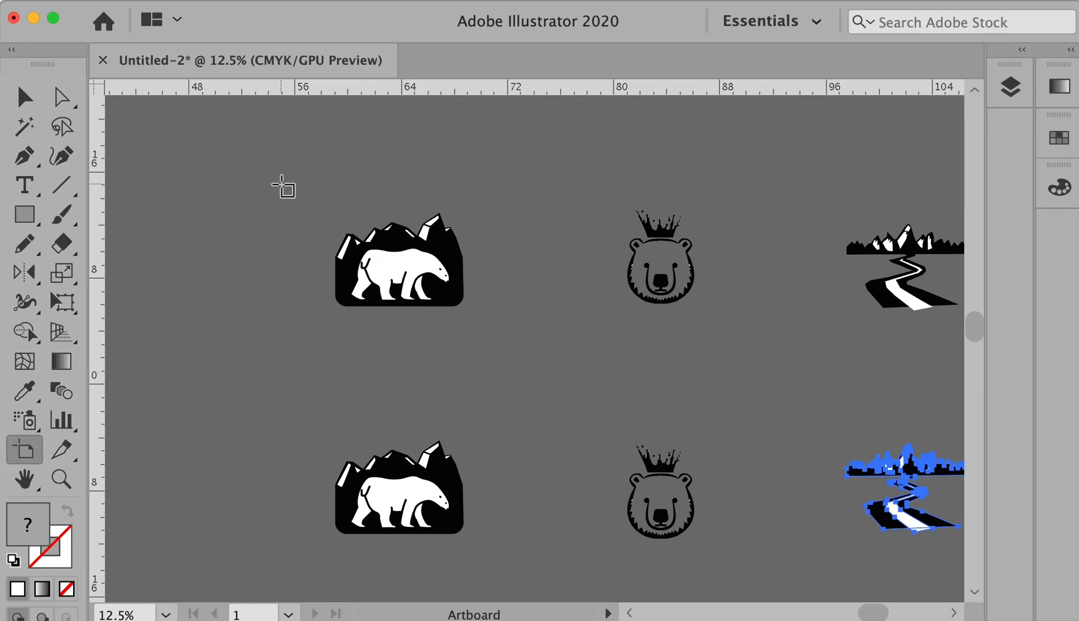
left_click_drag(280, 183, 511, 471)
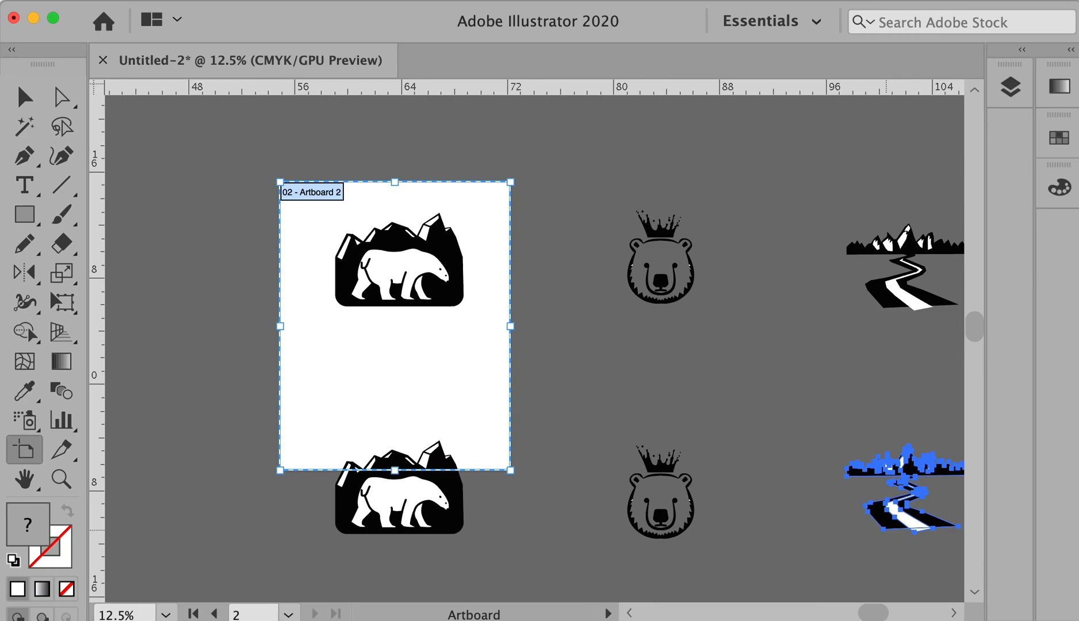
key("Tab")
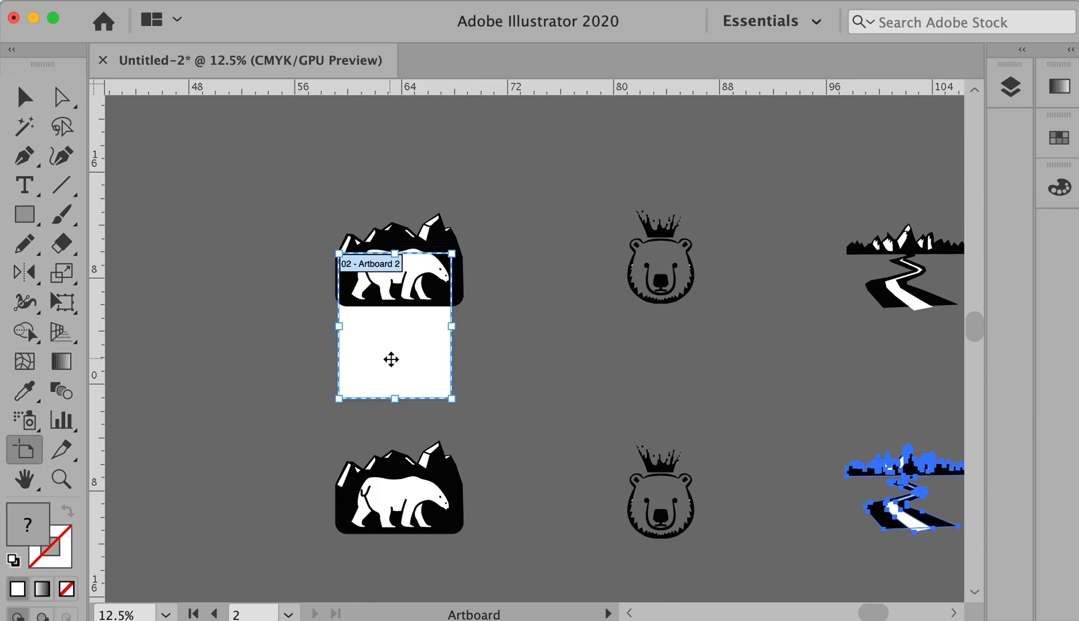
left_click_drag(391, 360, 654, 361)
key("super+z")
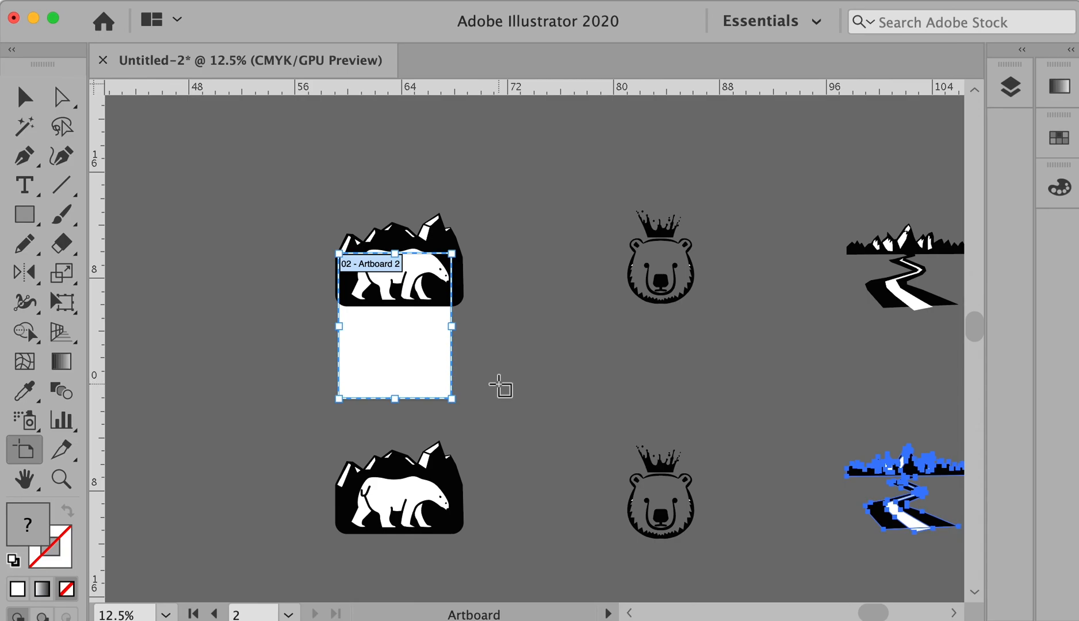
key("Escape")
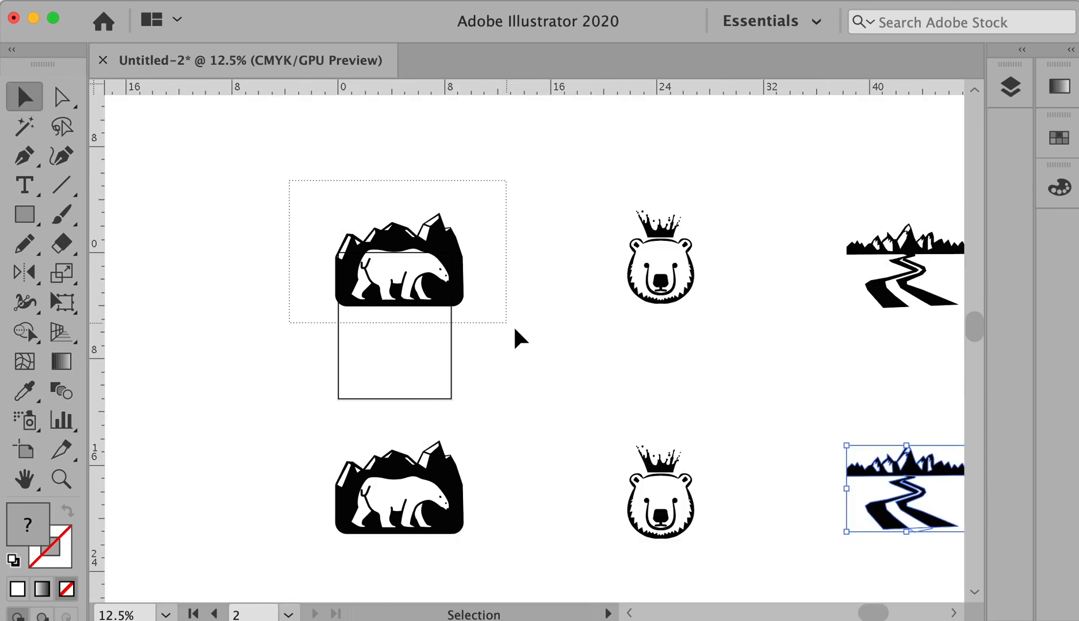
Step: Move the upper walking bear copy straight up until it clears the new artboard
left_click(458, 301)
left_click_drag(459, 302, 456, 199)
left_click(461, 339)
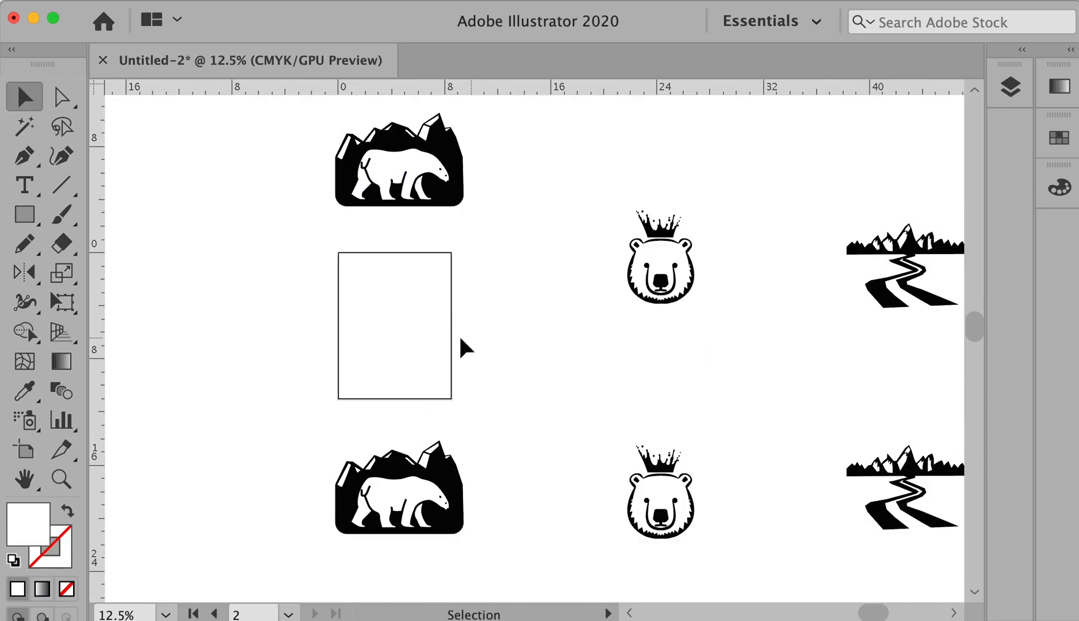
Step: Duplicate the small portrait artboard twice to form a horizontal row of three
left_click_drag(460, 339, 638, 413)
key("shift+o")
key("v")
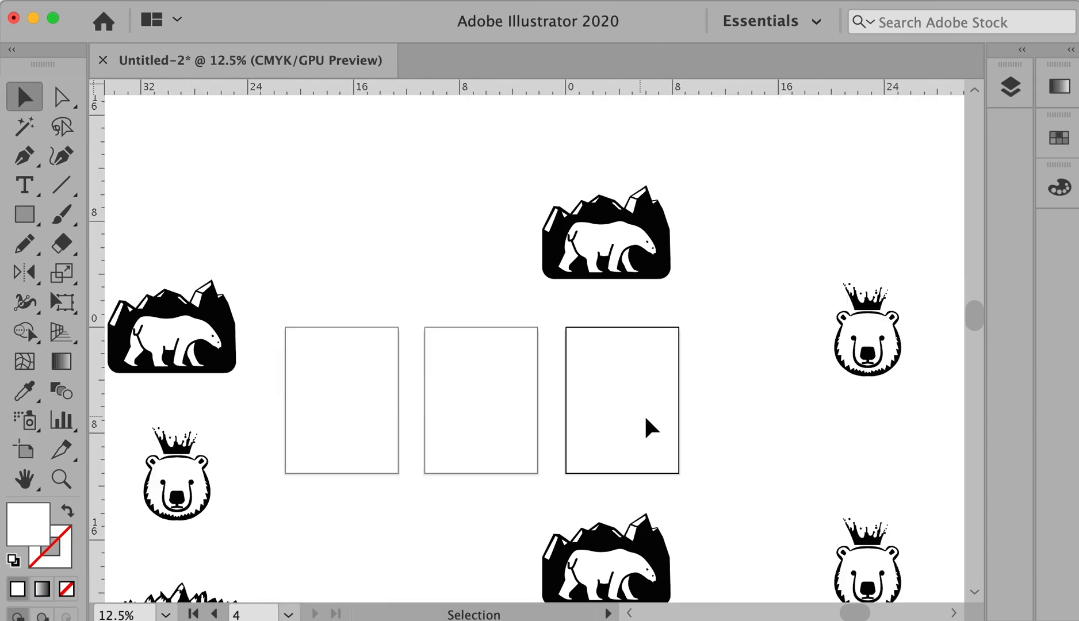
Step: Place two scaled-down walking bear logos on the first small artboard, one above the other
left_click_drag(588, 299, 387, 393)
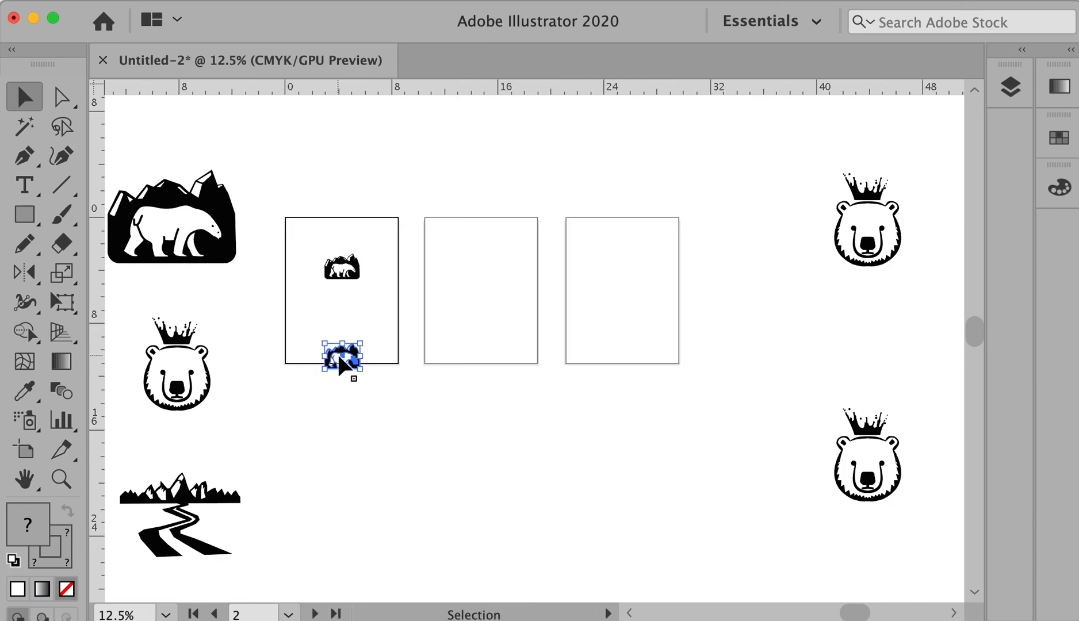
mouse_move(339, 352)
left_mouse_down()
mouse_move(337, 316)
mouse_move(380, 291)
left_mouse_up()
left_click(383, 380)
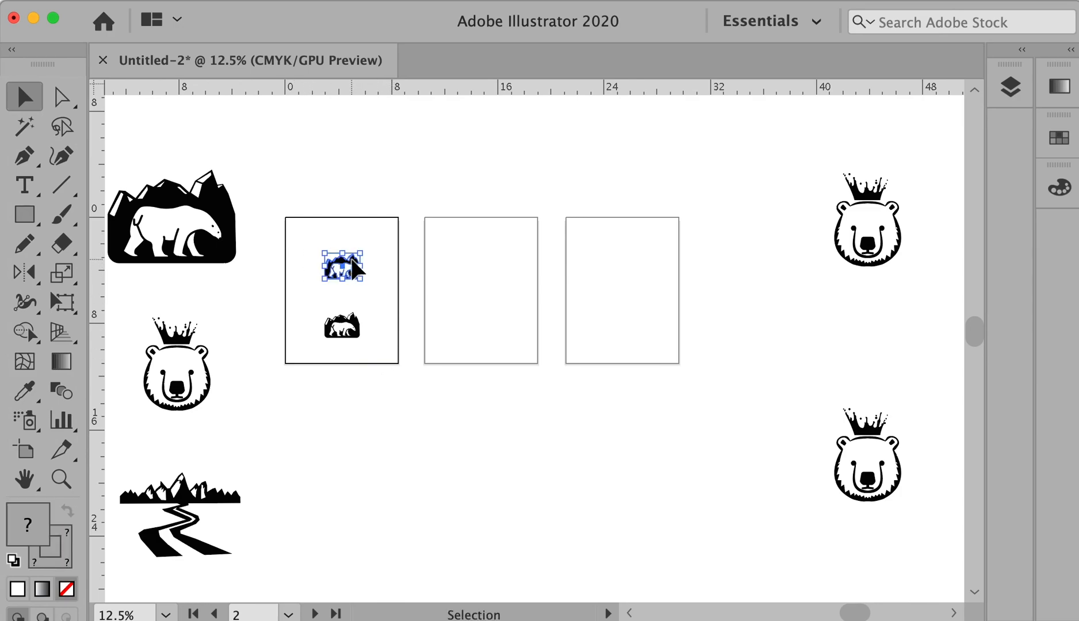
left_click(438, 288)
Step: Scale down a crowned bear head logo in the middle artboard and duplicate it directly below
key("space")
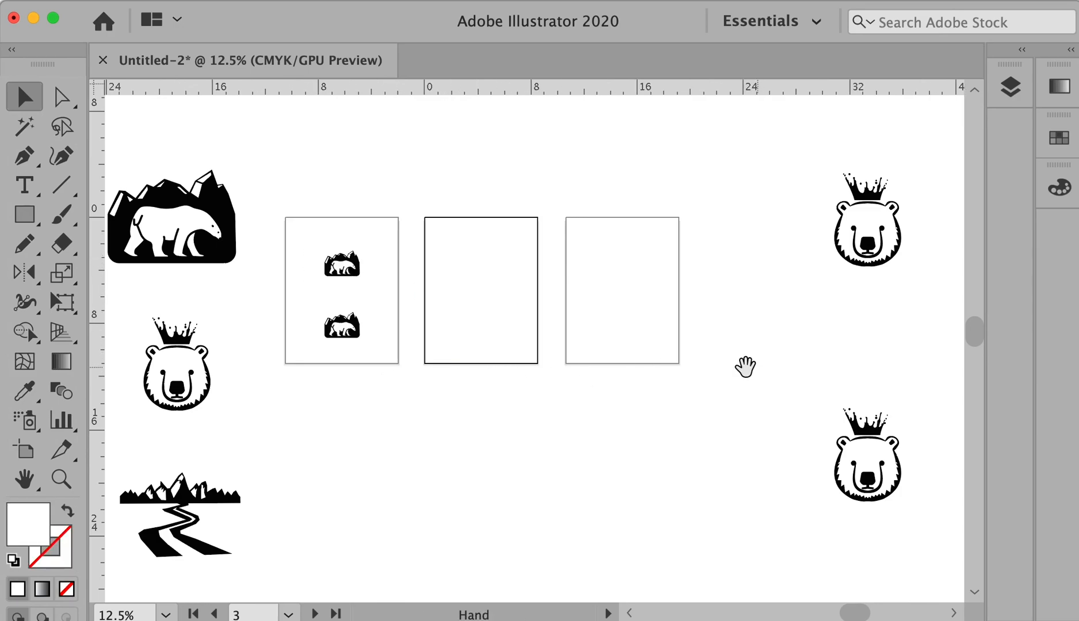
left_click_drag(907, 268, 499, 310)
key("super+space")
left_click_drag(255, 185, 633, 474)
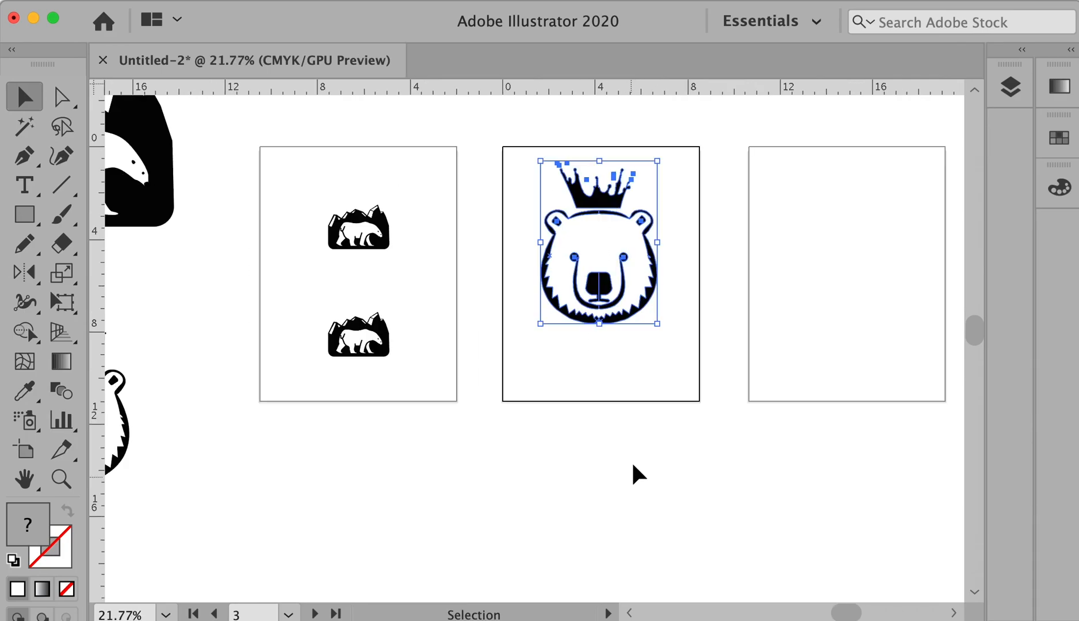
left_click_drag(656, 323, 626, 281)
left_click(668, 266)
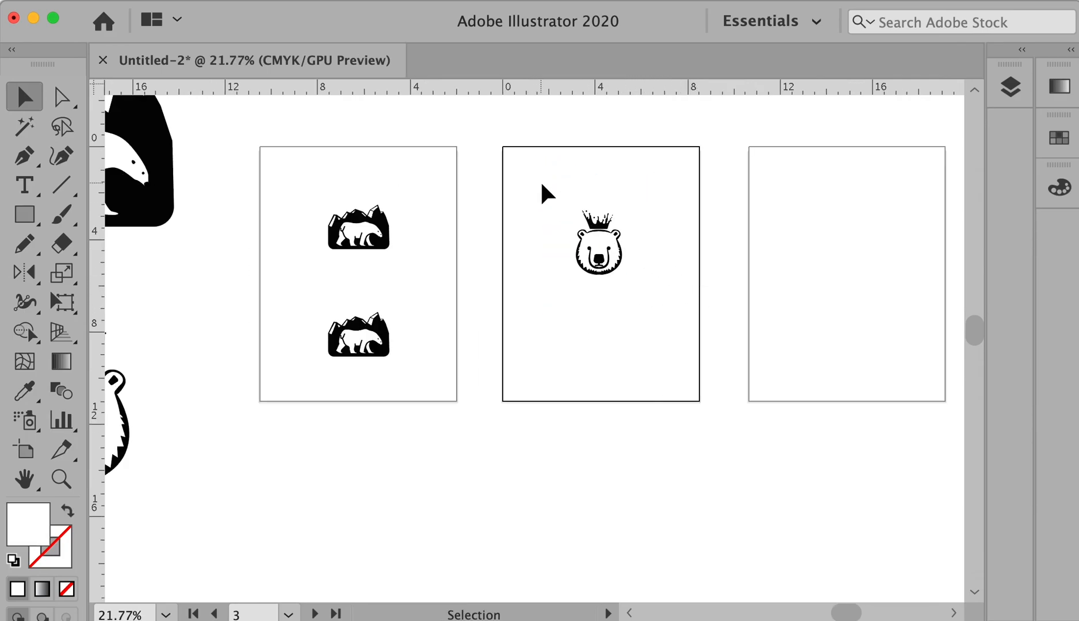
left_click_drag(542, 184, 617, 351)
left_click(704, 397)
Step: Paste the upper mountain and river logo beside the crowned bears, near the third small artboard
left_click_drag(725, 334, 429, 341)
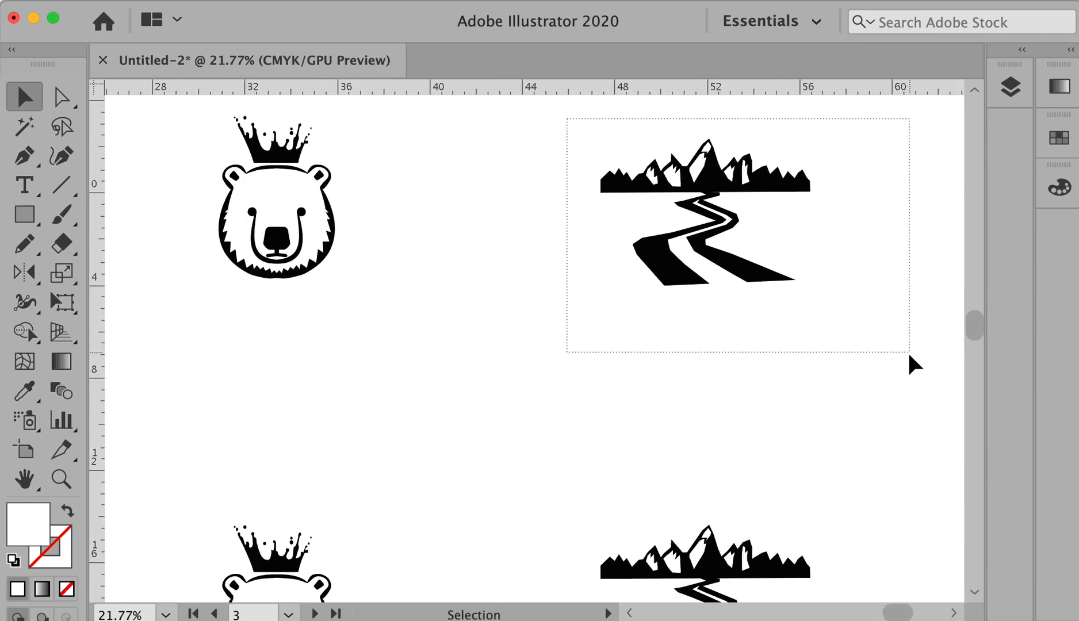
left_click_drag(909, 355, 900, 360)
key("Delete")
left_click_drag(352, 388, 935, 446)
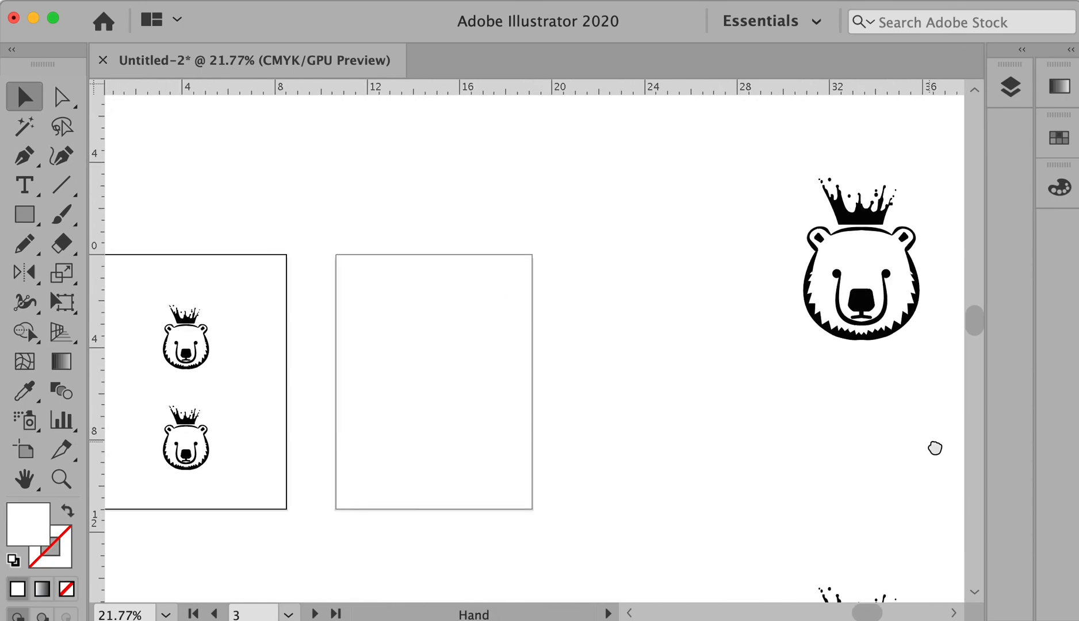
key("super+v")
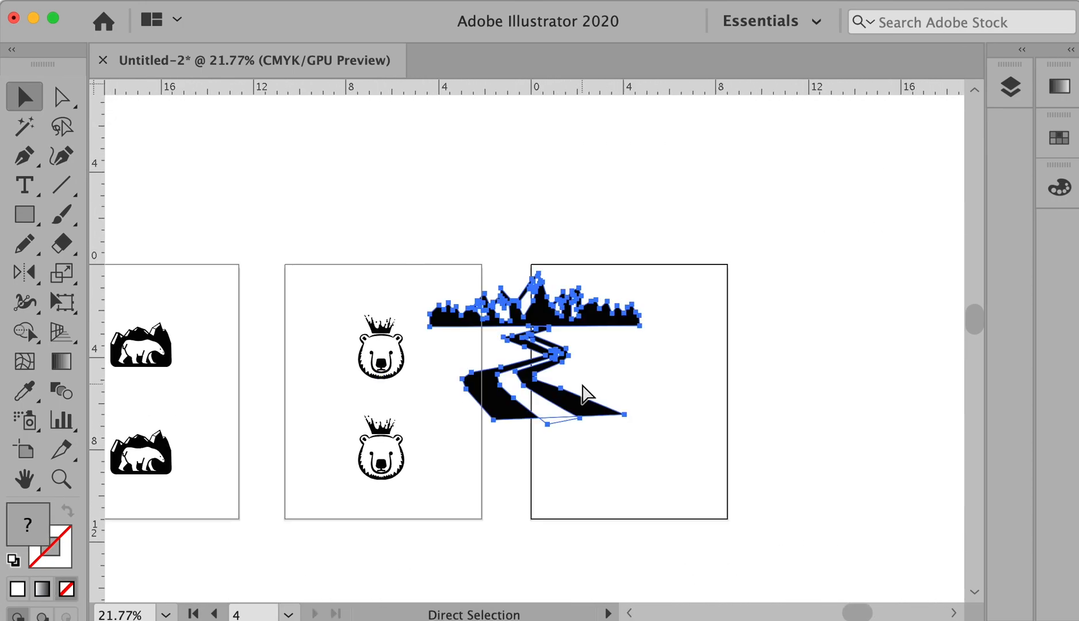
Step: Scale down the pasted mountain and river logo and centre it in the upper half of the third small artboard
left_click_drag(439, 280, 648, 332)
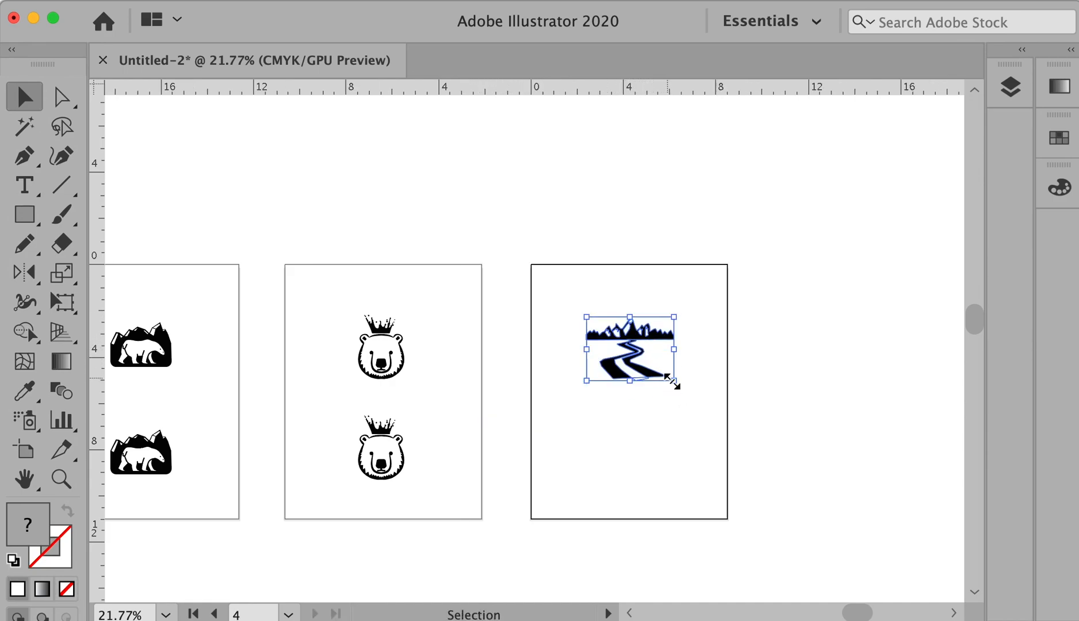
left_click_drag(674, 384, 645, 444)
left_click(670, 361)
left_click(644, 360)
left_click(738, 452)
Step: Select both walking bear logos on the first small artboard and shift them slightly upward
left_click_drag(454, 398, 565, 393)
left_click(258, 288)
left_click_drag(258, 287, 393, 511)
left_click_drag(324, 460, 324, 454)
left_click(401, 426)
Step: Fill the black mountain shape of the upper walking bear logo with a solid medium blue
key("super+space")
left_click_drag(239, 256, 450, 544)
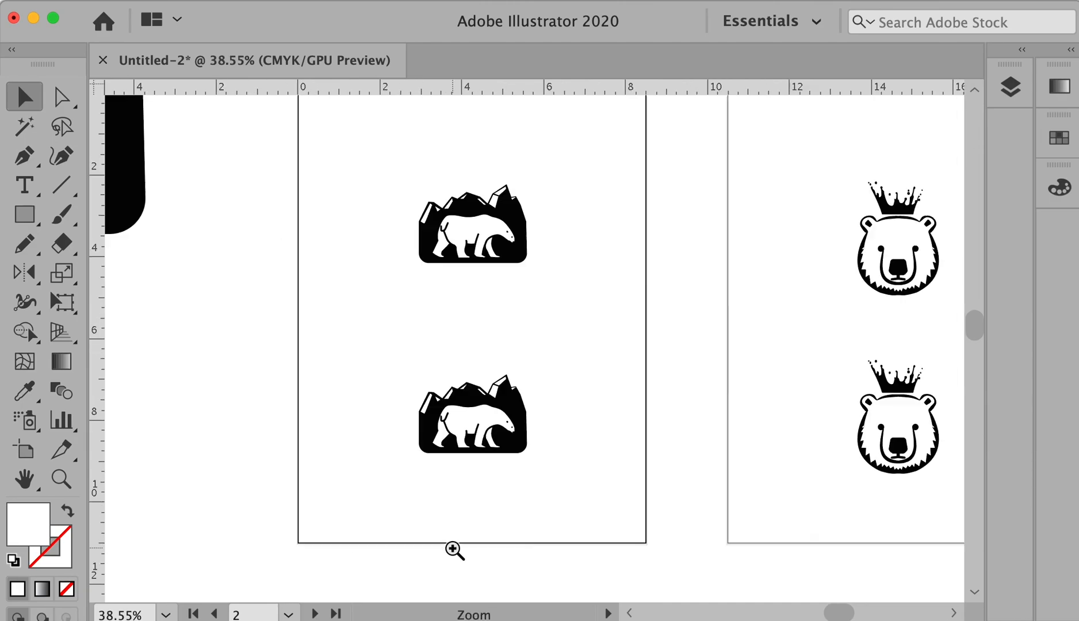
scroll(482, 374, "up", 5)
left_click_drag(368, 235, 578, 481)
left_click(527, 431)
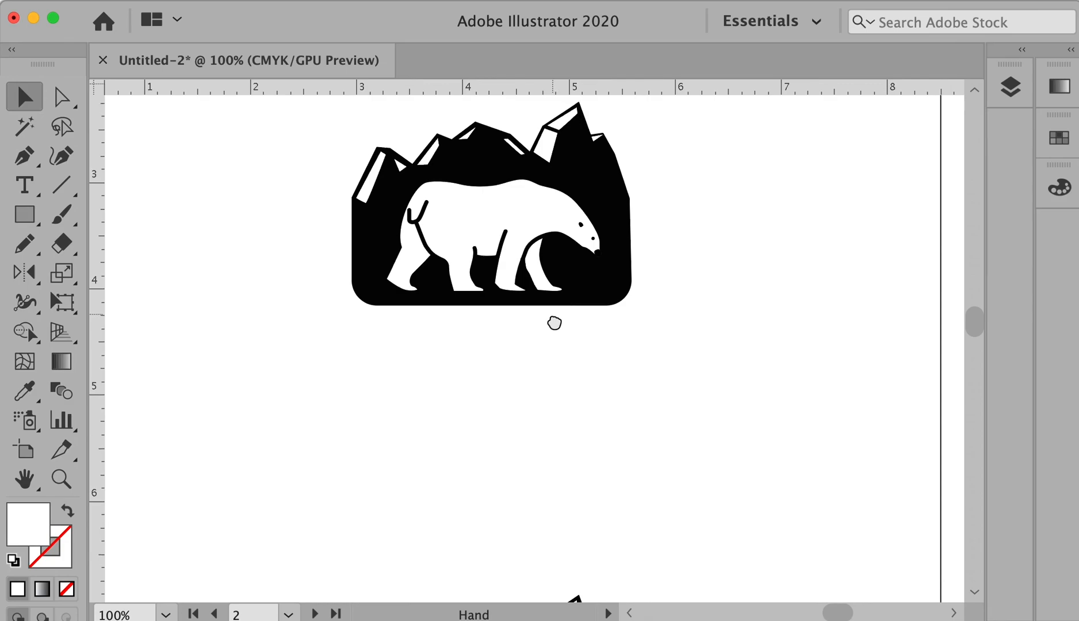
left_click_drag(554, 321, 554, 441)
left_click_drag(313, 210, 755, 509)
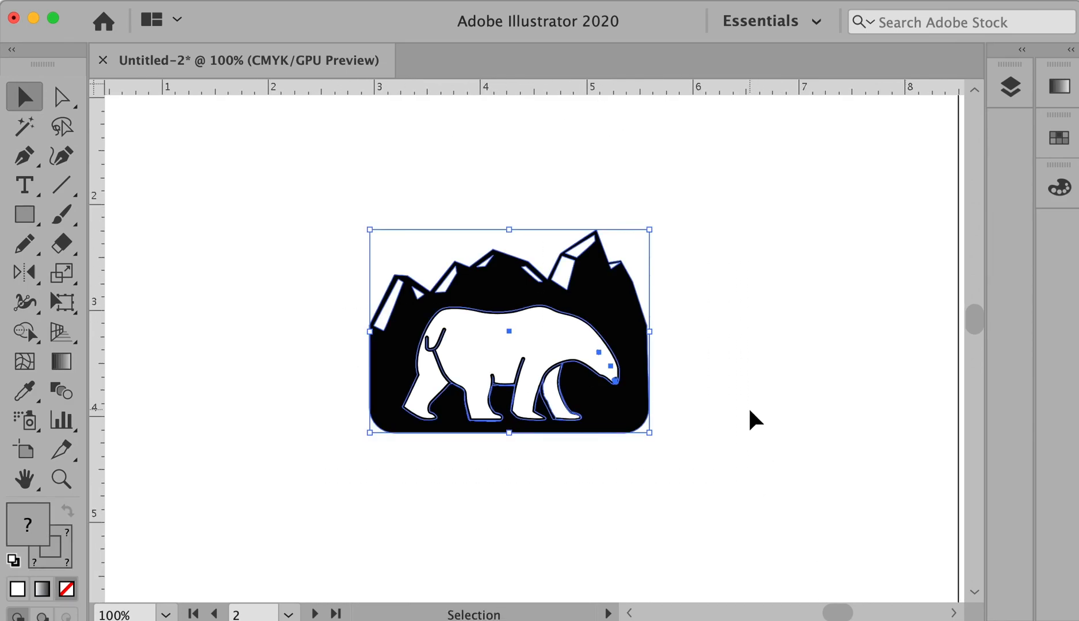
left_click(748, 406)
left_click(622, 420)
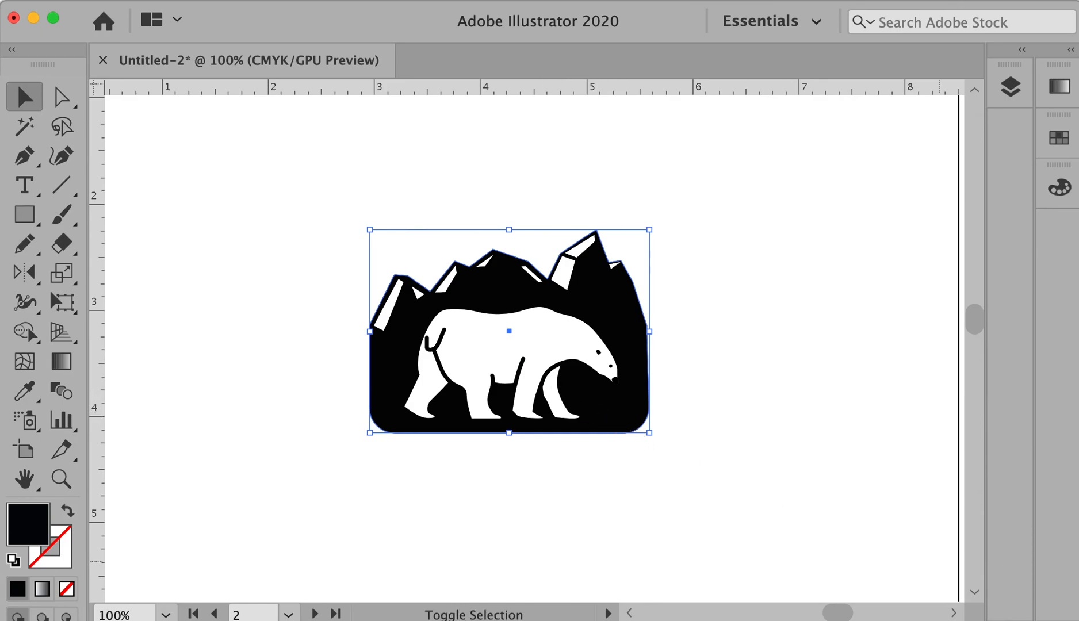
left_click(805, 542)
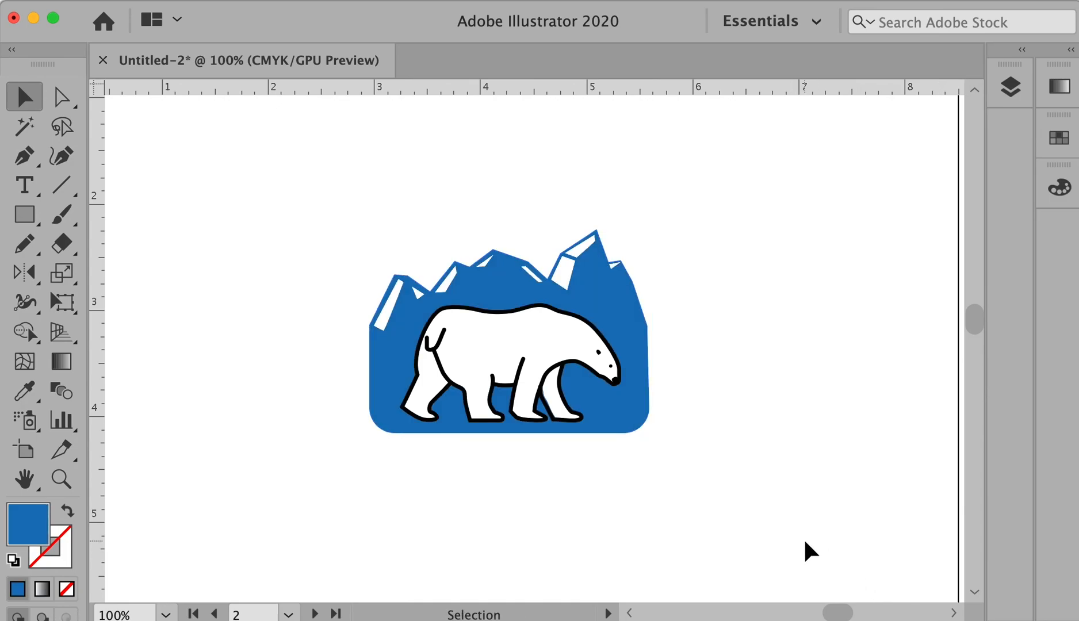
Step: Apply a linear gradient to the mountain shape and set its black end stop to the medium blue swatch
left_click(614, 312)
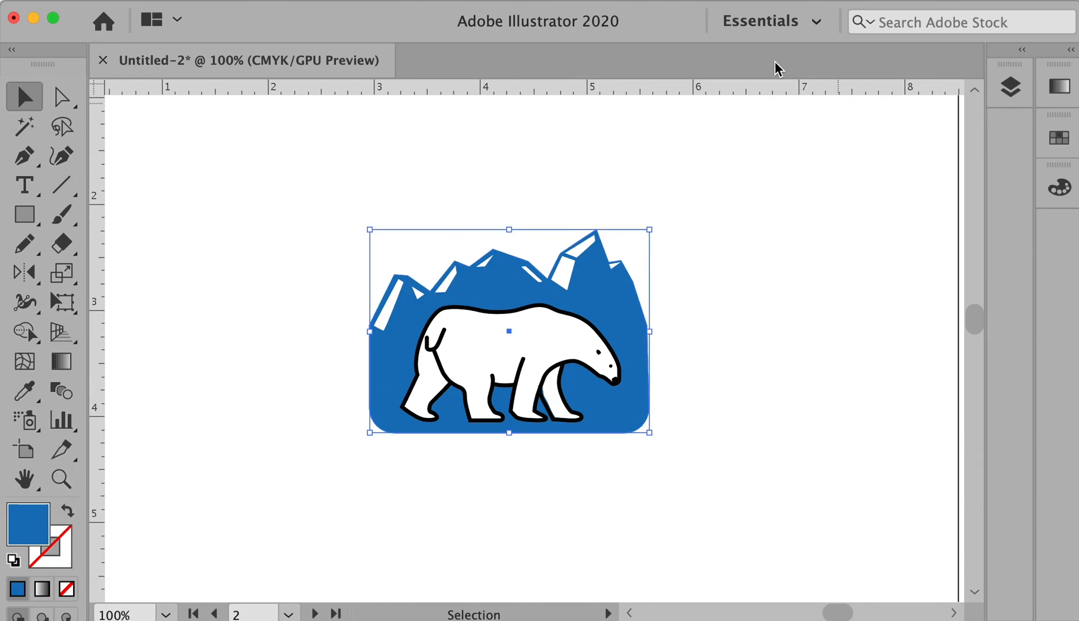
left_click(492, 1)
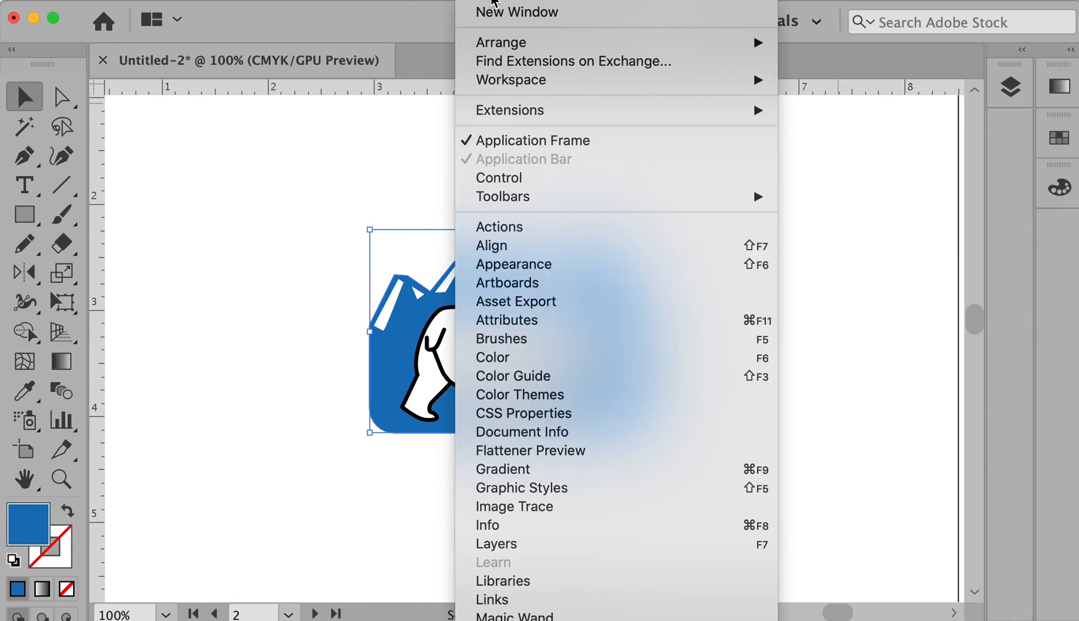
left_click(566, 470)
left_click(751, 118)
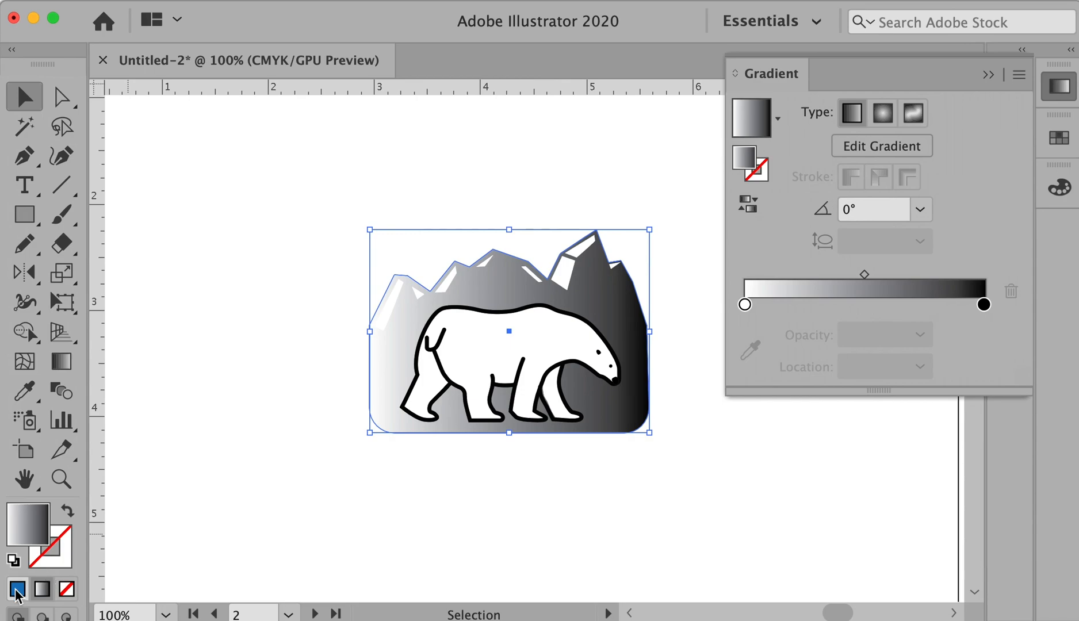
double_click(984, 304)
left_click(806, 400)
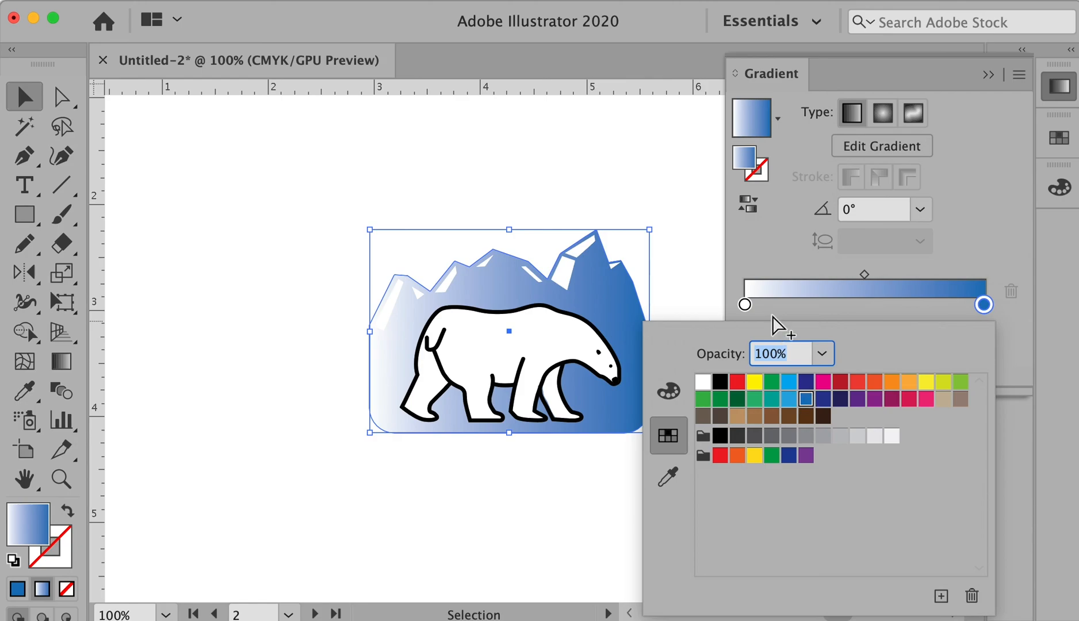
Step: Set the gradient's white stop to the same medium blue swatch with 30% opacity
left_click(745, 305)
double_click(745, 305)
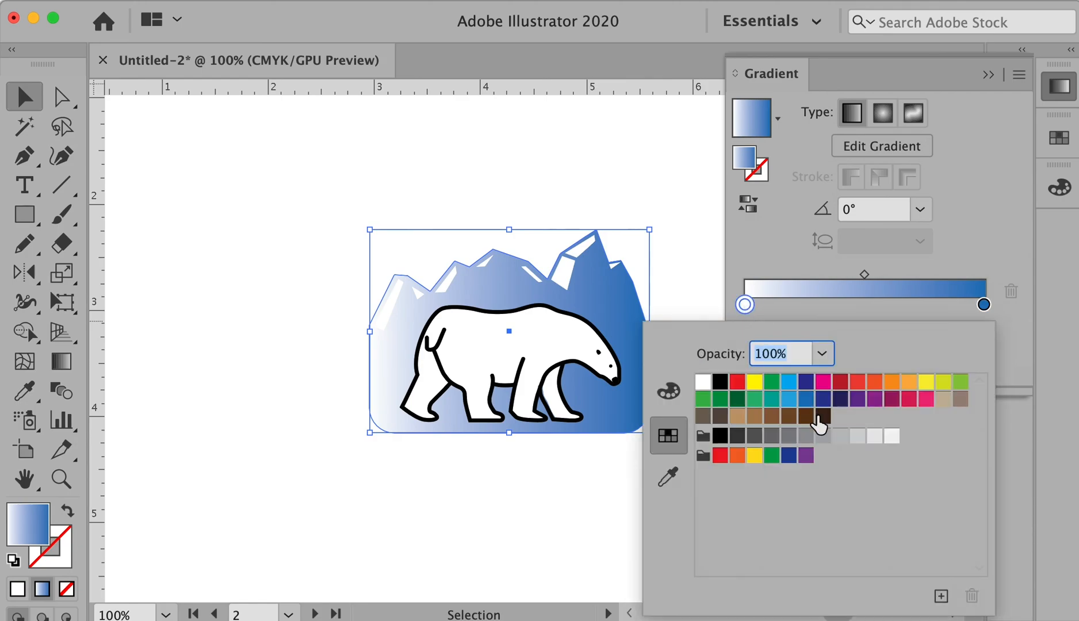
left_click(807, 400)
left_click(822, 354)
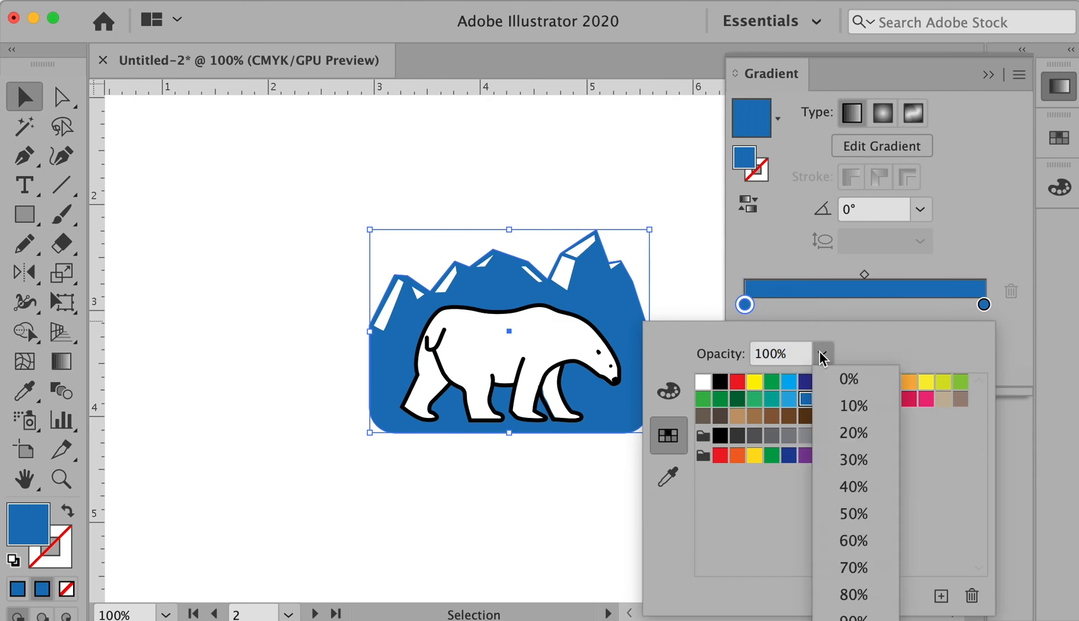
left_click(850, 461)
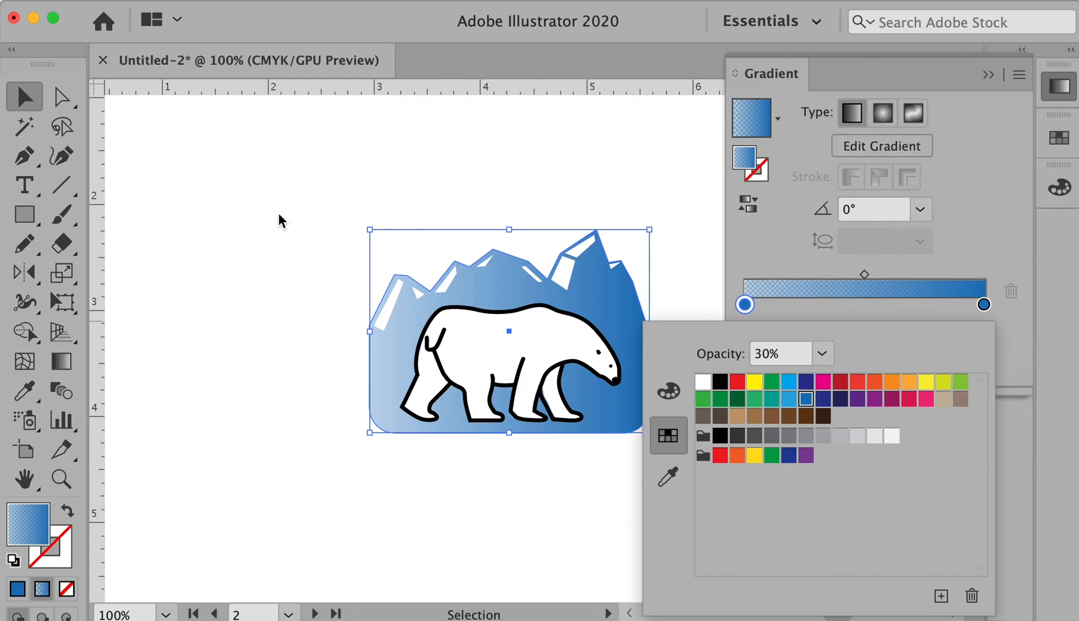
left_click(68, 363)
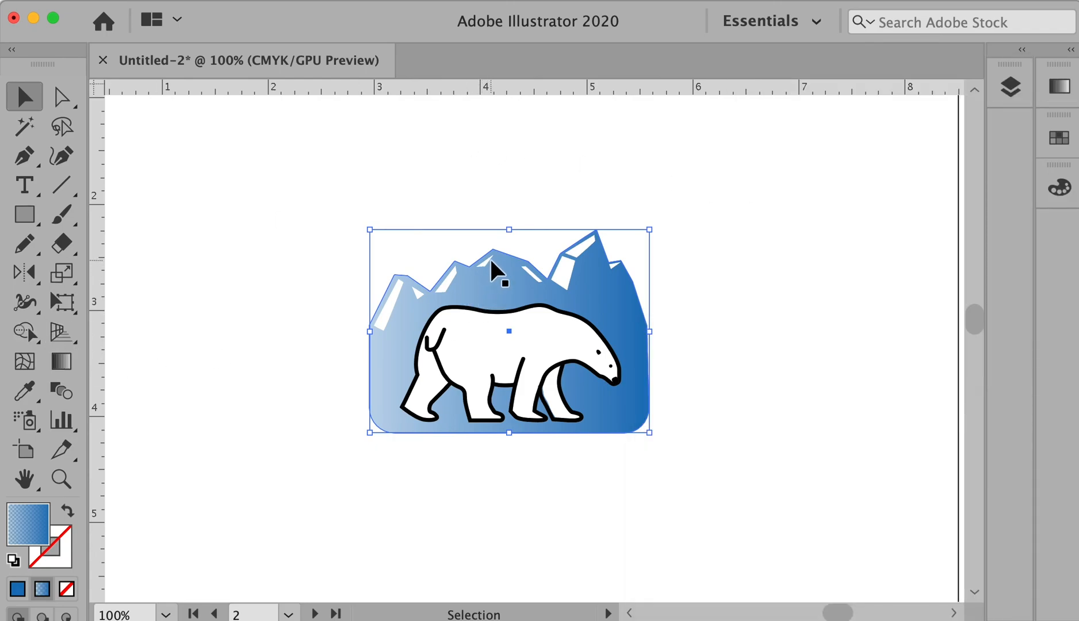
left_click_drag(506, 270, 505, 377)
key("super+z")
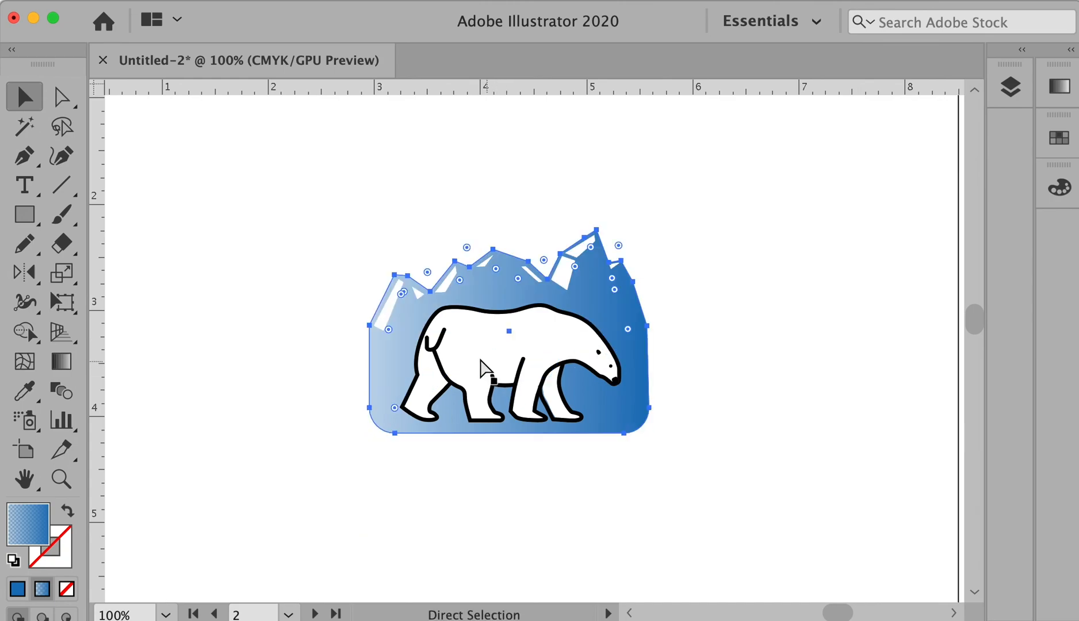
left_click(196, 266)
Step: Redirect the mountain shape's gradient vertically, running from full blue at the peaks to pale blue at the base
left_click(62, 362)
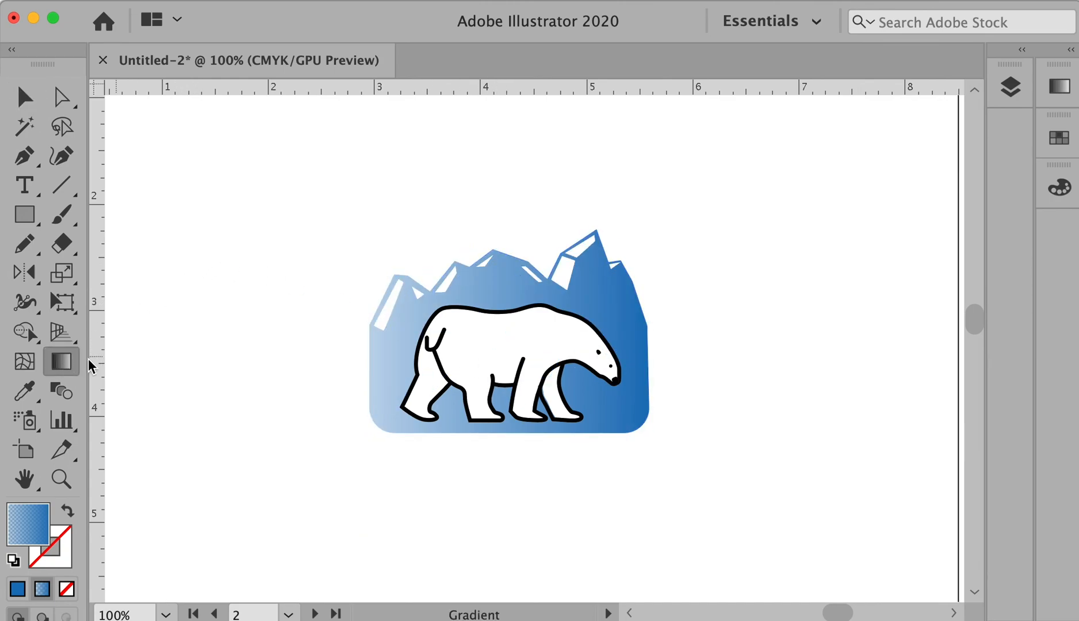
left_click(500, 298, "super")
mouse_move(503, 251)
left_mouse_down()
mouse_move(505, 413)
mouse_move(508, 256)
left_mouse_up()
key("super+z")
left_click(214, 177, "super")
key("v")
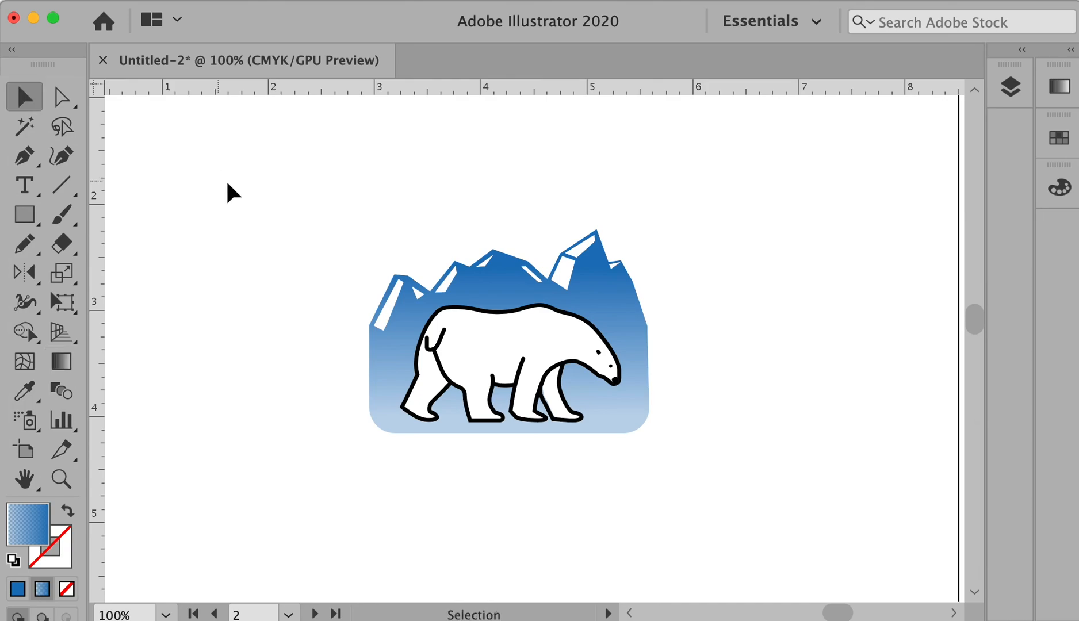
key("super+space")
left_click_drag(307, 183, 801, 580)
left_click_drag(628, 446, 683, 532)
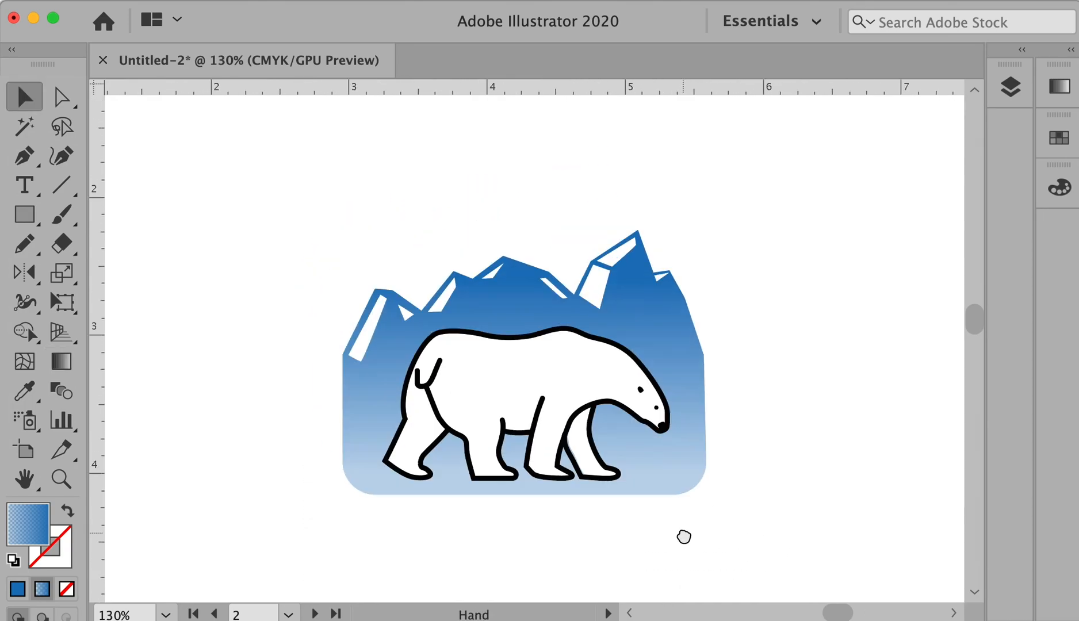
Step: Recolour the black outline and inner leg and tail strokes of the upper walking bear to dark grey
key("super+space")
left_click(529, 403)
left_click(530, 403)
left_click_drag(540, 338, 524, 433)
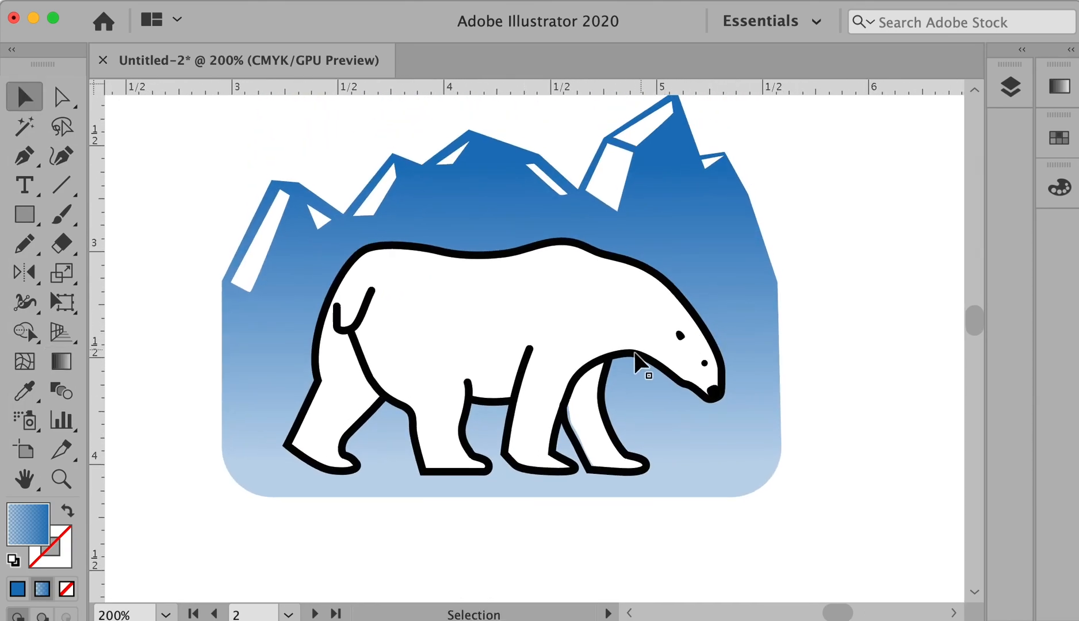
left_click(632, 355)
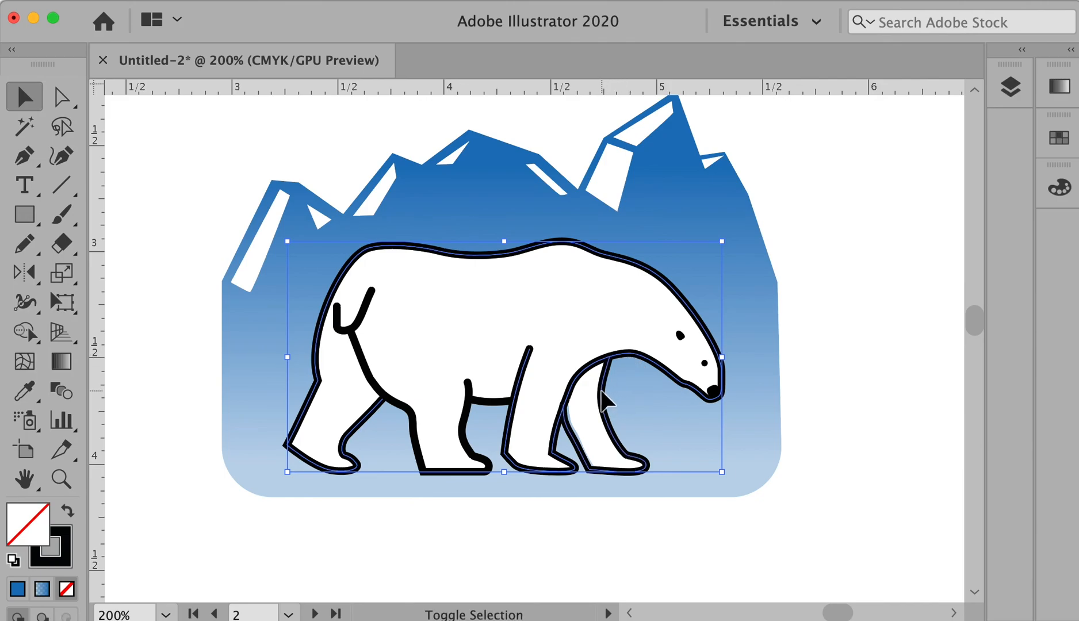
left_click(679, 333, "shift")
left_click(679, 334, "shift")
left_click(472, 426, "shift")
left_click(365, 318, "shift")
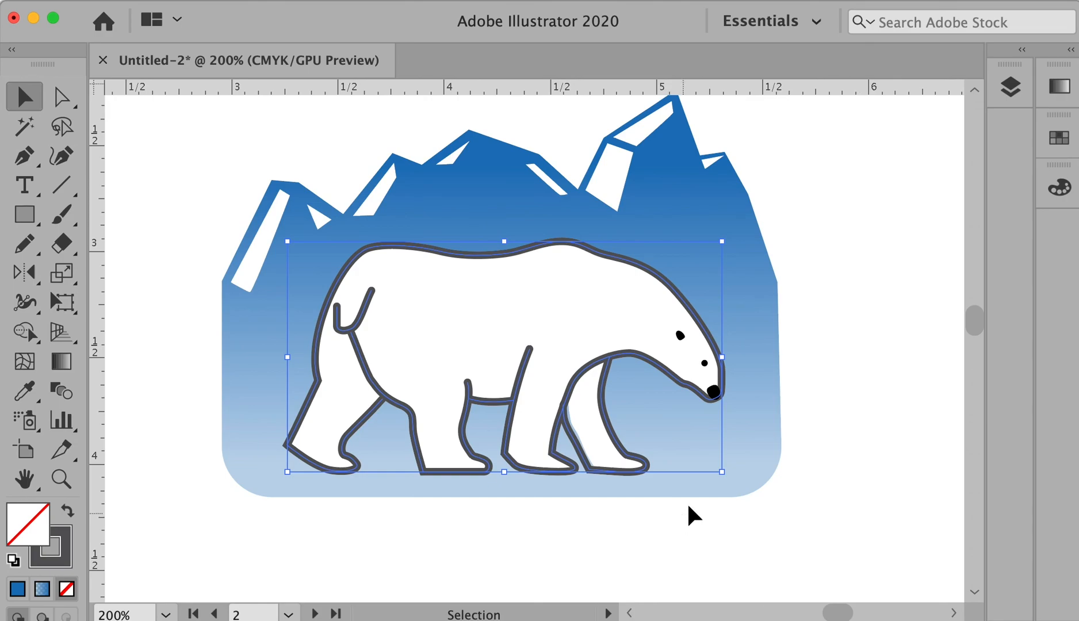
Step: Fill the walking bear's two black facial dots and its nose with the same dark grey as the outline
left_click(681, 336)
left_click(705, 364, "shift")
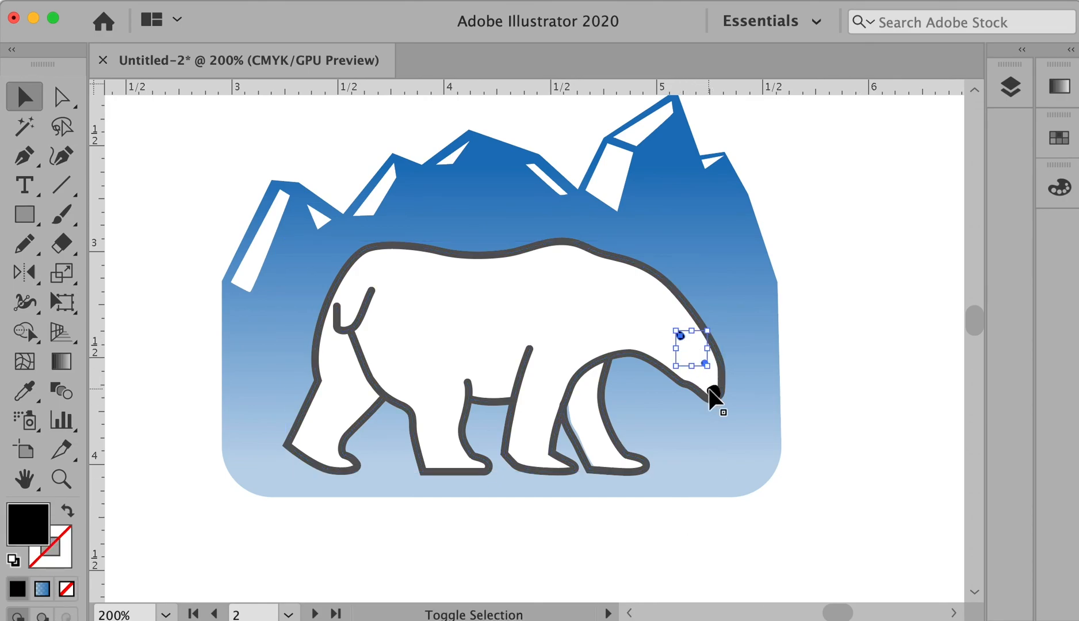
left_click(712, 391, "shift")
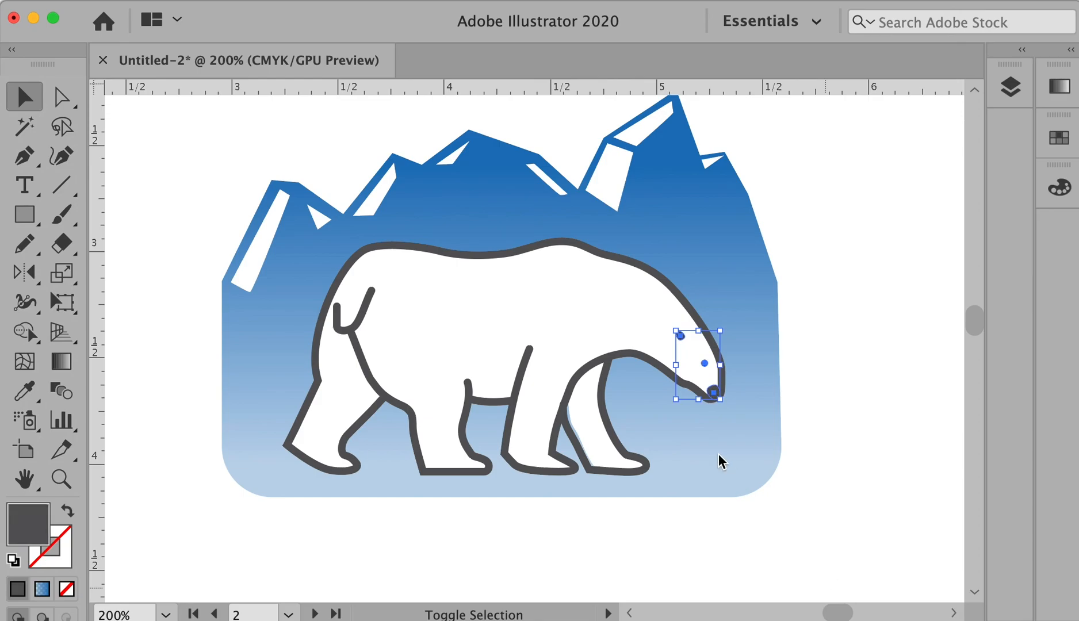
left_click(748, 532, "super")
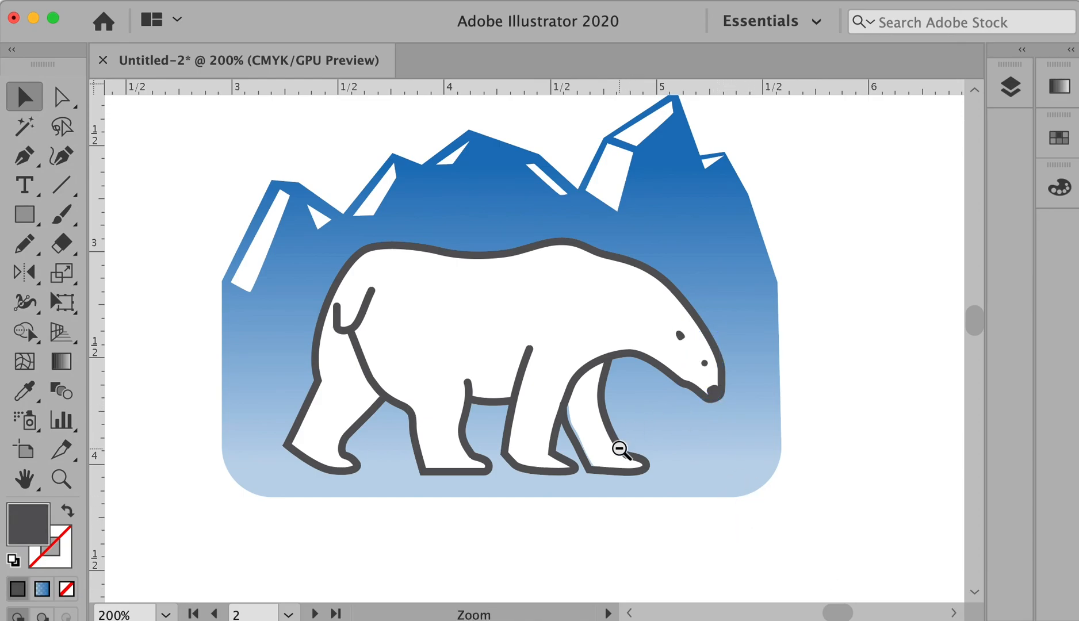
Step: Examine the blue gradient bear logo beside its black version and the logos on the neighbouring artboards
left_click(620, 449, "alt+super")
left_click(615, 440, "alt+super")
left_click(609, 428, "alt+super")
left_click(590, 416, "alt+super")
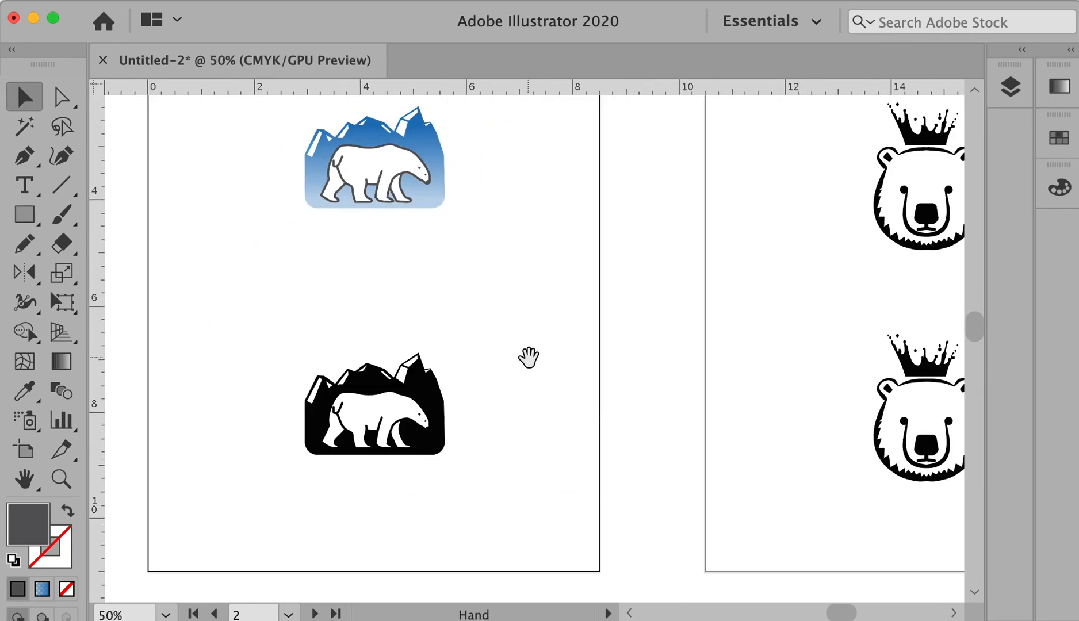
left_click_drag(528, 358, 734, 432)
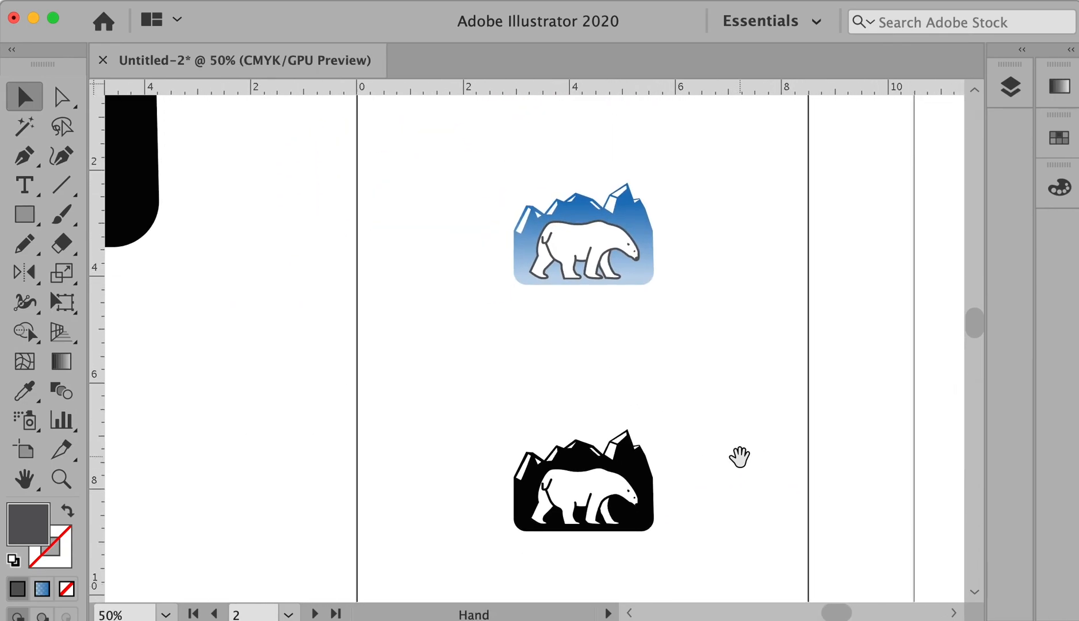
left_click(690, 446, "alt+super")
left_click_drag(570, 345, 645, 422)
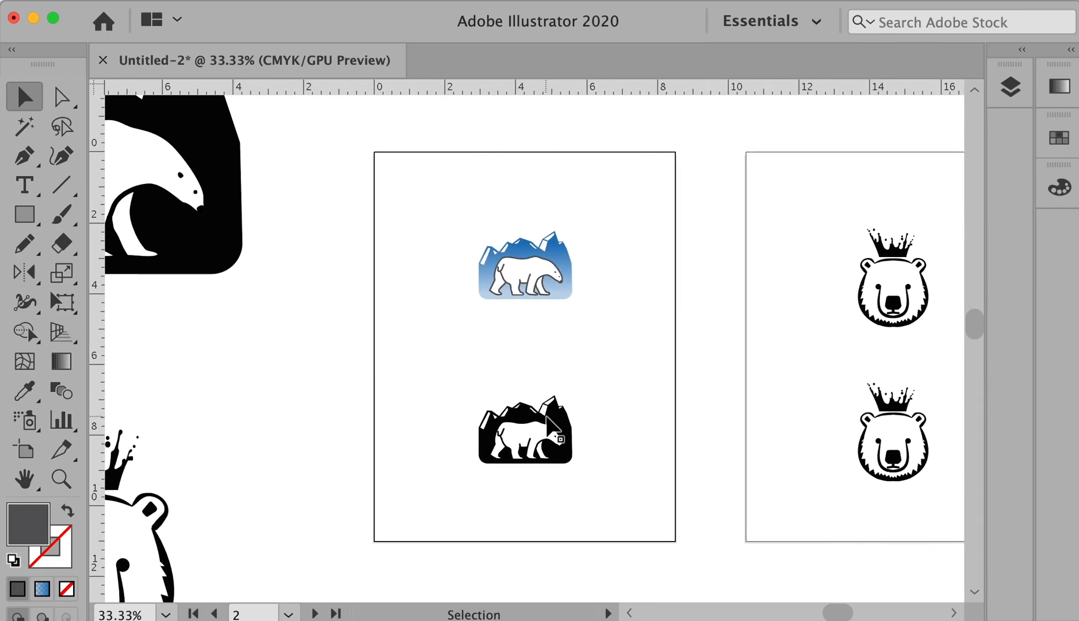
key("space")
left_click_drag(795, 373, 486, 411)
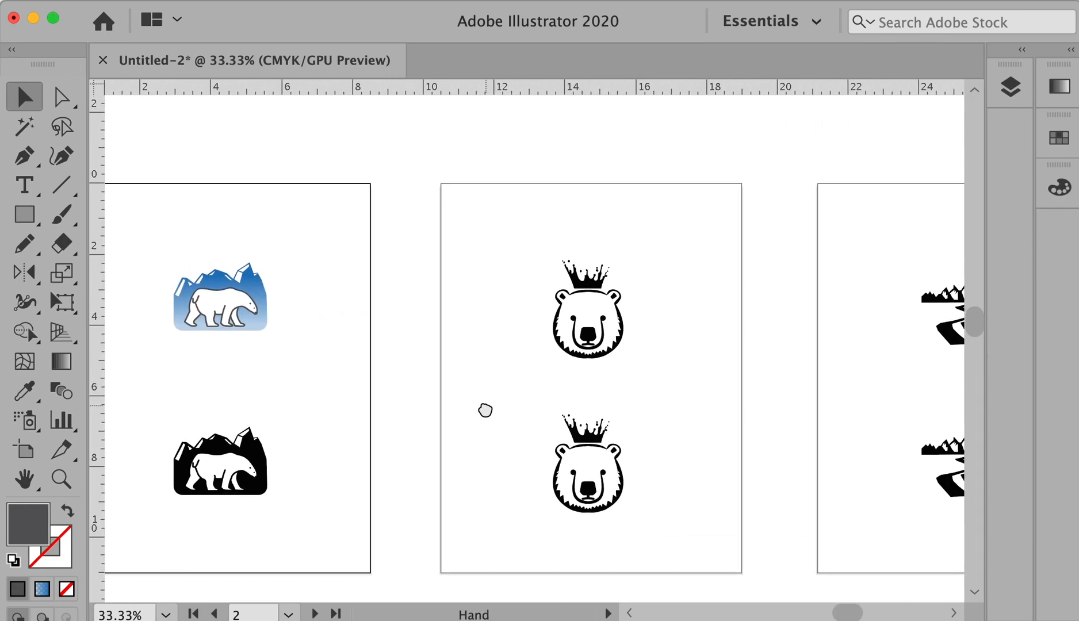
left_click_drag(874, 398, 774, 388)
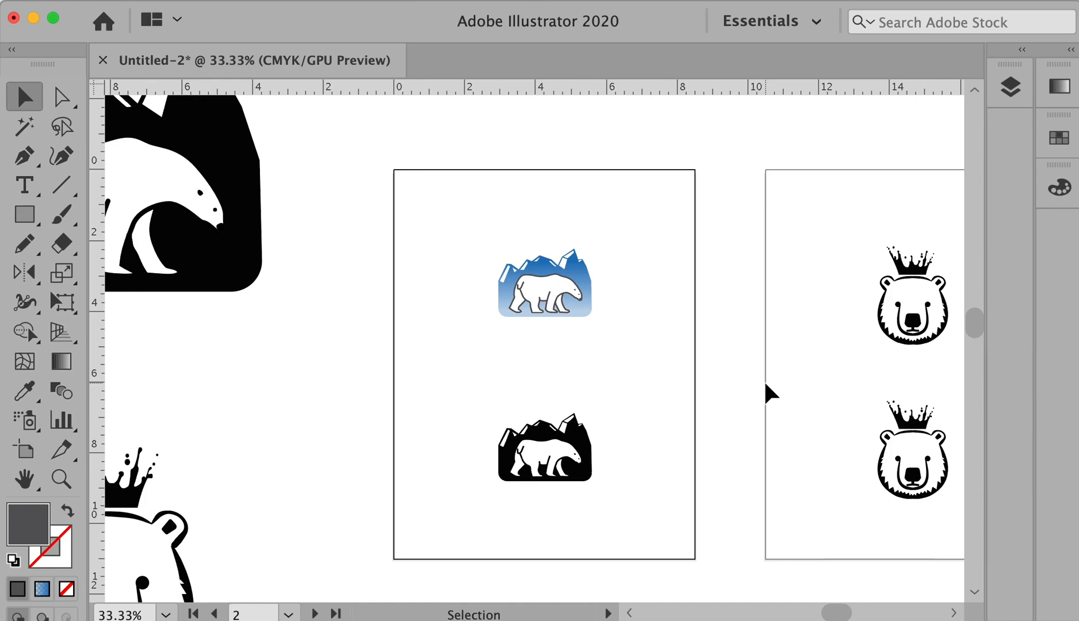